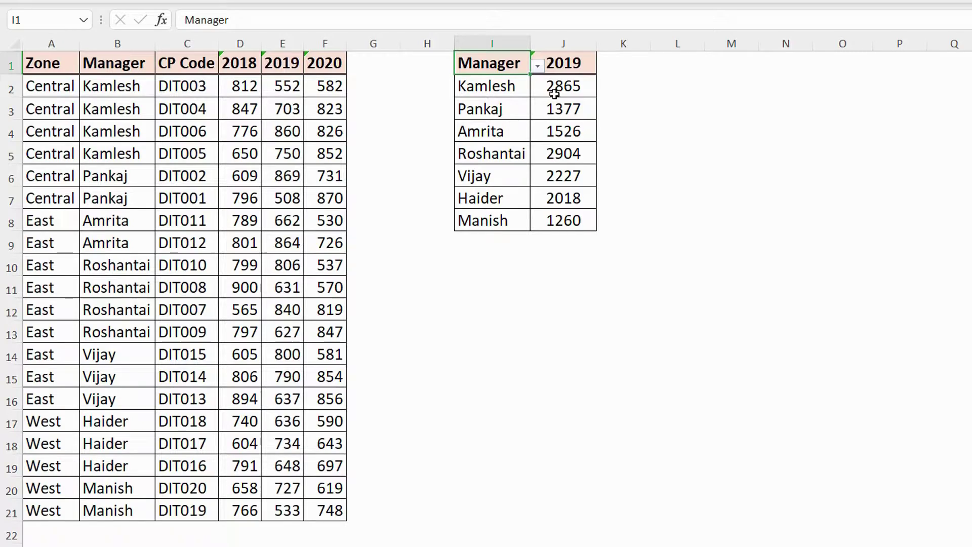
Step: Switch the summary table's category header in I1 to Zone and its year header in J1 to 2018
click(537, 65)
click(490, 81)
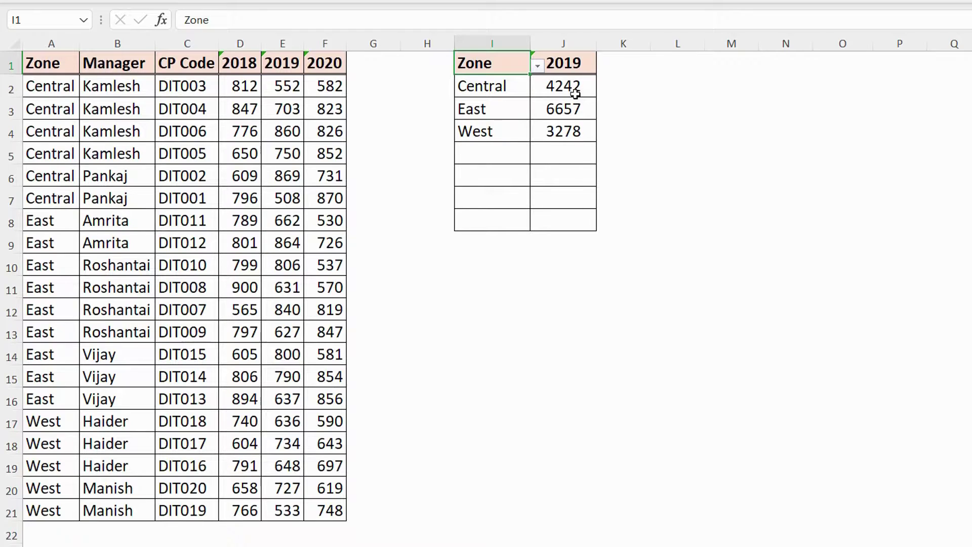
click(574, 64)
click(604, 67)
click(582, 80)
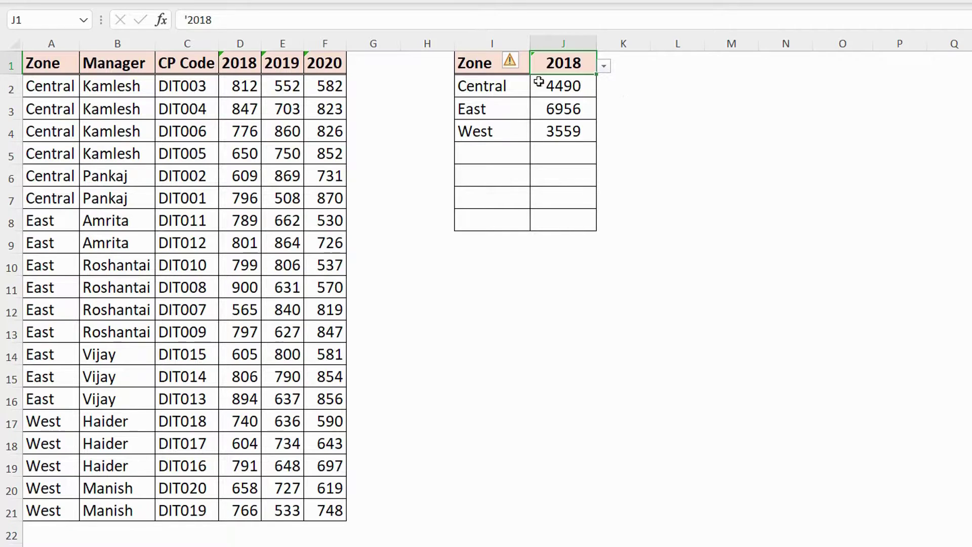
Step: Switch the category header in I1 to Manager
click(478, 66)
click(538, 67)
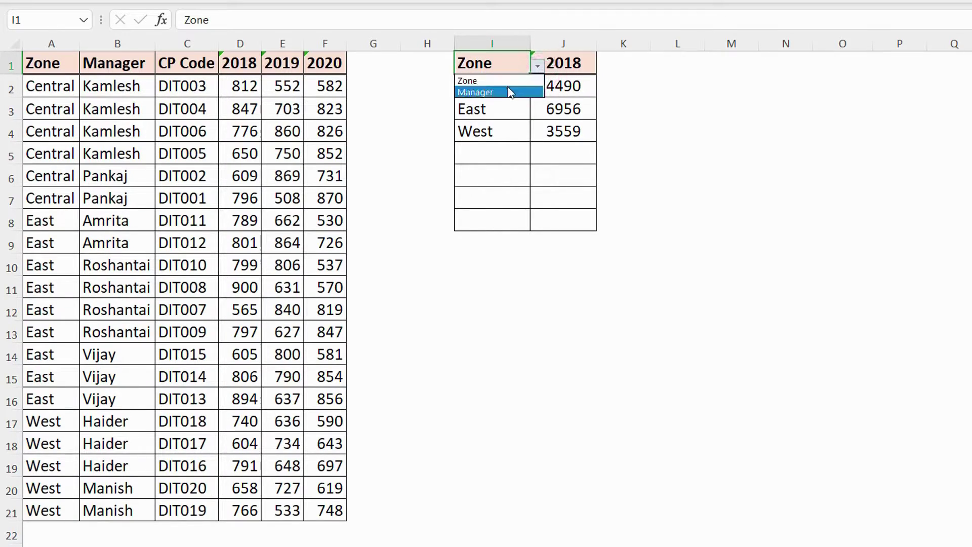
click(504, 90)
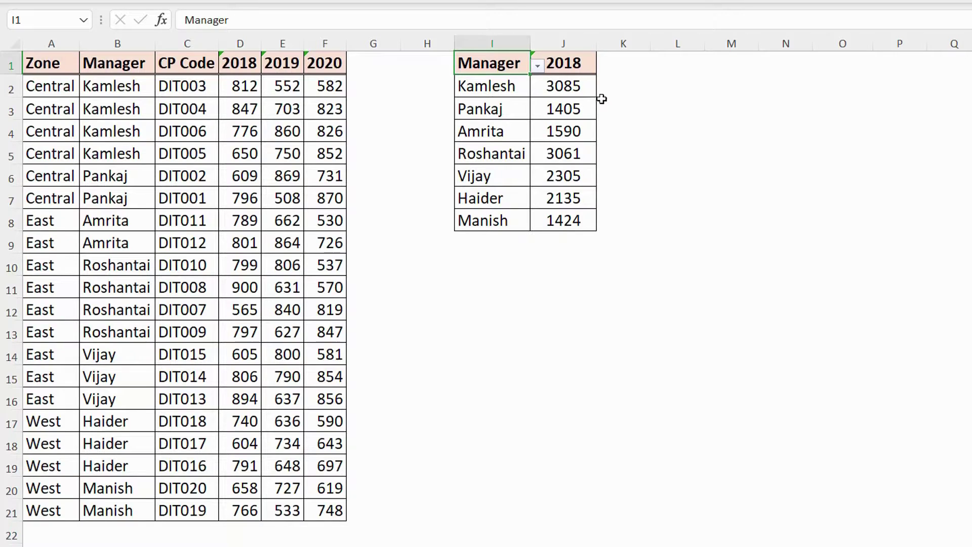
Step: Clear the existing summary results and formulas beneath the headers, across H2:K13
drag(592, 87, 592, 221)
click(504, 67)
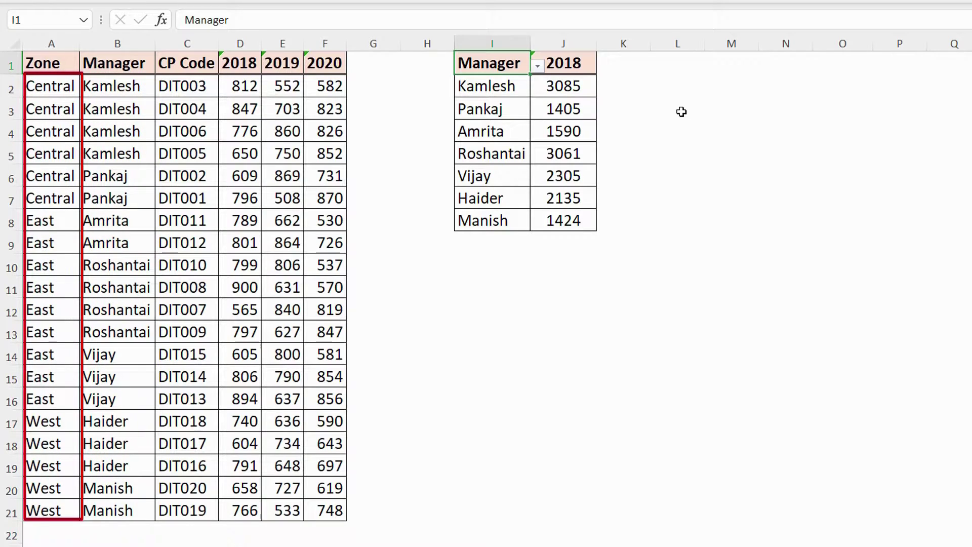
mouse_move(647, 89)
mouse_down()
mouse_move(527, 112)
mouse_move(438, 319)
mouse_move(440, 335)
mouse_up()
key(Delete)
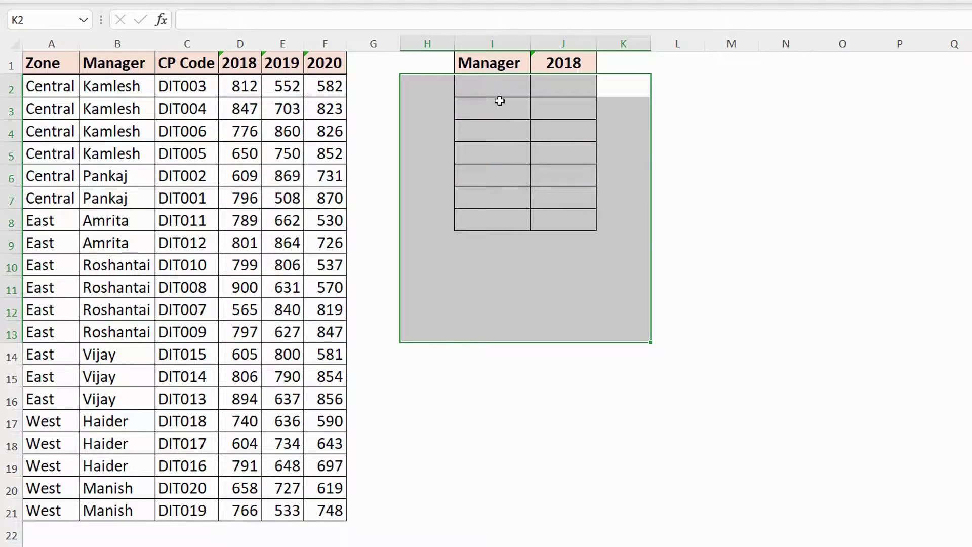
Step: Start a FILTER formula in I2 with the absolute range $A$2:$B$21 as its array
click(499, 84)
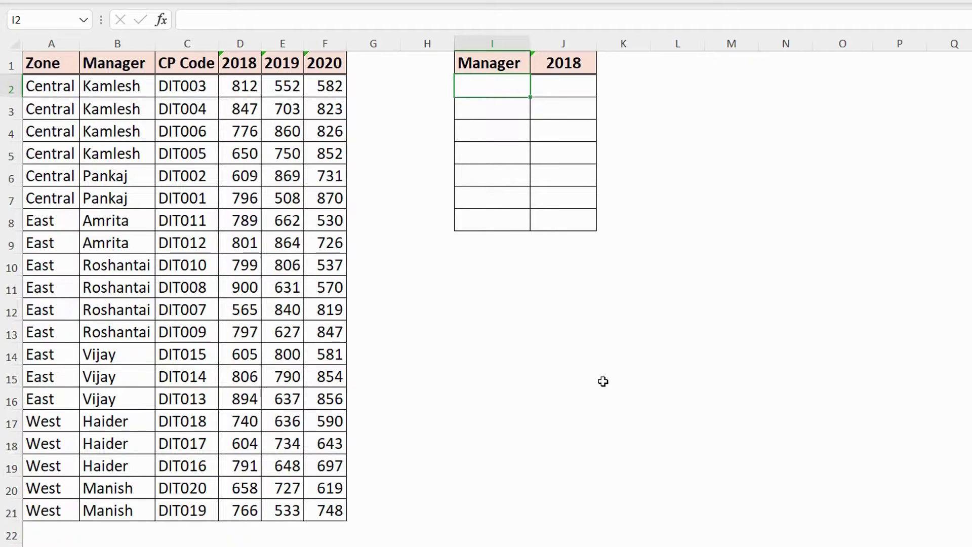
text(=fil)
key(Tab)
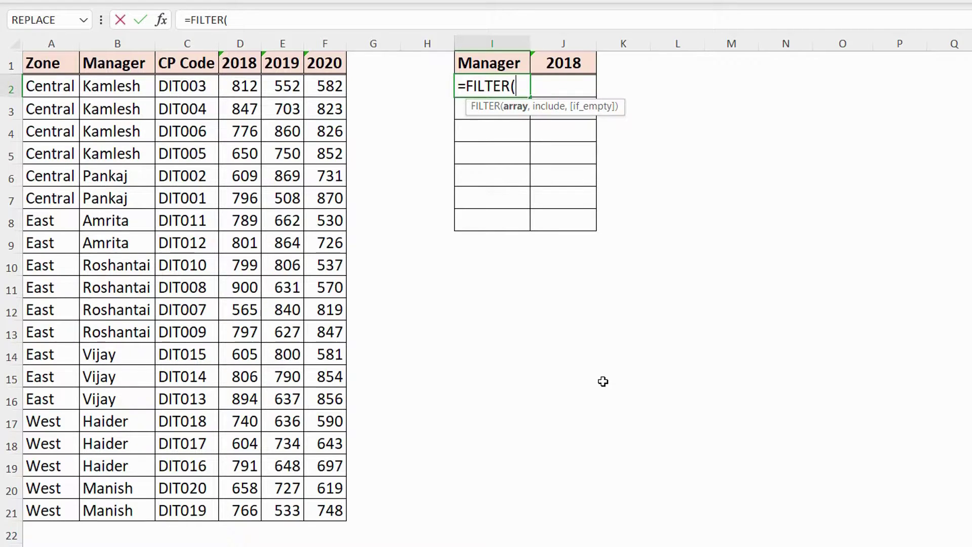
drag(58, 87, 146, 521)
key(F4)
text(,)
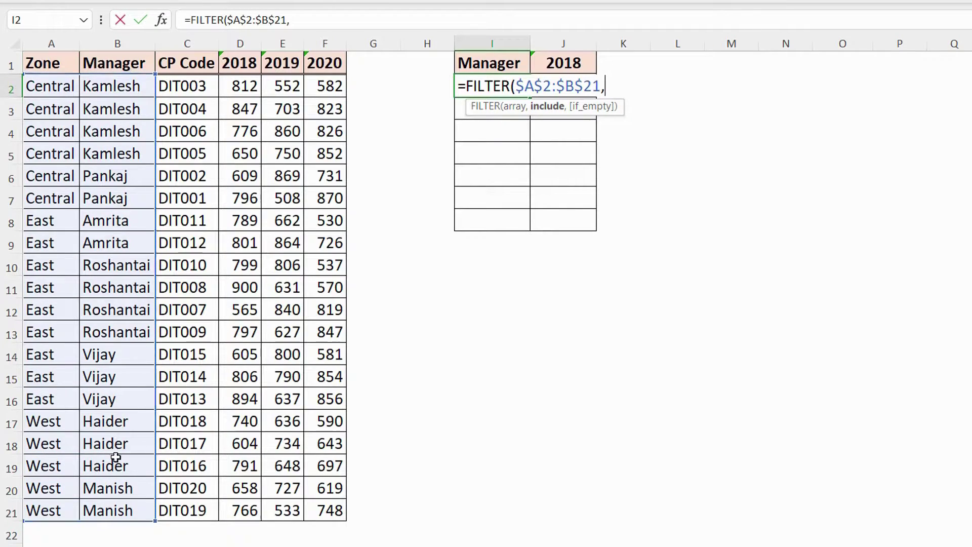
Step: Complete the FILTER formula in I2 with the include condition $I$1=$A$1:$B$1
click(493, 61)
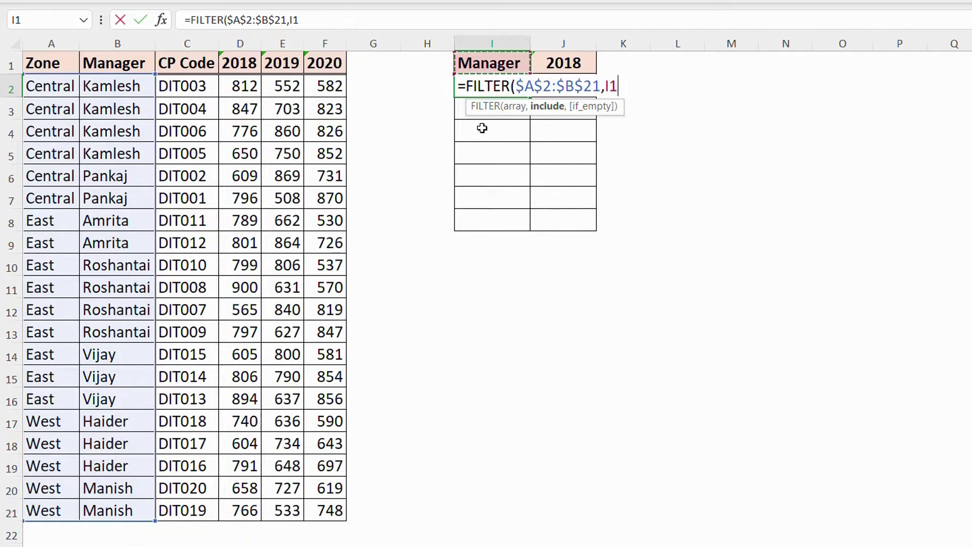
key(F4)
text(=)
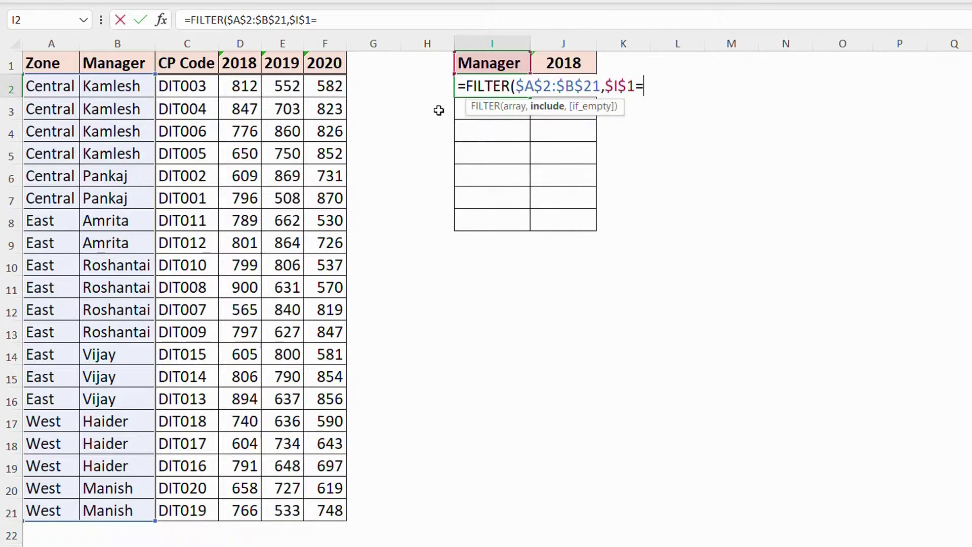
drag(33, 63, 131, 62)
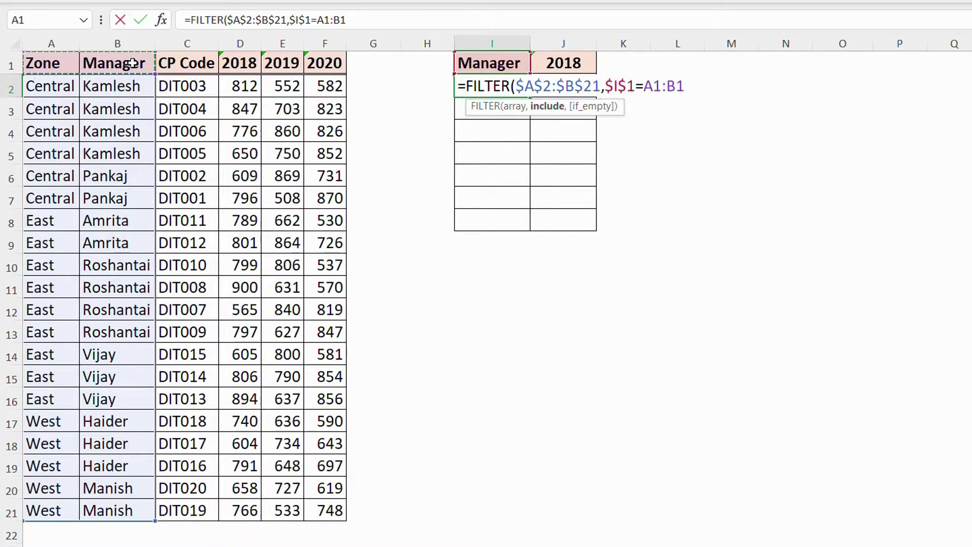
key(F4)
text())
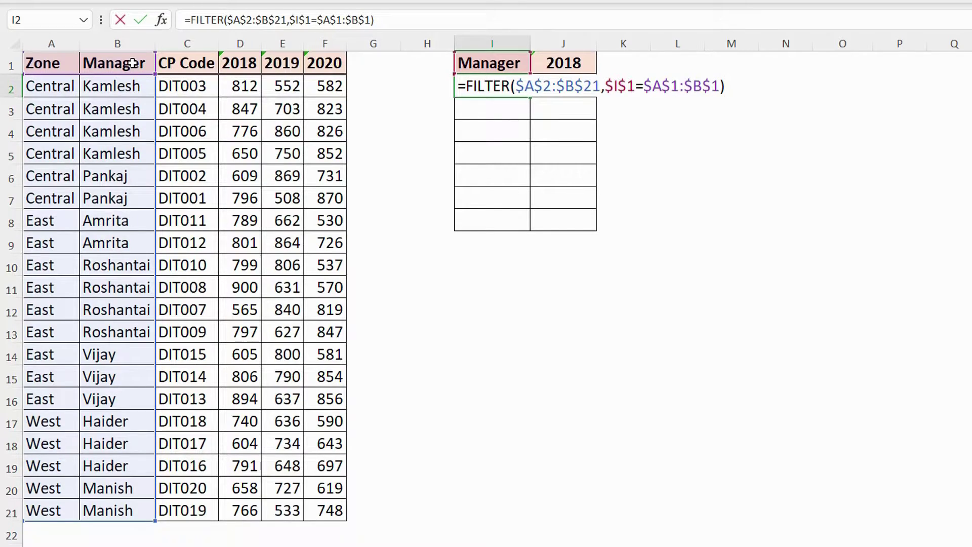
key(Return)
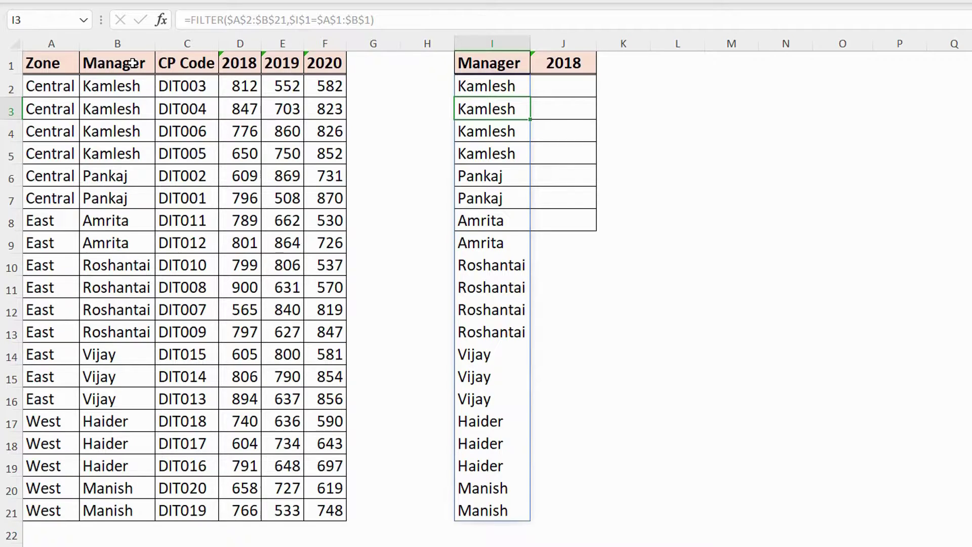
Step: Test the FILTER formula by setting the category header in I1 to Zone
click(503, 86)
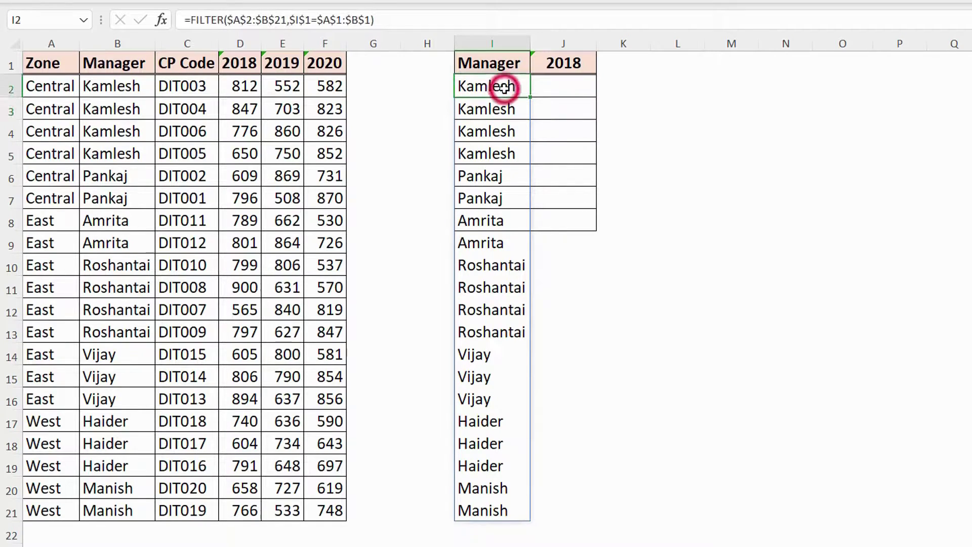
click(514, 61)
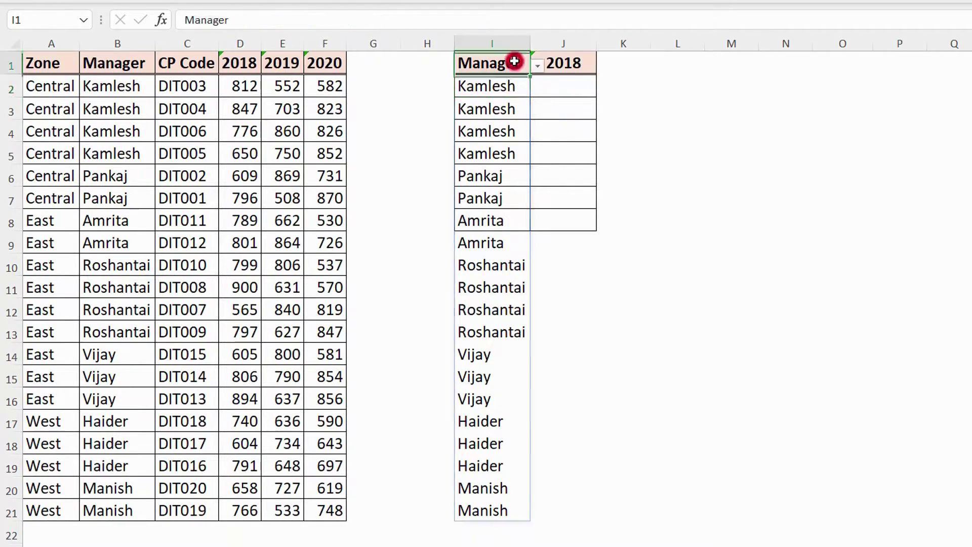
click(537, 66)
click(514, 80)
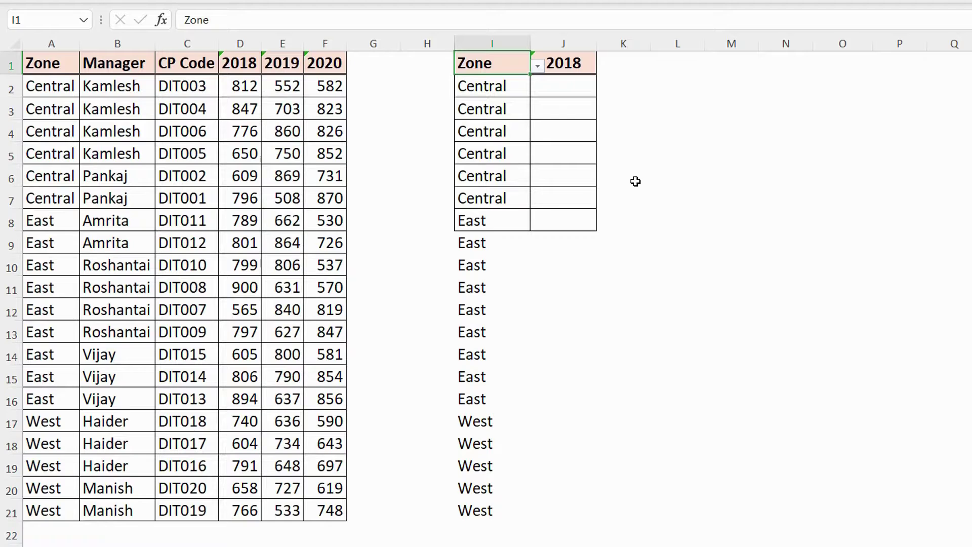
Step: Wrap the FILTER formula in I2 in UNIQUE so each category is listed only once
click(505, 94)
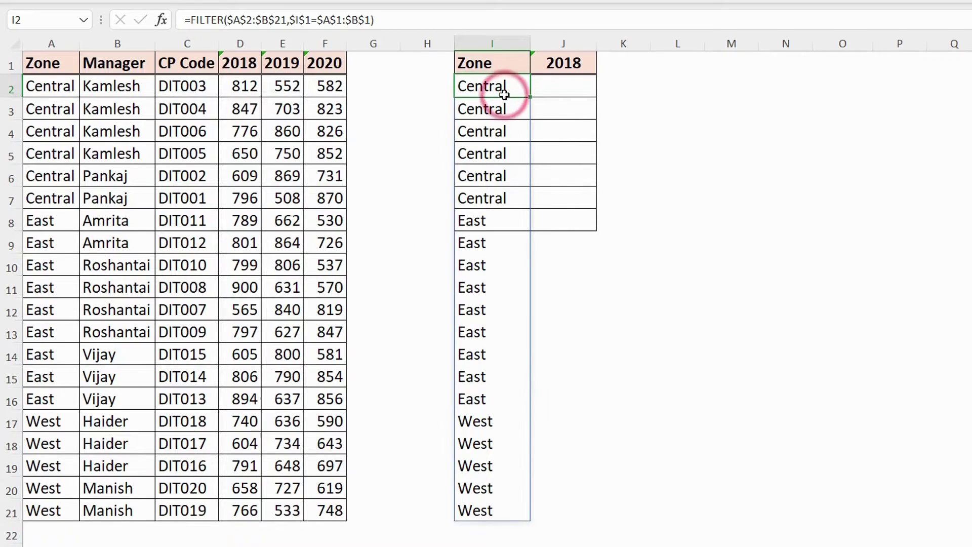
click(191, 20)
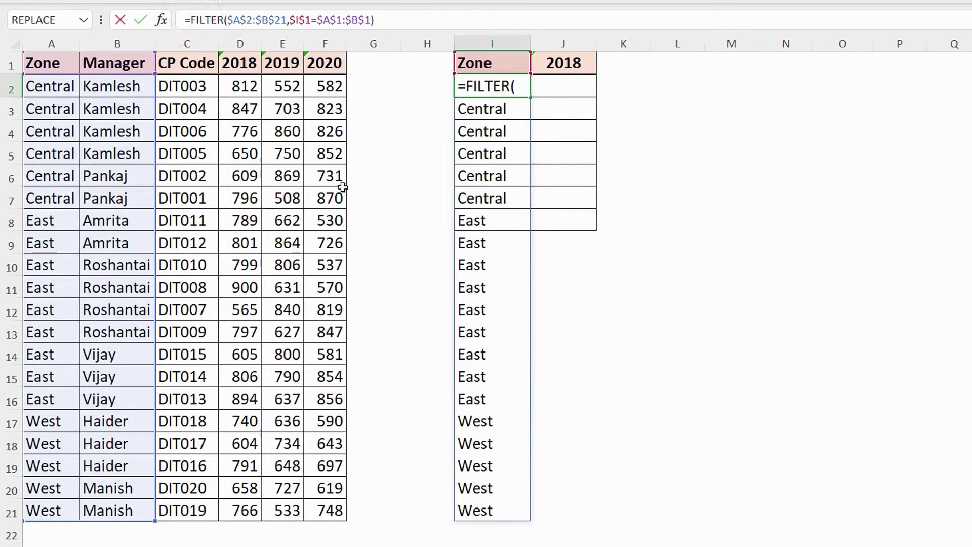
text(uniq)
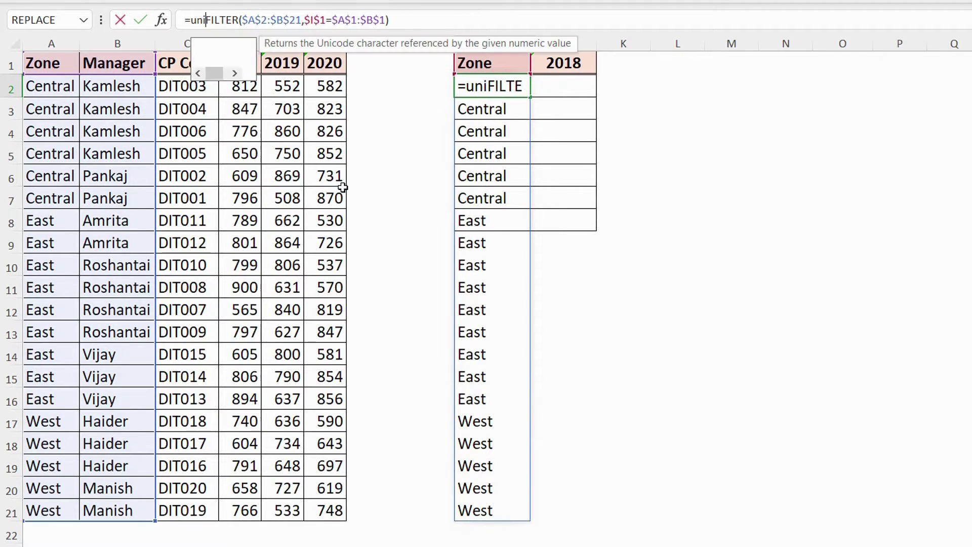
key(Tab)
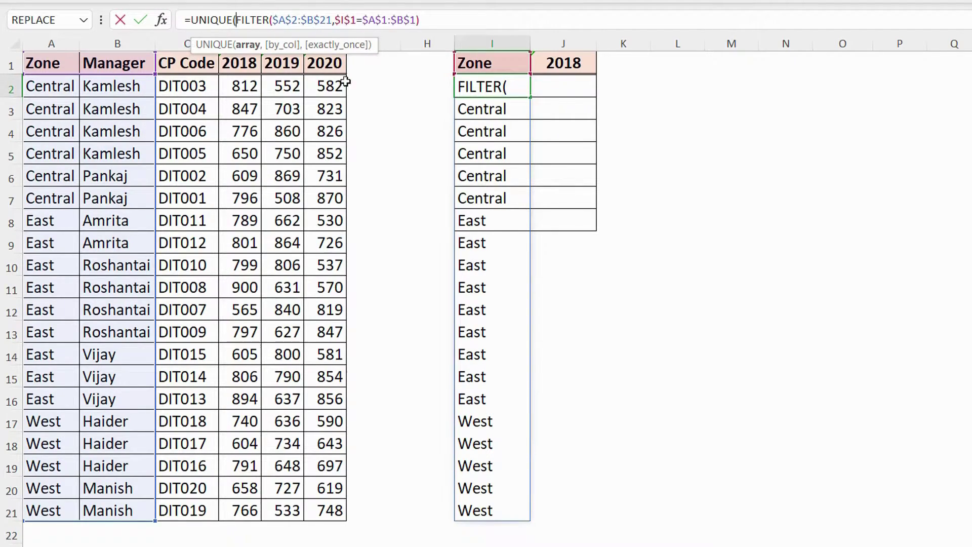
click(436, 20)
text())
key(Return)
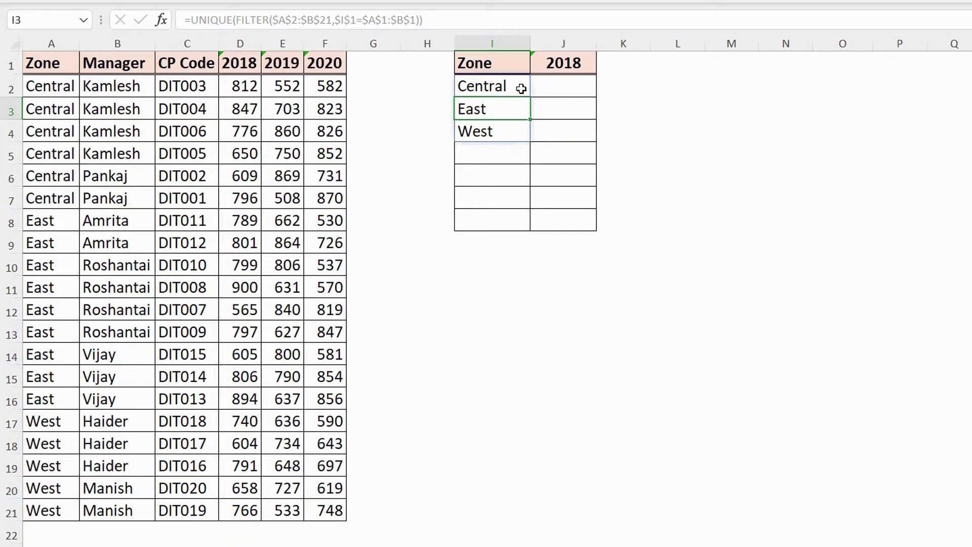
Step: Test the UNIQUE list by setting the category header in I1 back to Manager
click(526, 69)
click(538, 67)
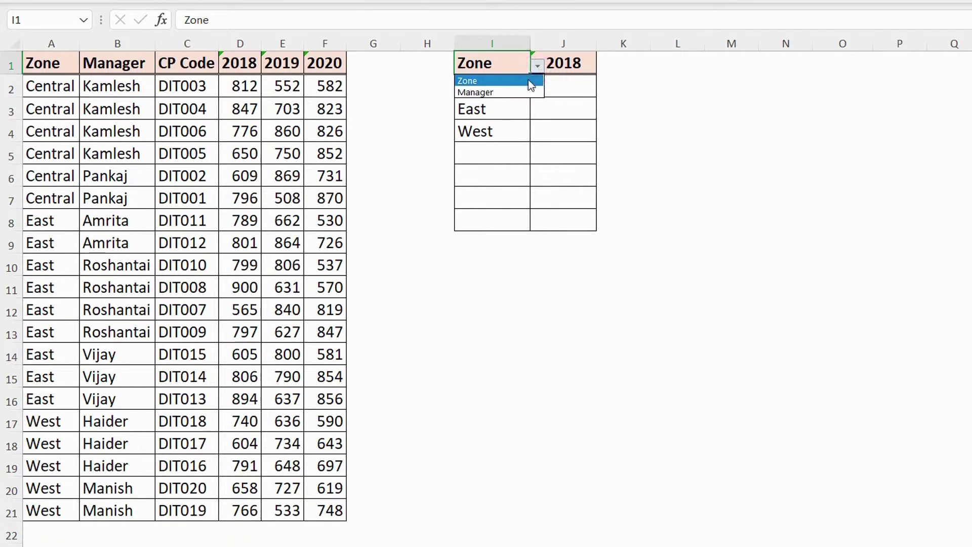
click(523, 91)
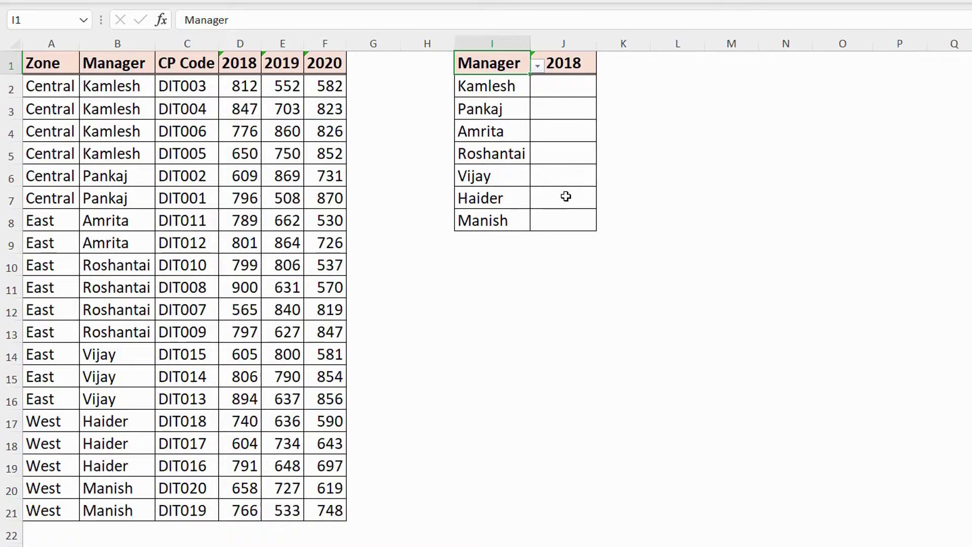
Step: Start a SUMIFS formula in J2 and open its function arguments dialog, placed clear of the summary headers
click(582, 88)
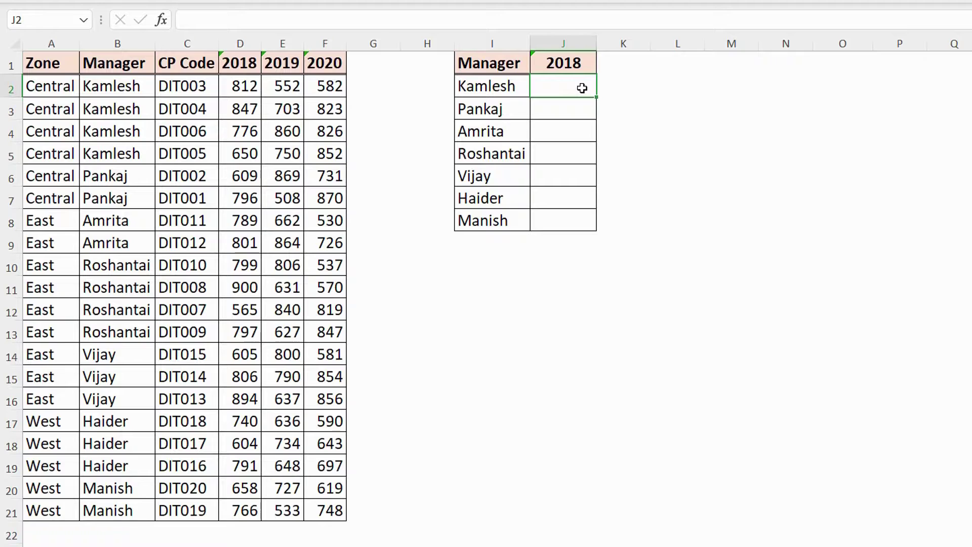
text(=sumi)
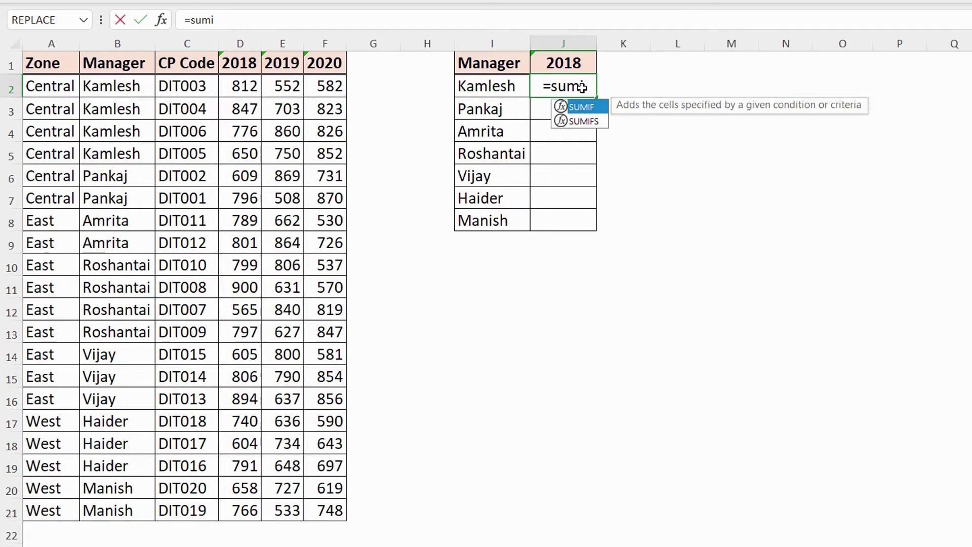
text(fs)
key(Tab)
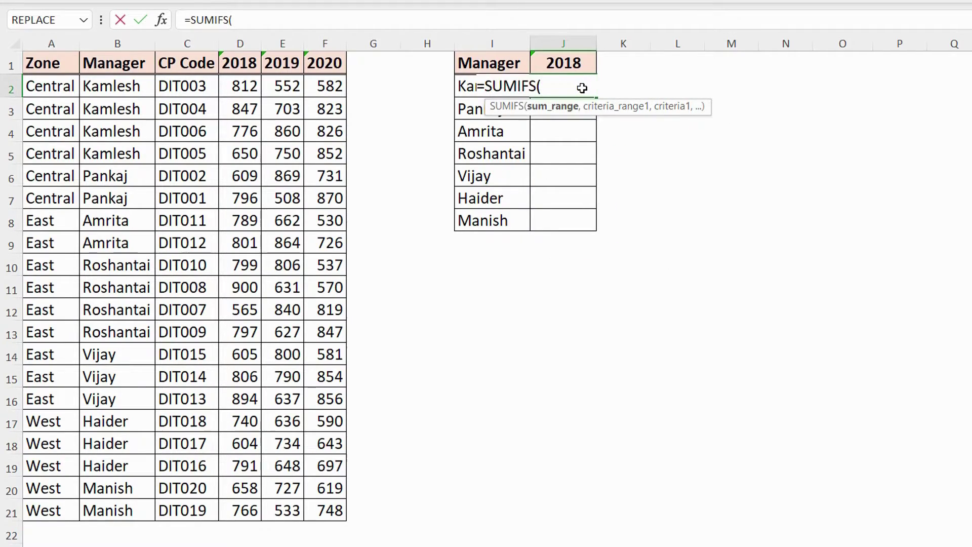
click(162, 20)
drag(473, 185, 555, 221)
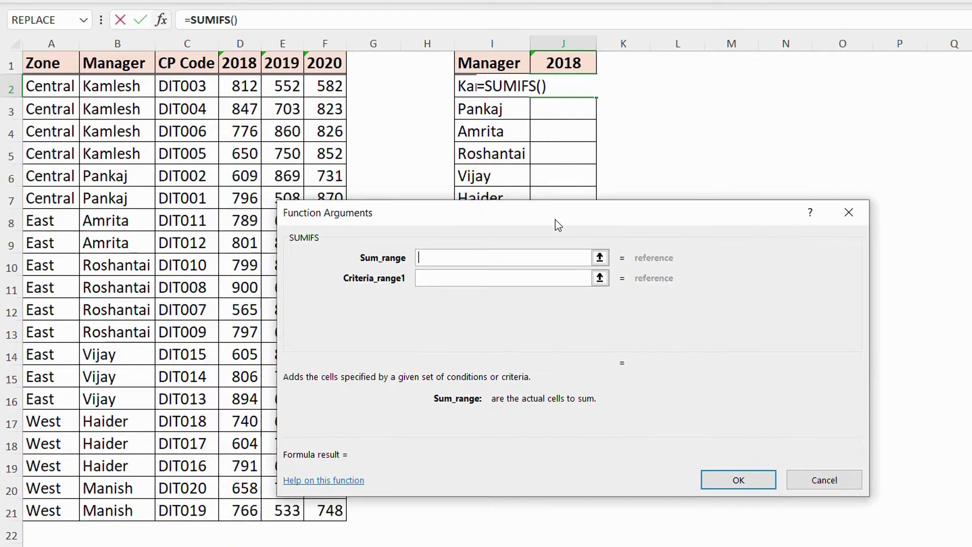
Step: Begin the SUMIFS sum range with INDEX over $D$2:$F$21, leaving the row argument blank
click(445, 258)
text(index()
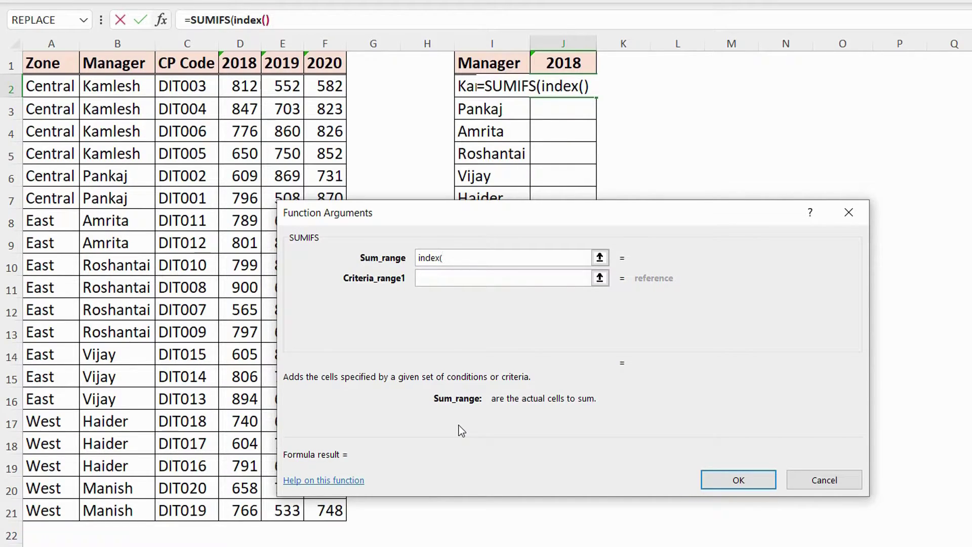
drag(244, 86, 332, 517)
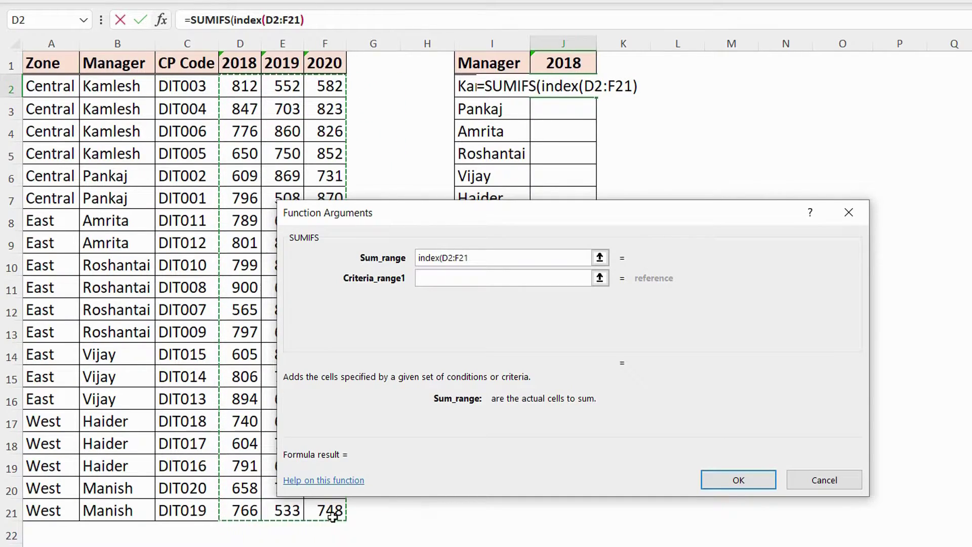
key(F4)
text(,)
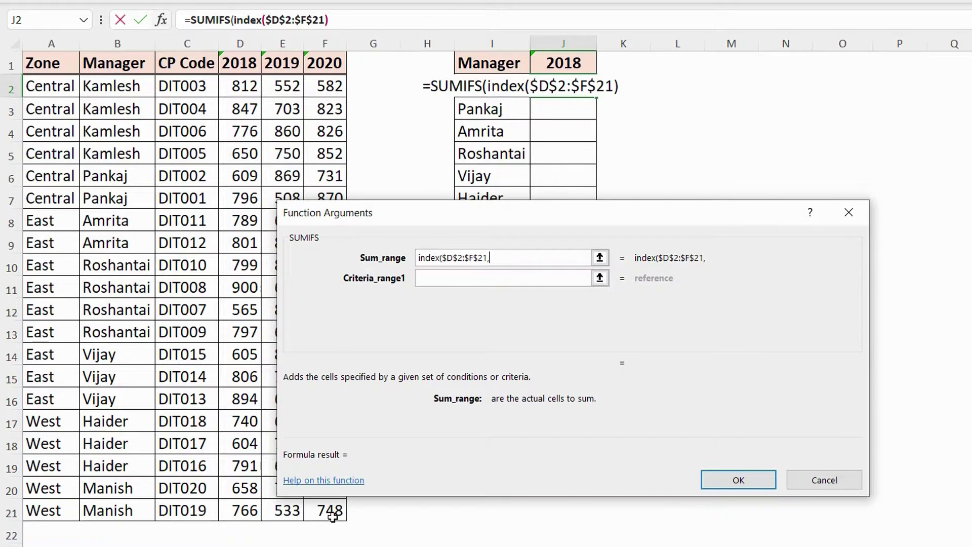
text(,)
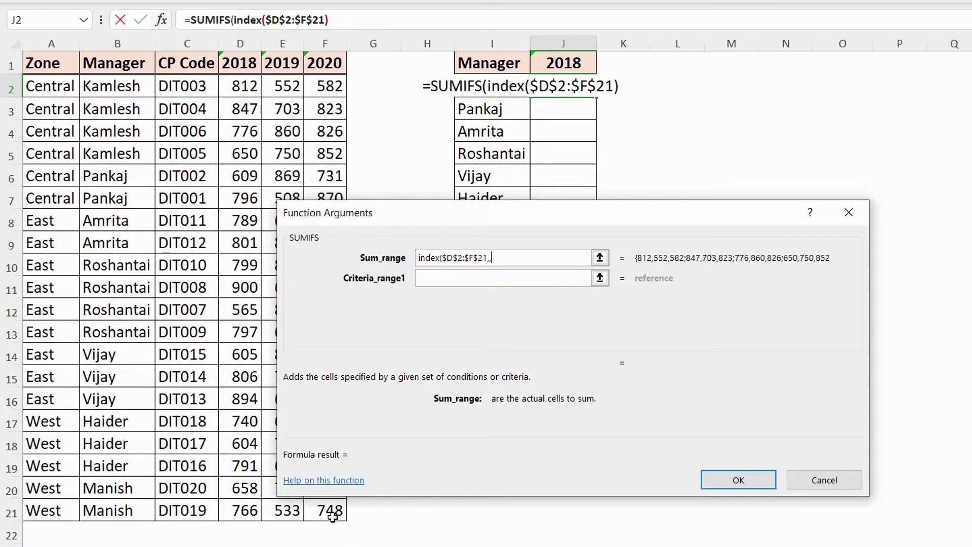
Step: Add a MATCH function as INDEX's column argument, using J$1 as its lookup value with only the row locked
text(match(J1)
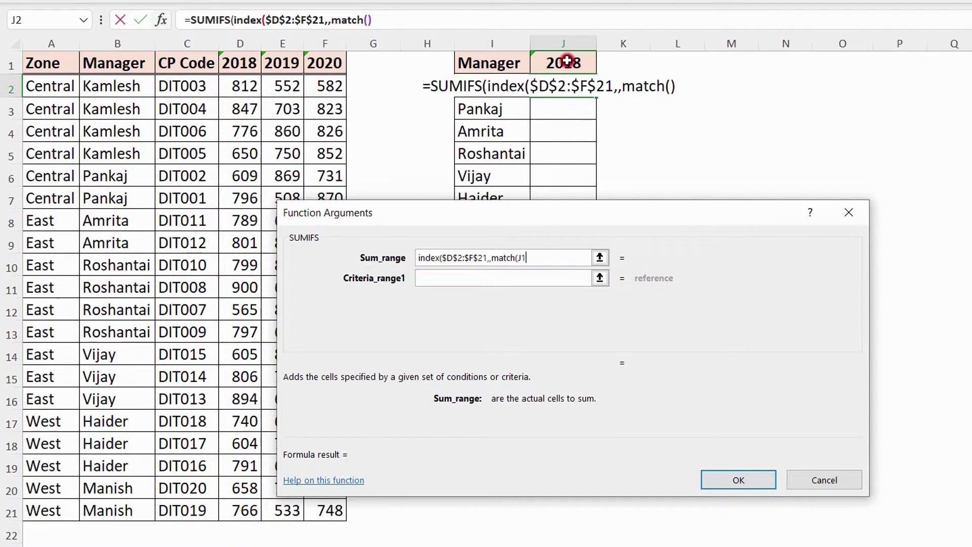
click(566, 62)
key(F4)
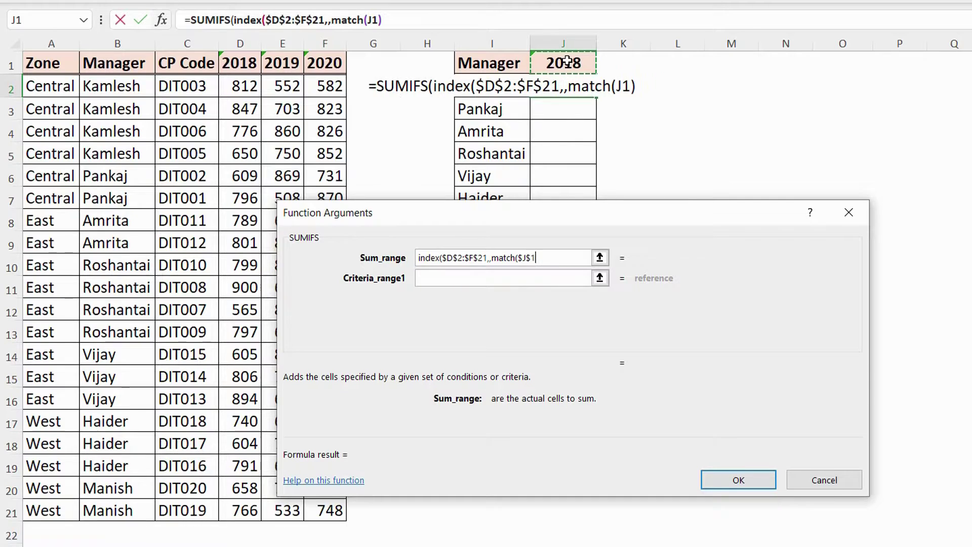
key(F4)
text(,)
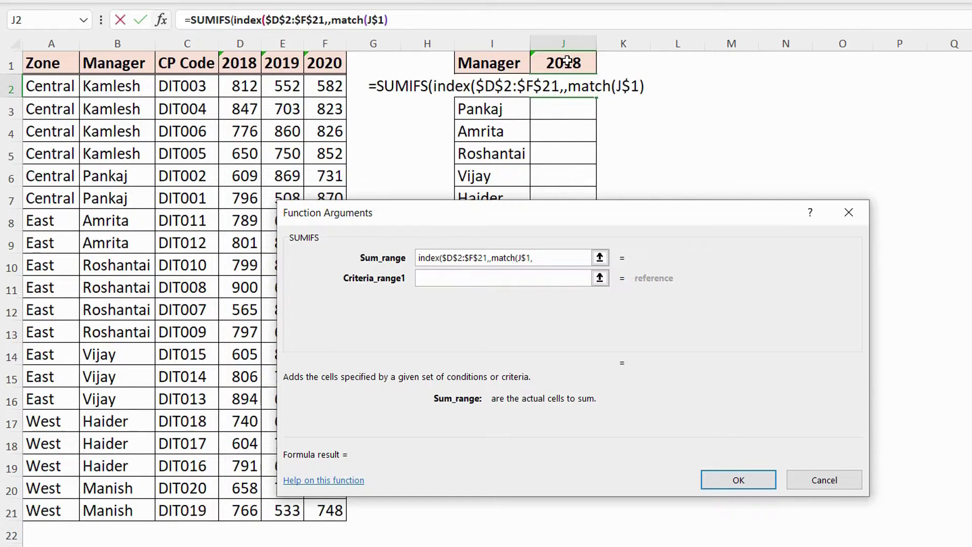
Step: Complete the nested MATCH arguments with lookup array $D$1:$F$1 and match type 0
click(376, 19)
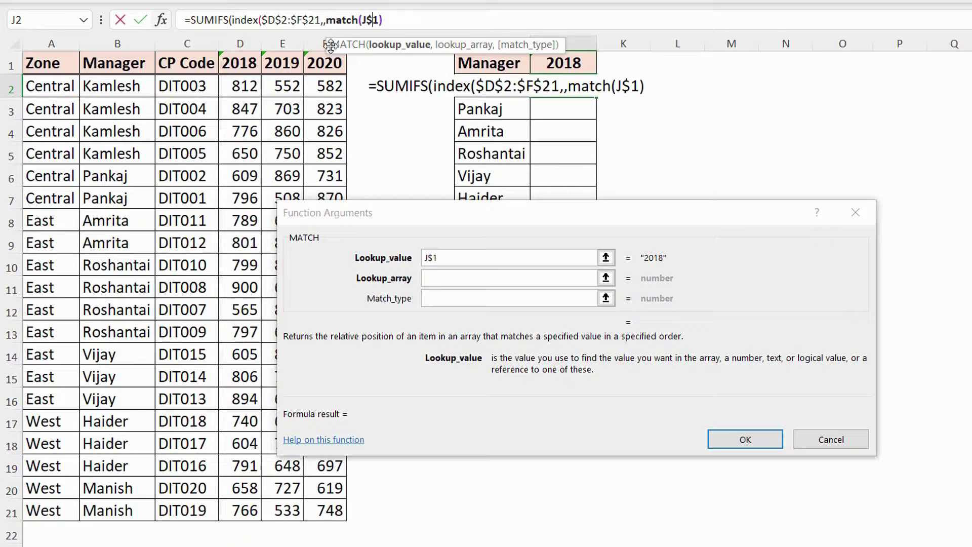
click(445, 258)
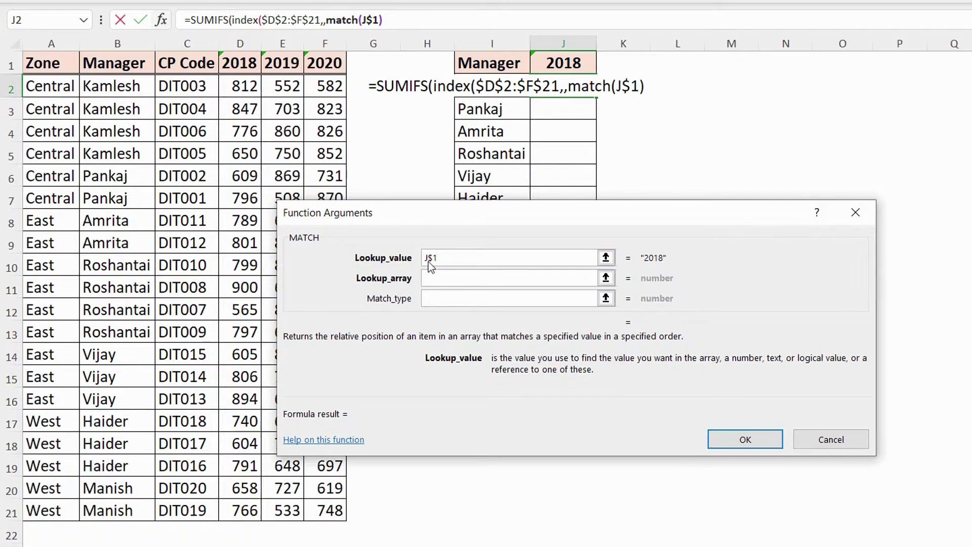
click(439, 281)
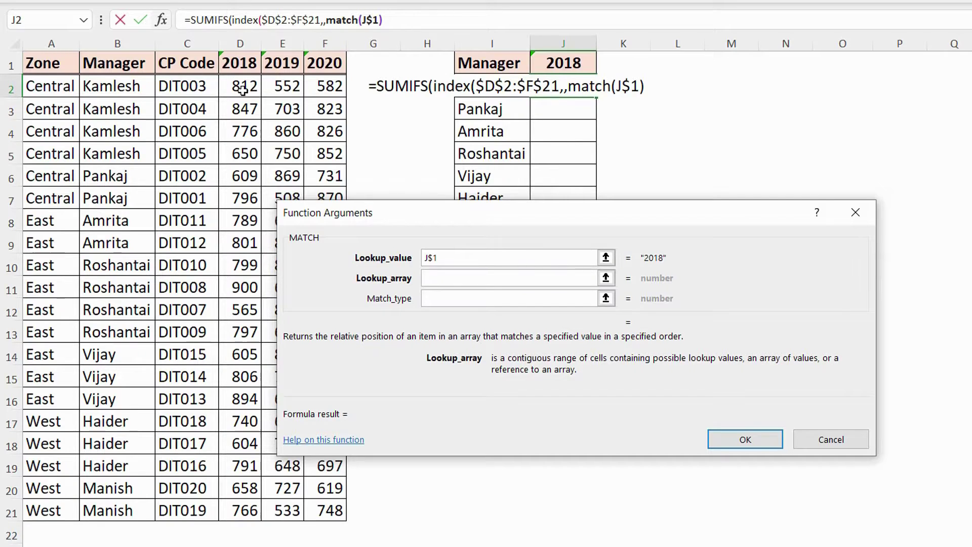
drag(240, 62, 317, 60)
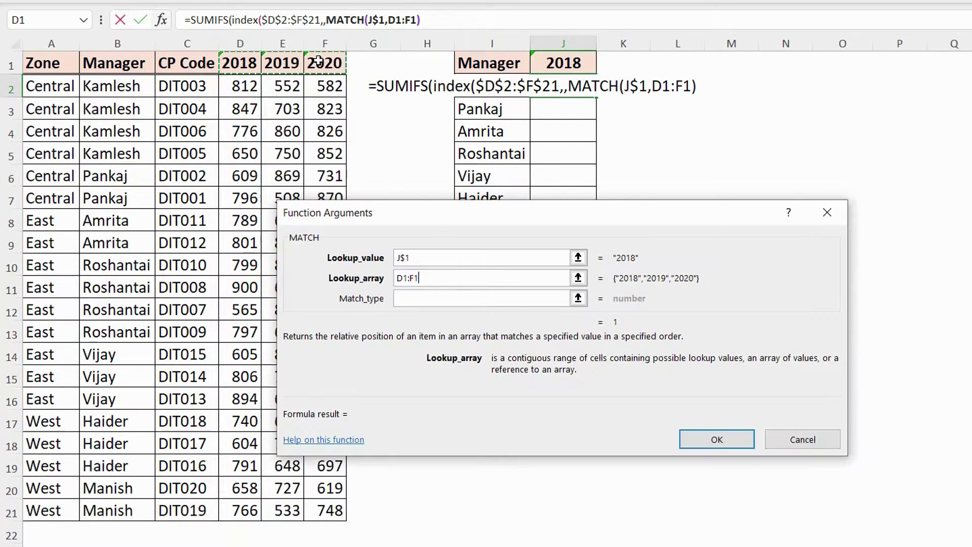
key(F4)
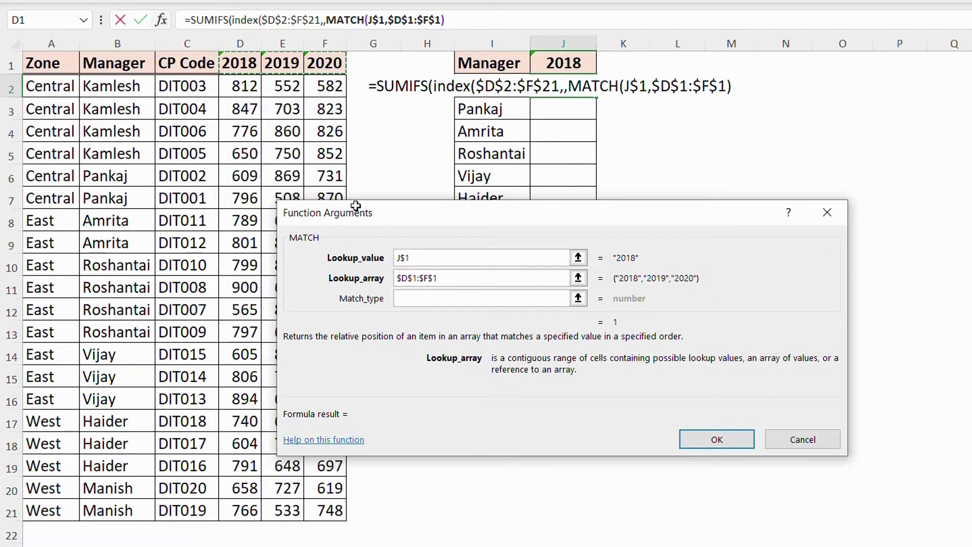
click(429, 299)
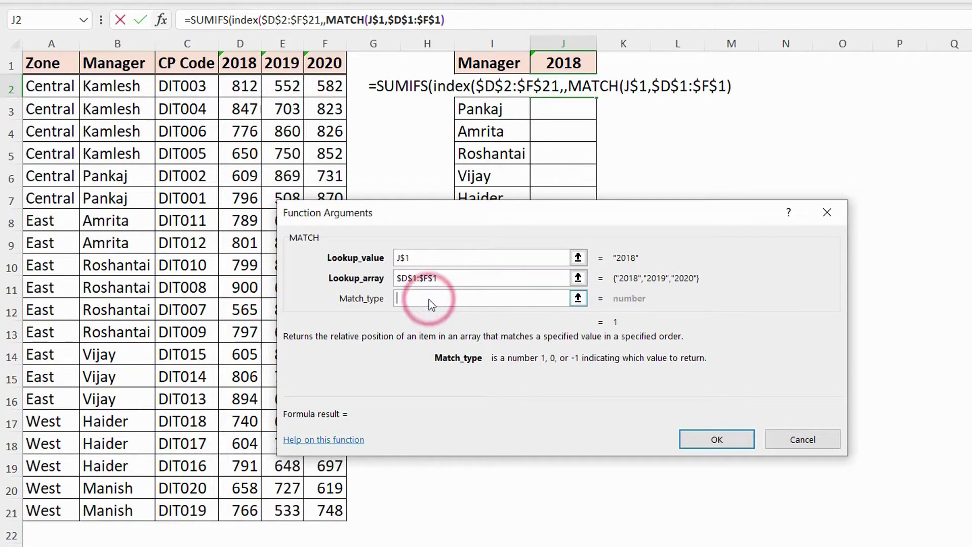
text(0)
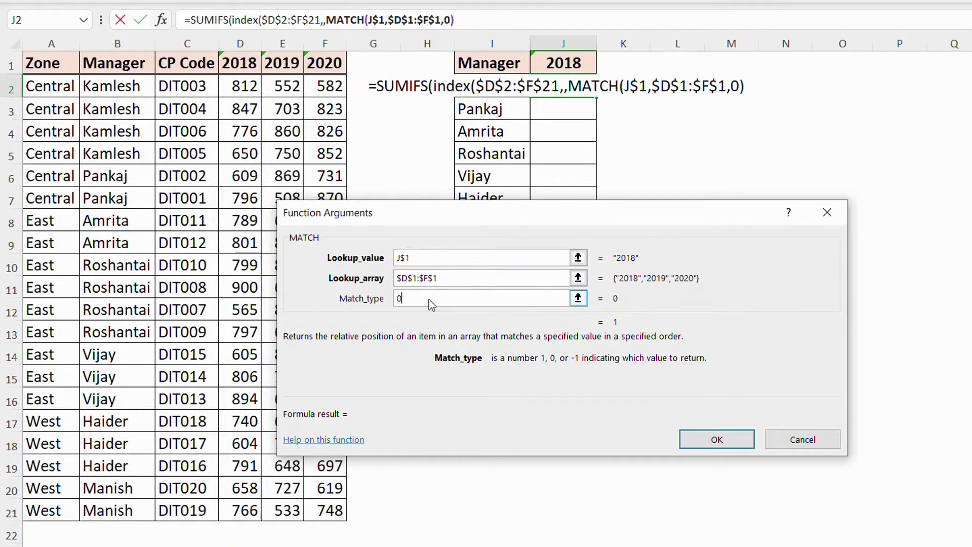
Step: Close the INDEX function after the MATCH and return to the SUMIFS arguments to review the completed sum range
click(464, 20)
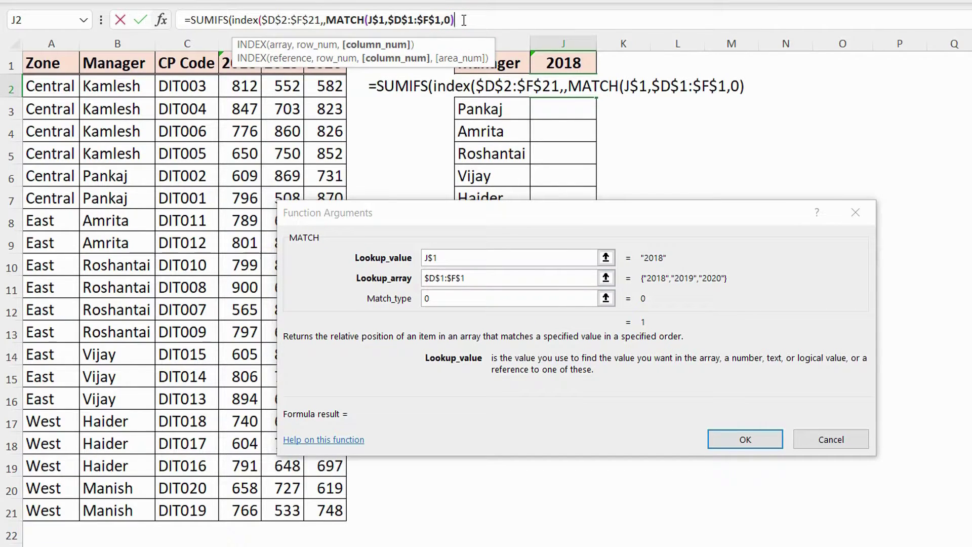
text())
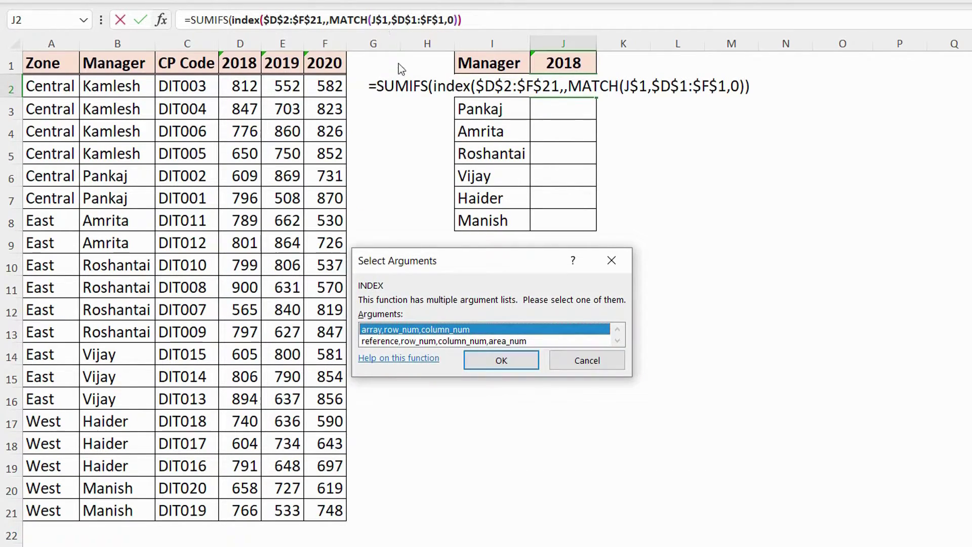
click(500, 360)
click(481, 21)
text(,)
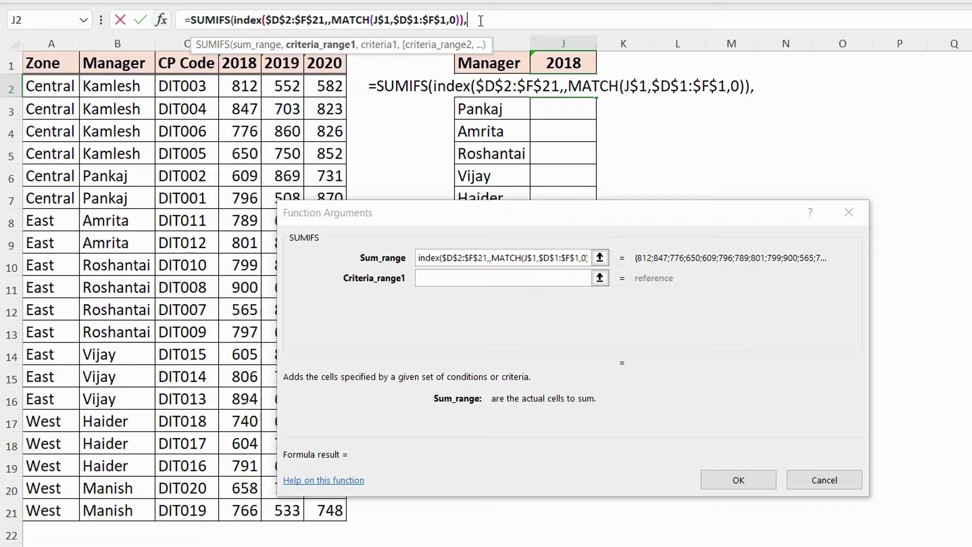
click(422, 259)
drag(422, 260, 603, 261)
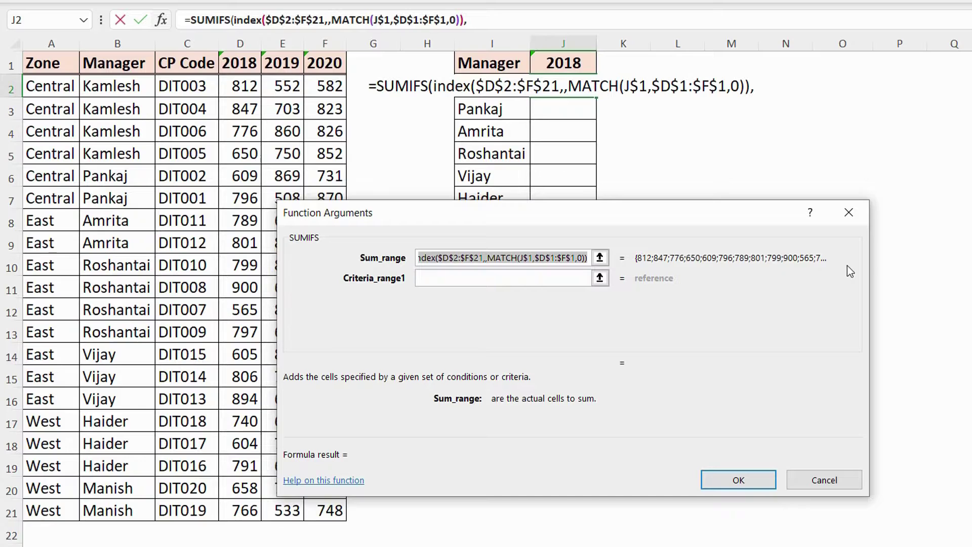
Step: Set the SUMIFS criteria range to $B$2:$B$21 and its criterion to I2, and enter the formula in J2
click(441, 278)
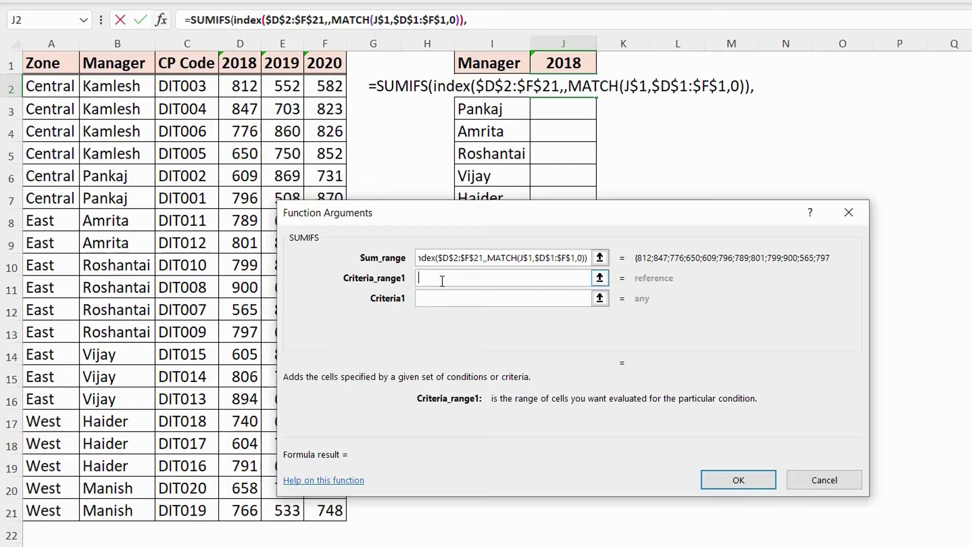
drag(123, 86, 111, 503)
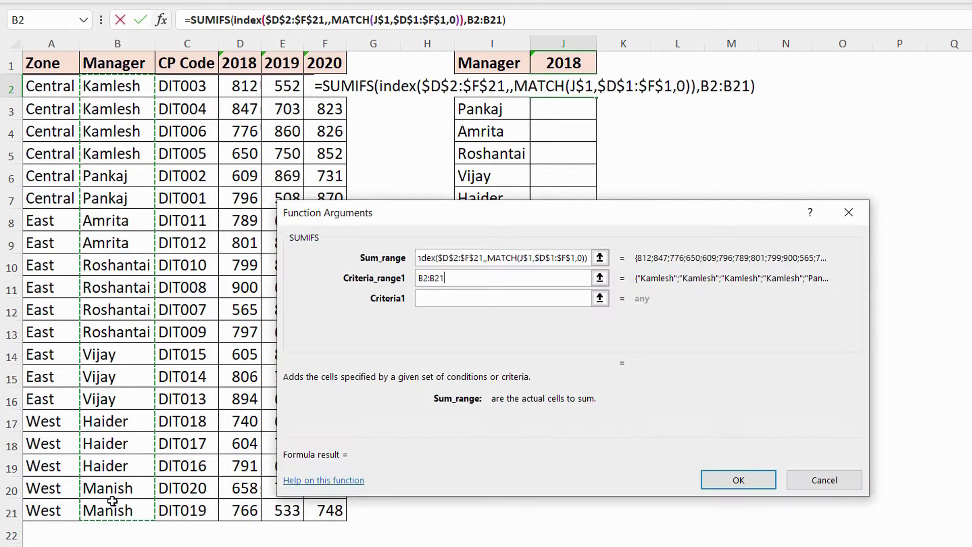
key(F4)
click(439, 299)
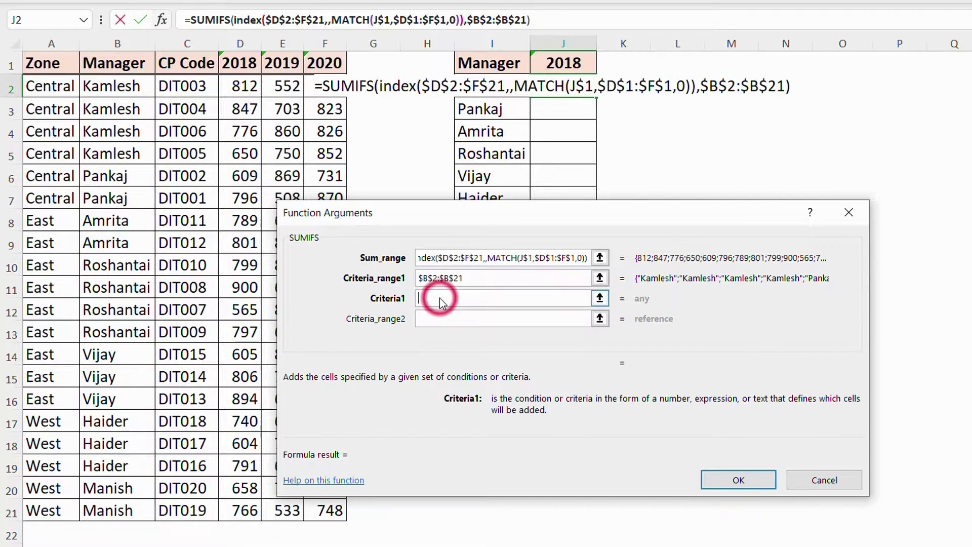
click(476, 107)
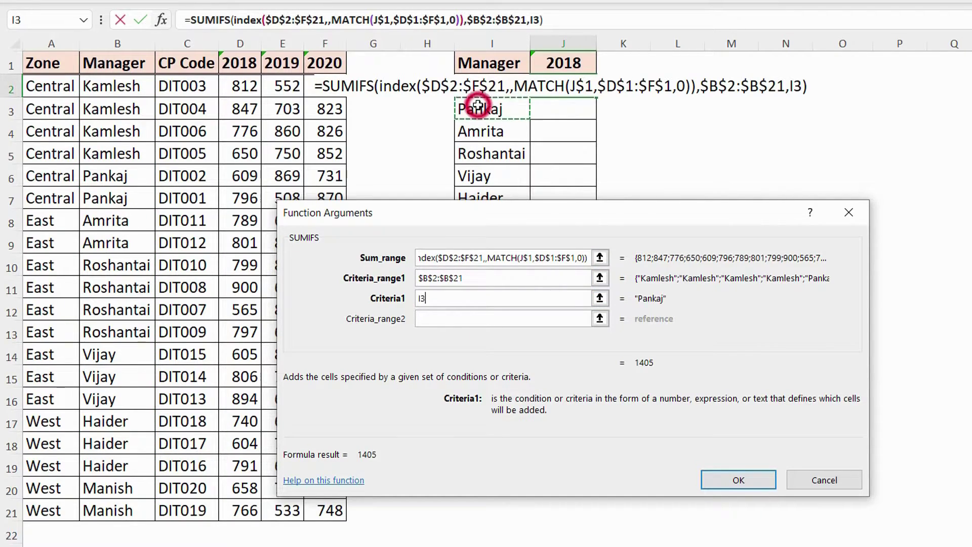
key(Up)
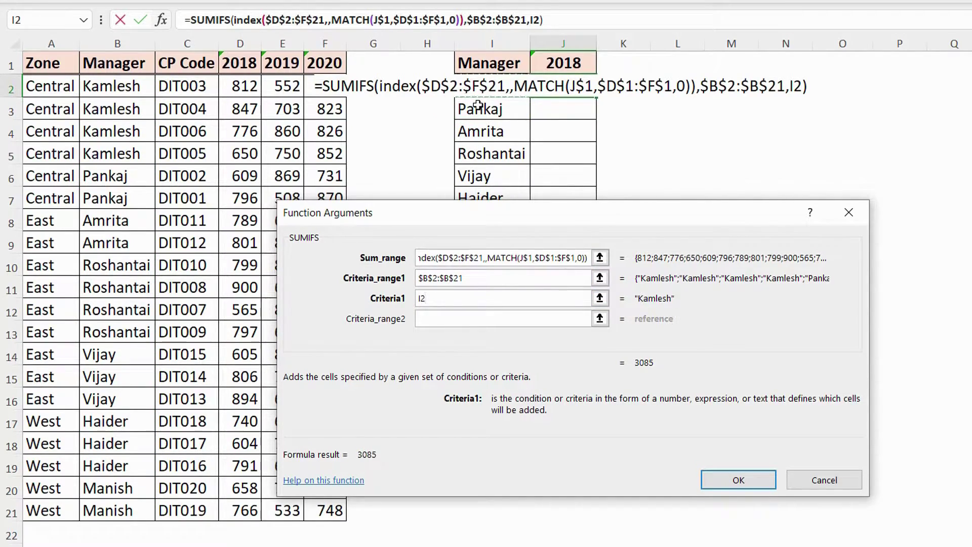
click(738, 480)
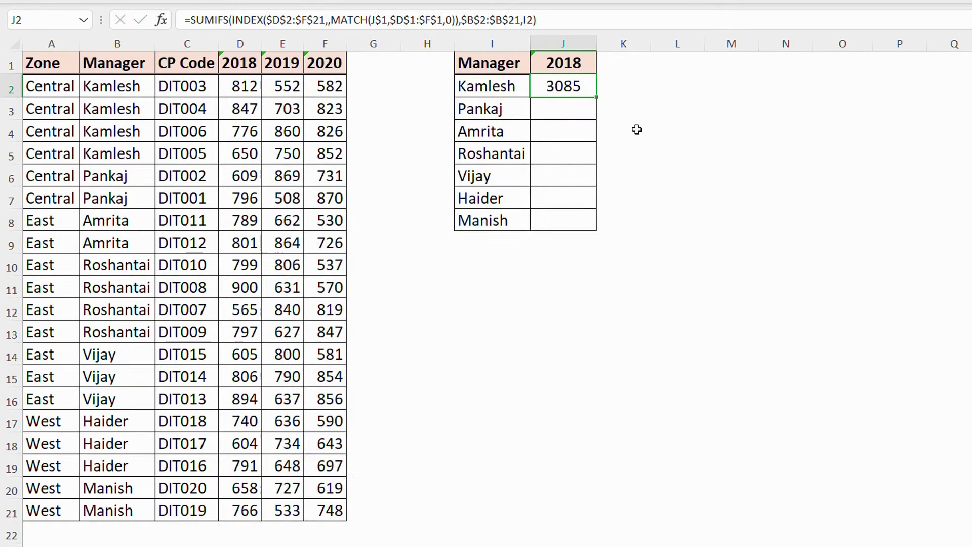
Step: Fill the J2 formula down to J8 and check it against the category list in I2:I8
double_click(599, 96)
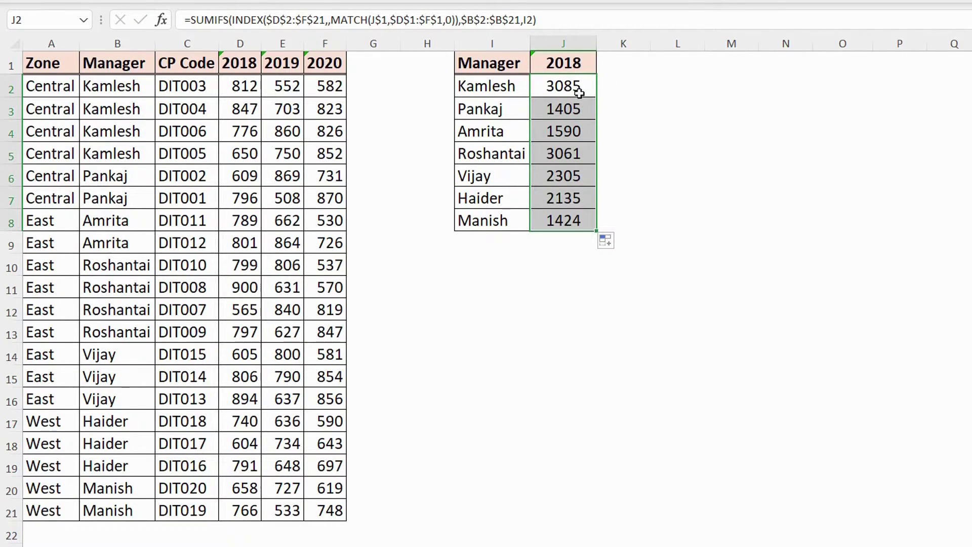
click(575, 88)
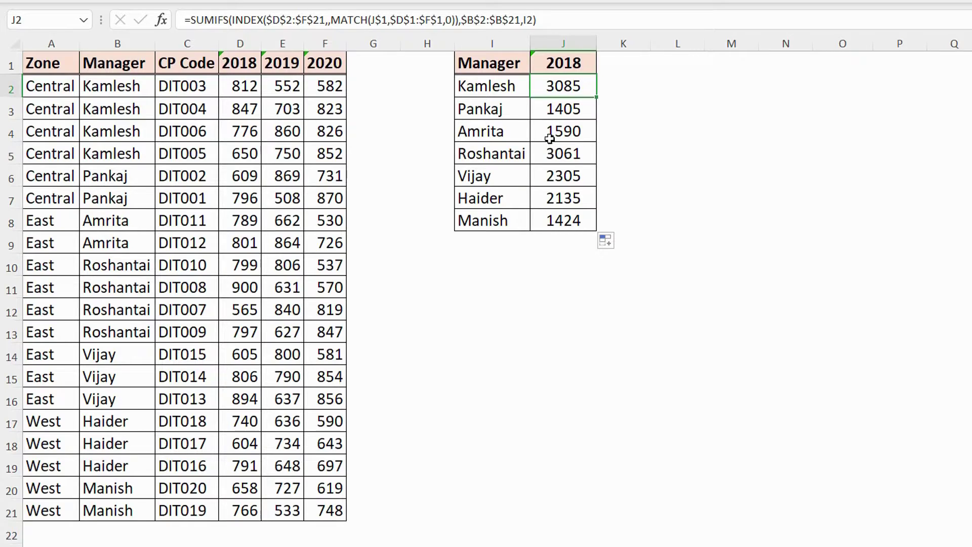
drag(515, 88, 511, 221)
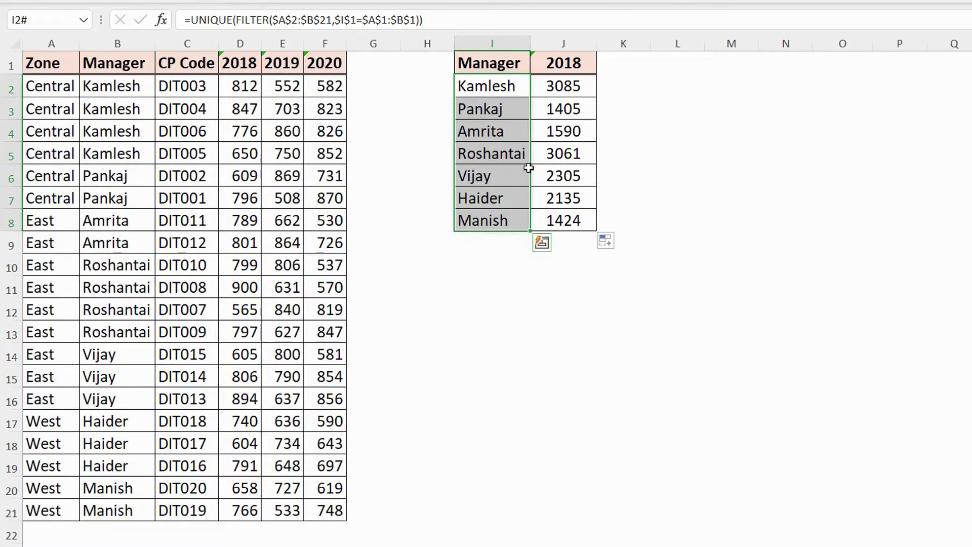
Step: Test the yearly totals by setting the year header in J1 to 2019, followed by 2020
click(593, 59)
click(601, 67)
click(567, 92)
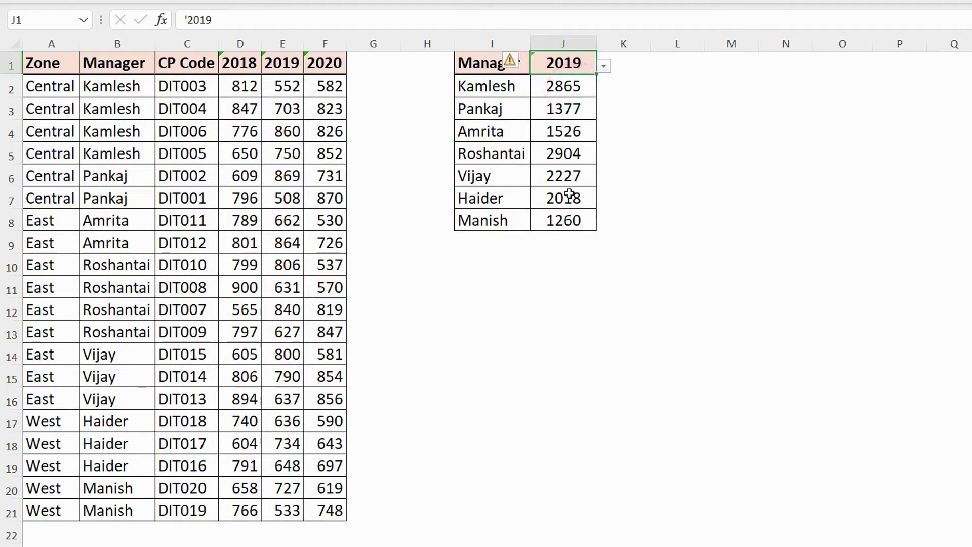
click(604, 66)
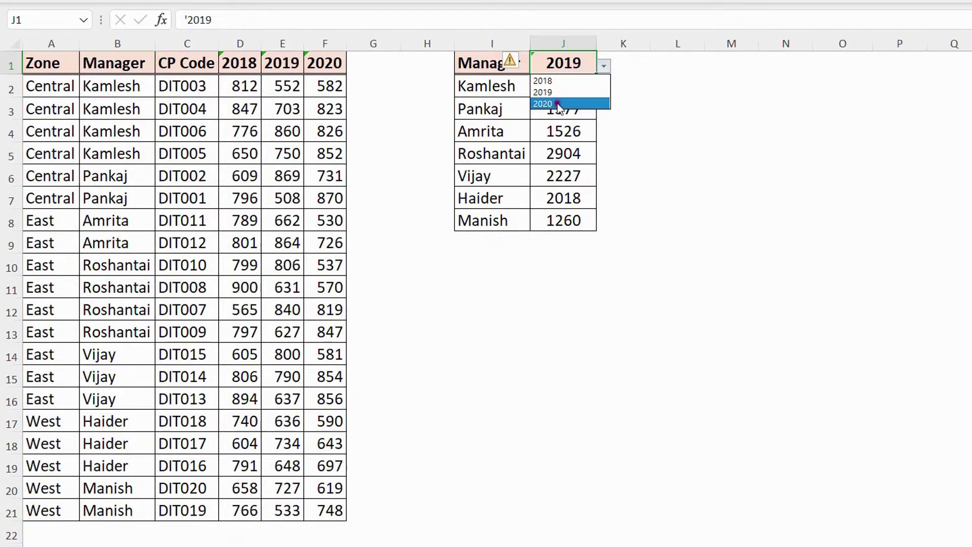
click(566, 105)
Step: Set the category header in I1 to Zone and inspect the total formula in J2
click(489, 63)
click(536, 66)
click(507, 81)
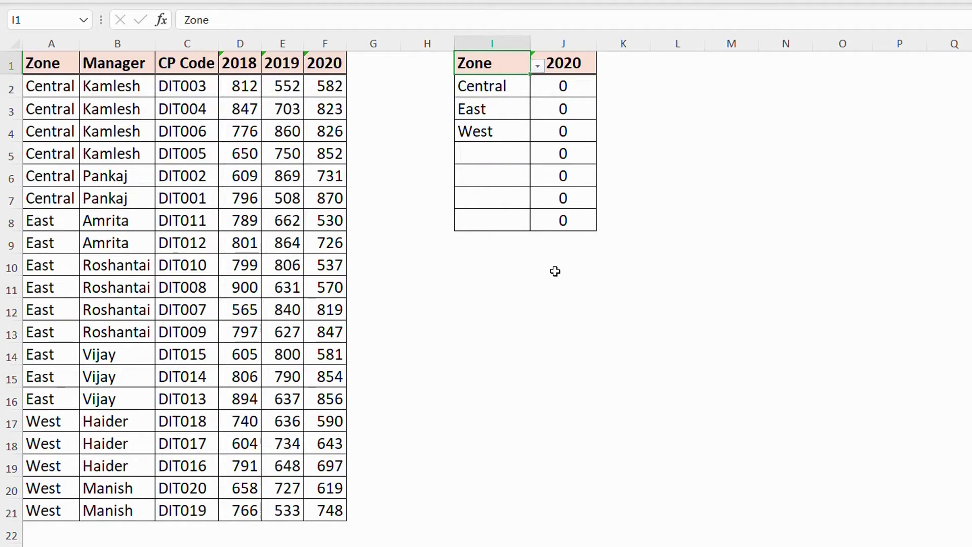
click(589, 96)
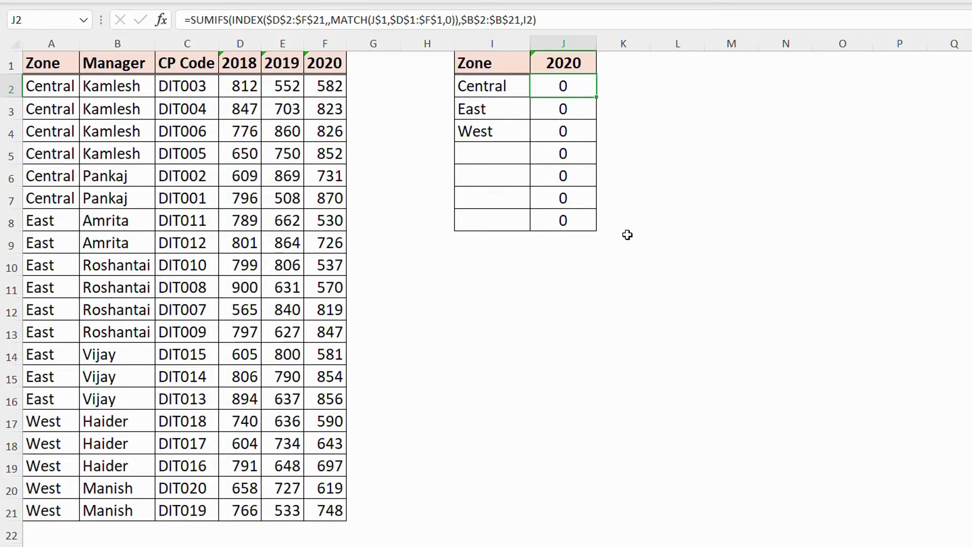
Step: Try replacing the 2020 values in F2:F21 with =NA(), check the J2 formula, and undo the replacement
drag(332, 86, 336, 506)
text(=na())
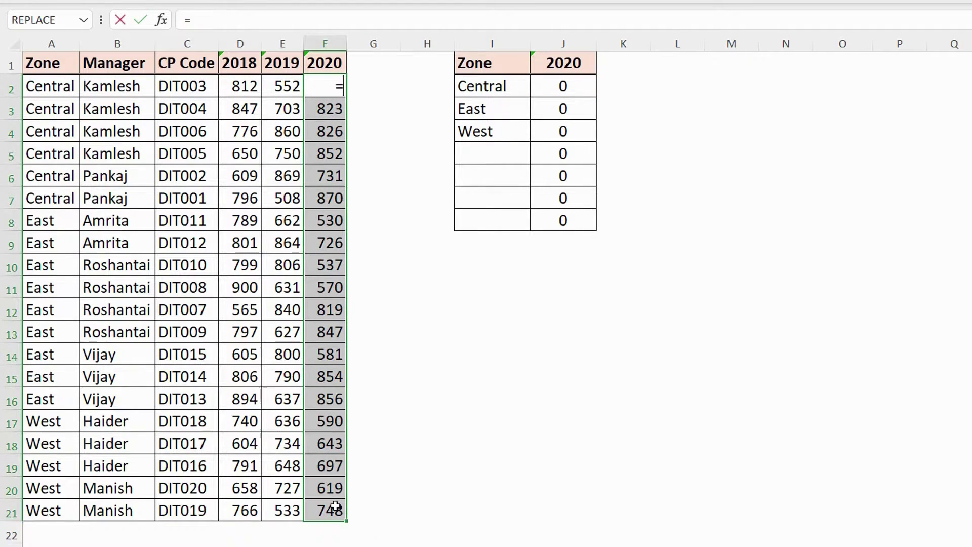
key(ctrl+Return)
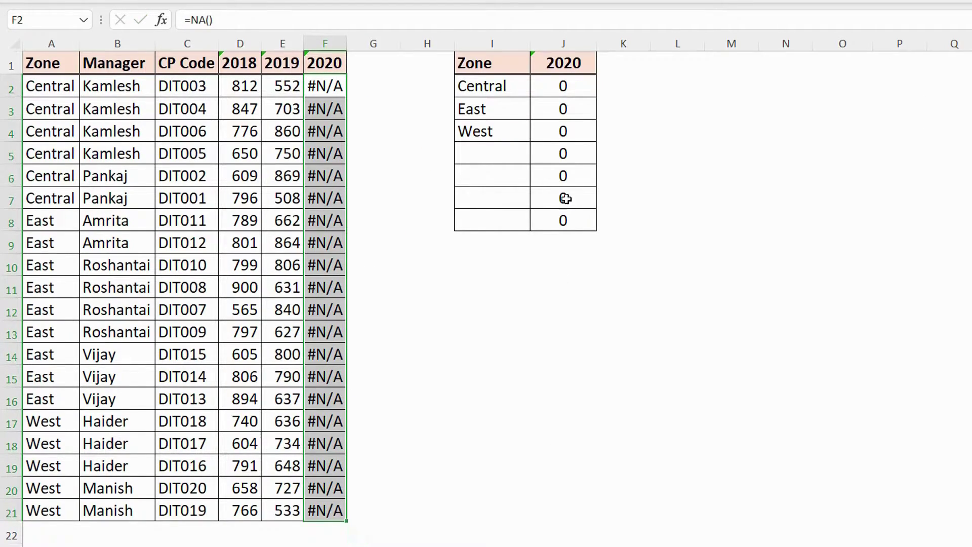
click(577, 83)
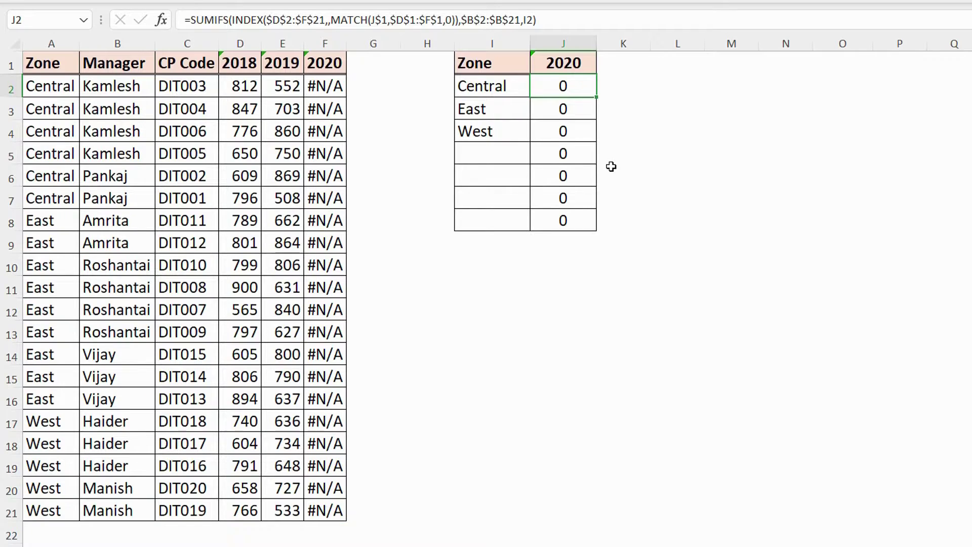
key(ctrl+z)
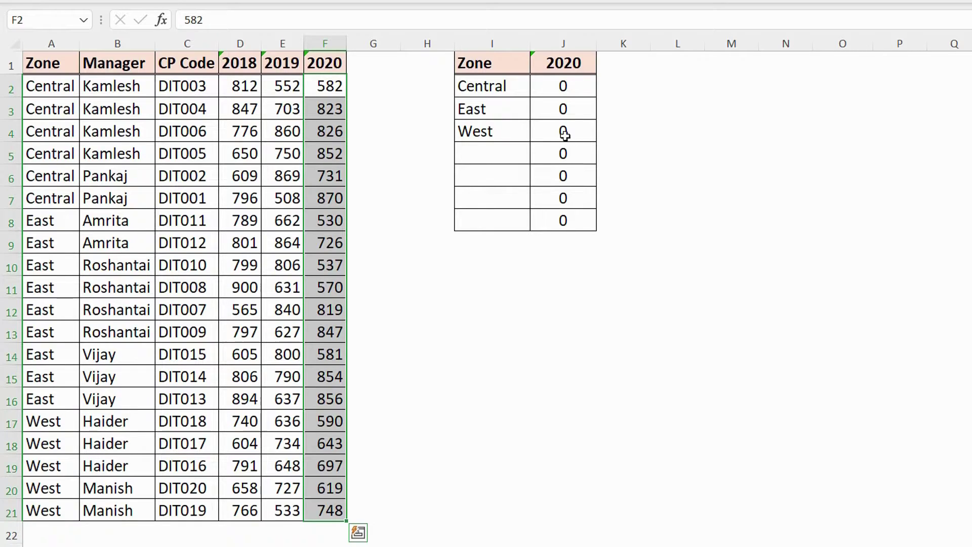
Step: Inspect the SUMIFS arguments of the total formula in J2, focusing on the fixed criteria range $B$2:$B$21
click(496, 64)
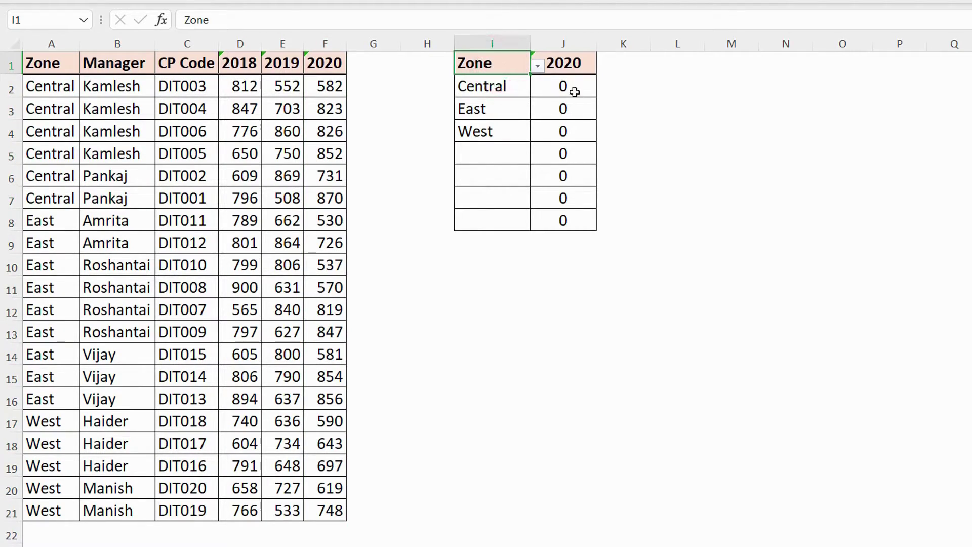
click(575, 89)
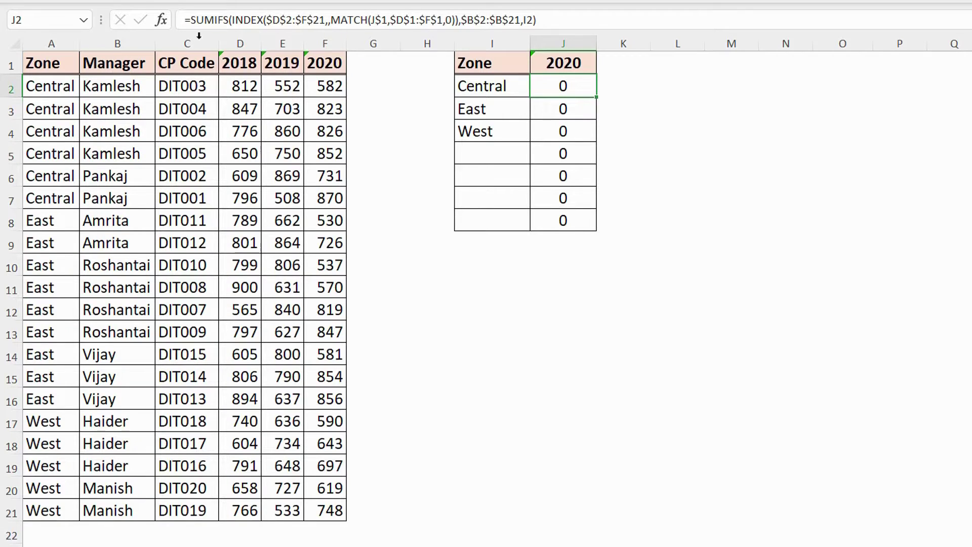
click(164, 18)
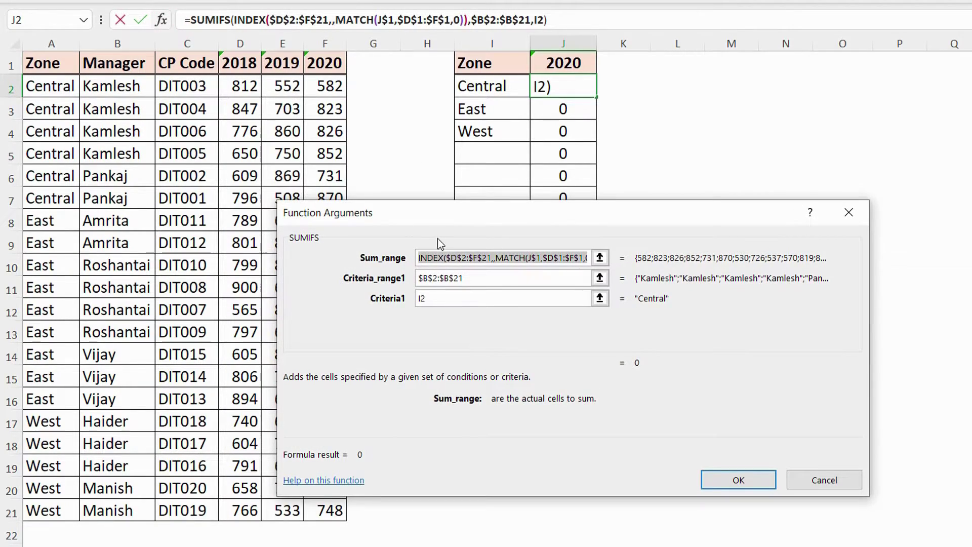
drag(489, 281, 412, 282)
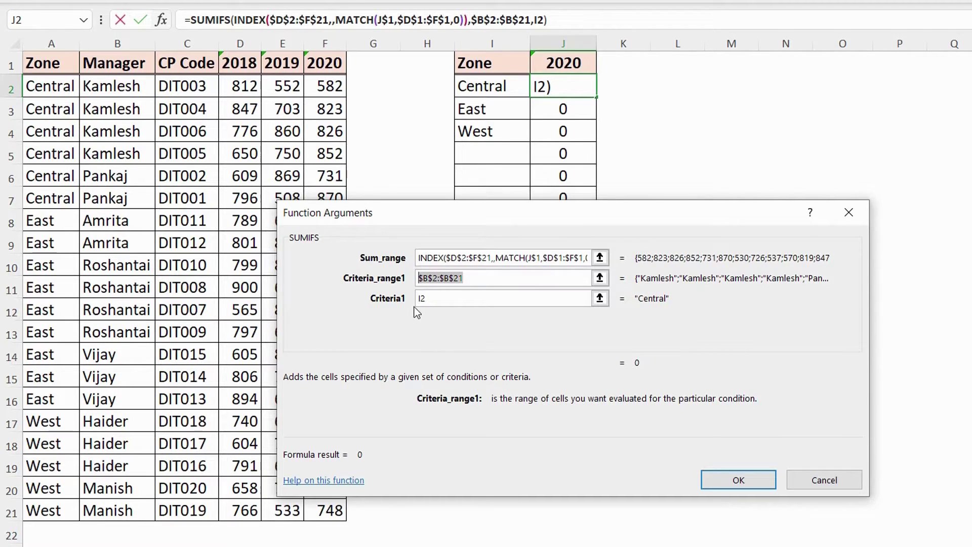
drag(466, 279, 409, 279)
key(Return)
Step: Start an INDEX formula in L2 with the absolute array $A$2:$B$21 and an empty row argument
click(657, 83)
text(=in)
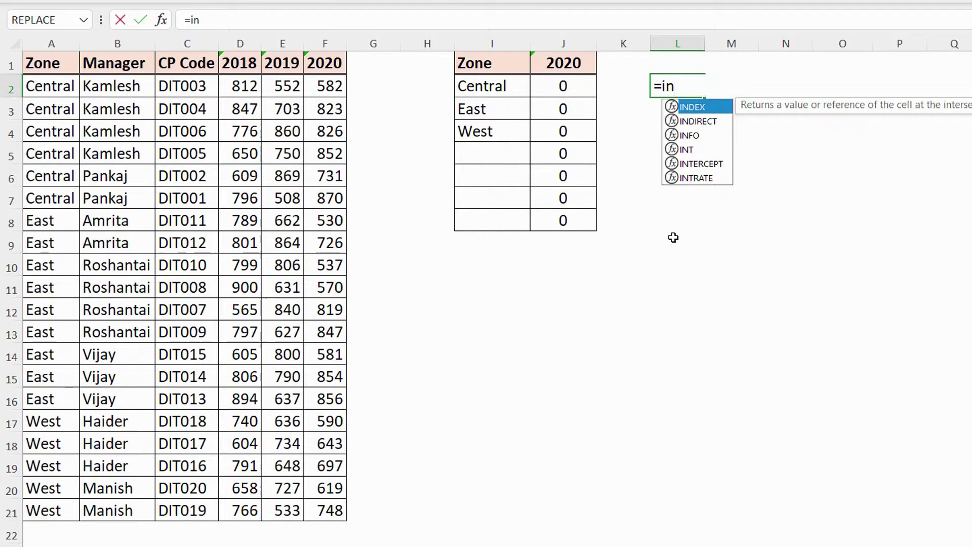
key(Tab)
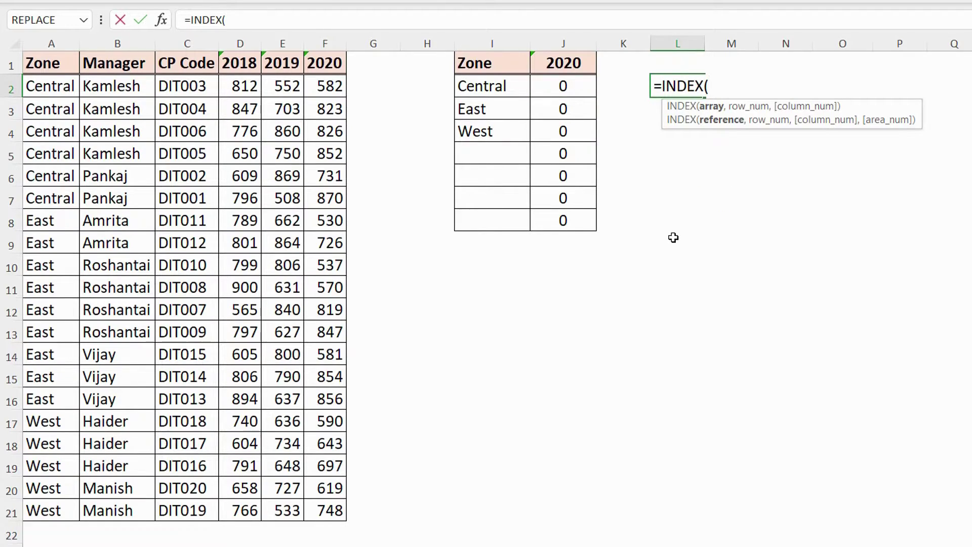
drag(41, 84, 131, 518)
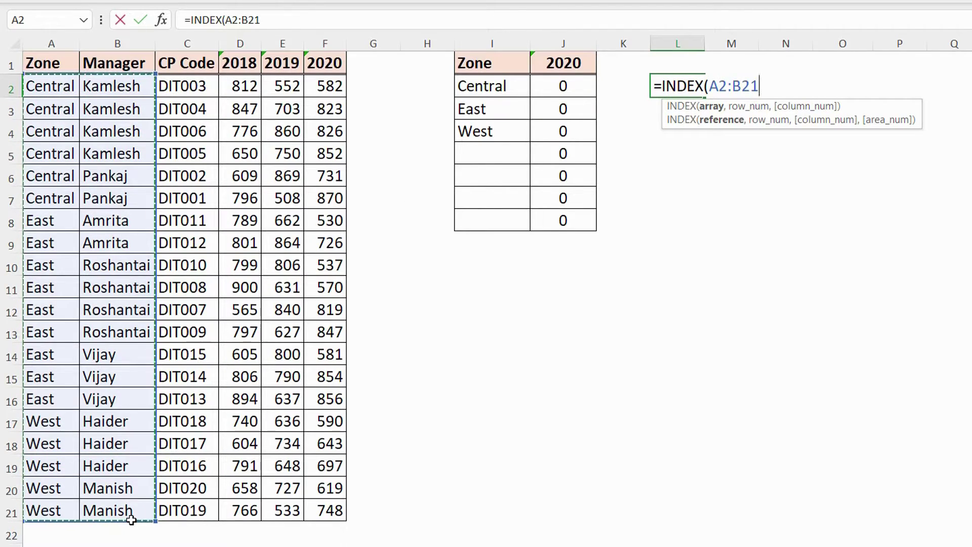
key(F4)
text(,)
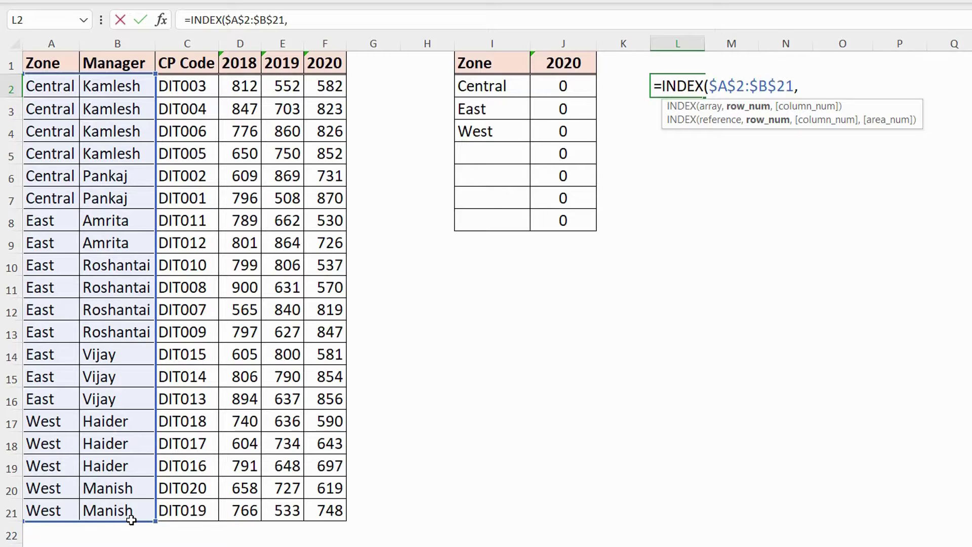
text(,)
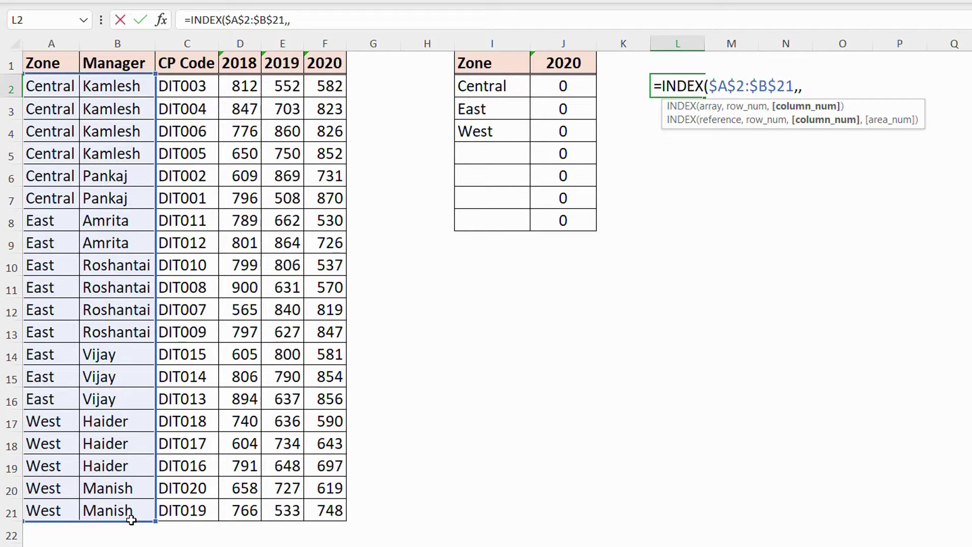
Step: Complete the L2 formula with MATCH($I$1,$A$1:$B$1,0) as the INDEX column number and enter it
text(matc)
key(Tab)
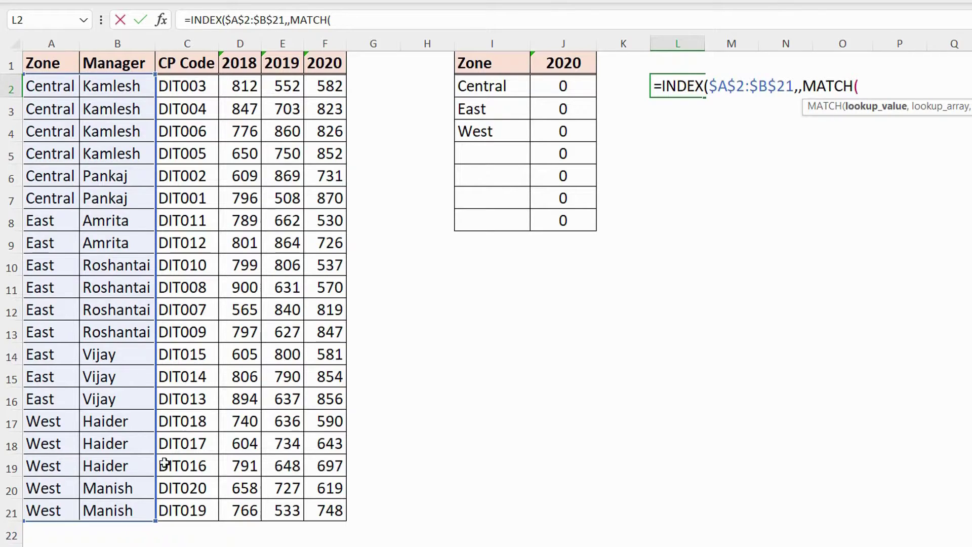
click(494, 61)
key(F4)
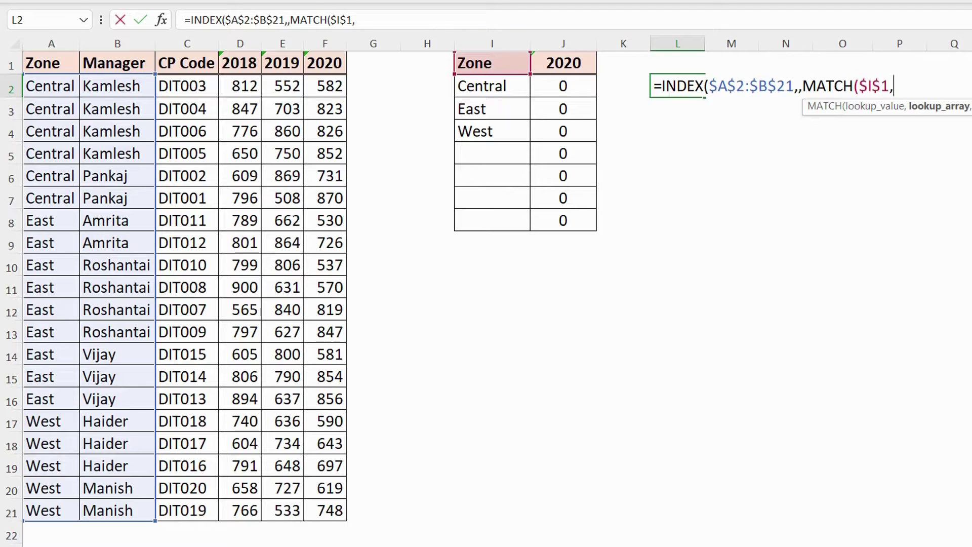
drag(45, 65, 141, 62)
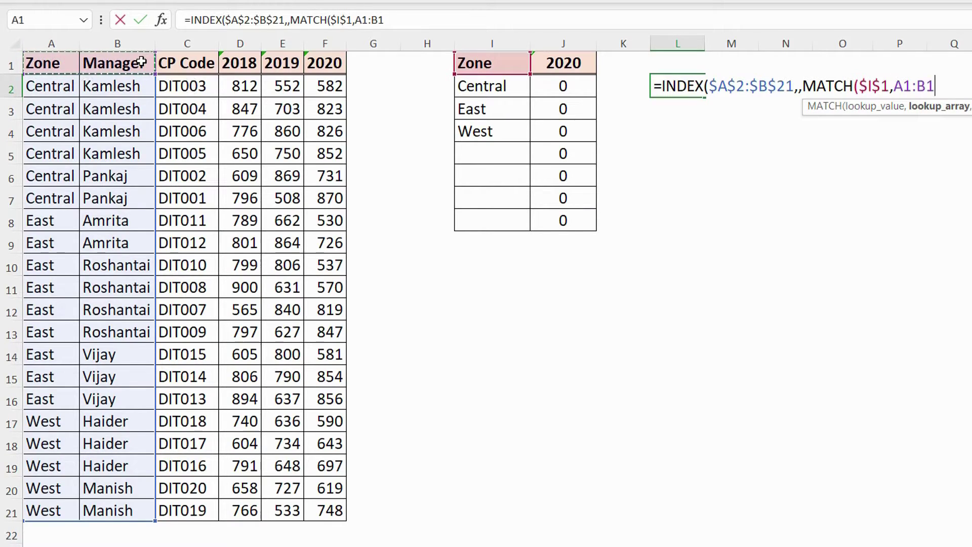
key(F4)
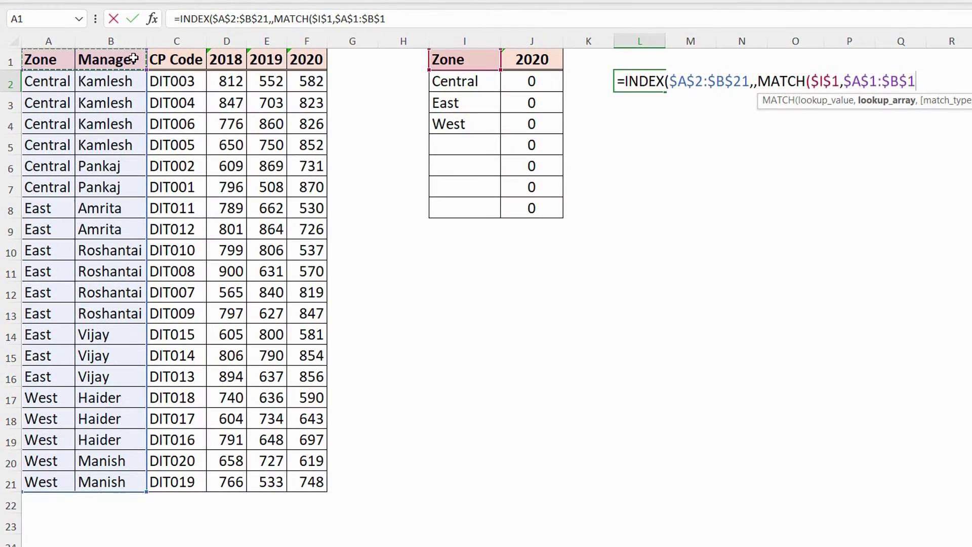
text(,0)
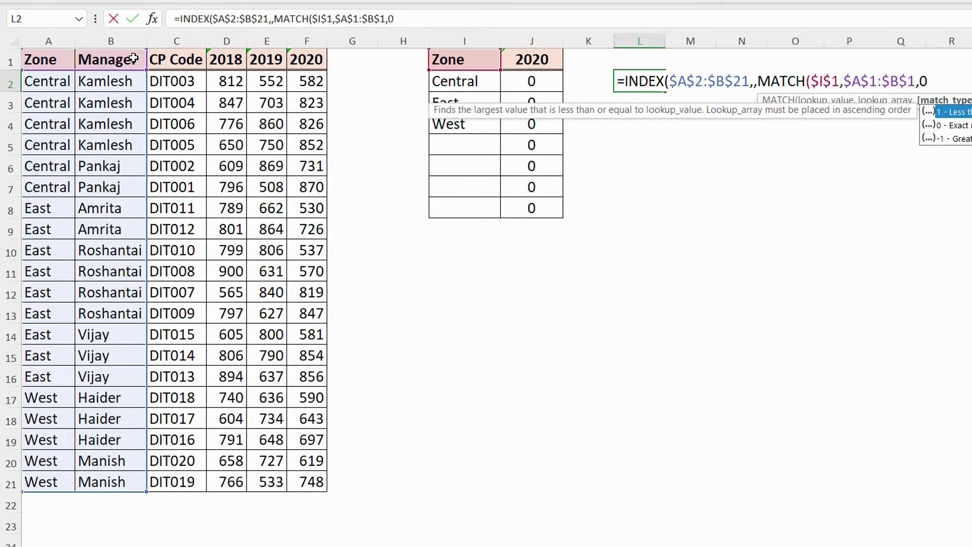
text()))
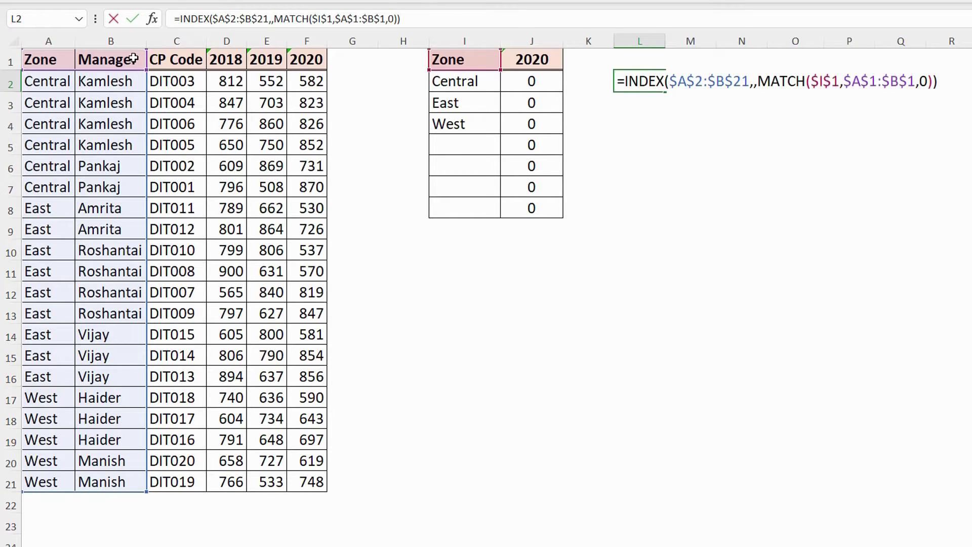
key(Return)
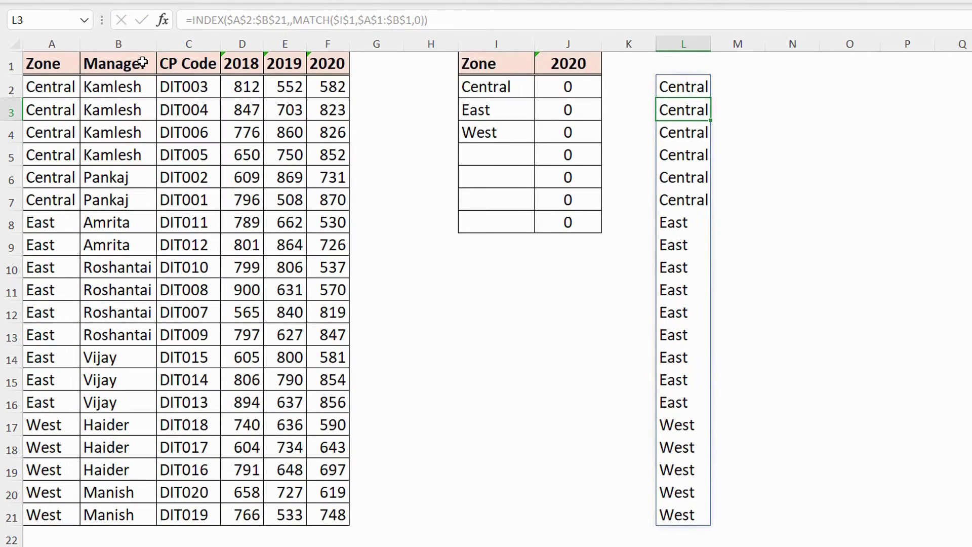
Step: Set the category header in I1 to Manager and check the unique list formula in I2
click(506, 64)
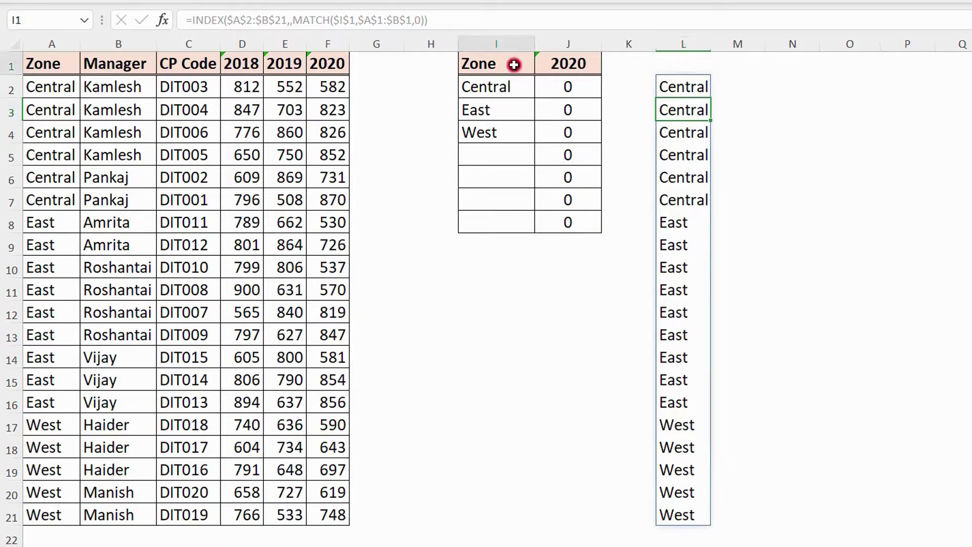
click(540, 67)
click(496, 94)
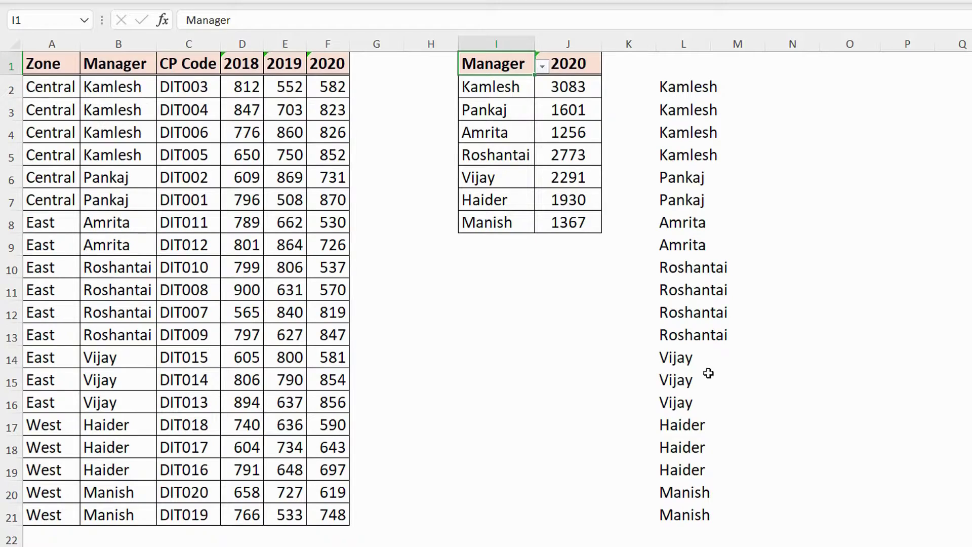
click(496, 87)
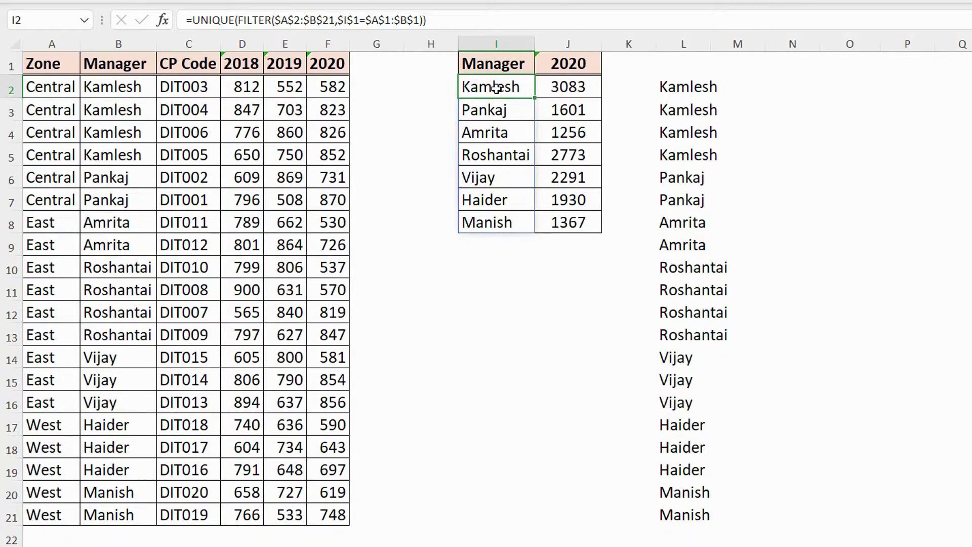
Step: Copy the INDEX and MATCH expression from the L2 formula without its equals sign
drag(678, 83, 697, 513)
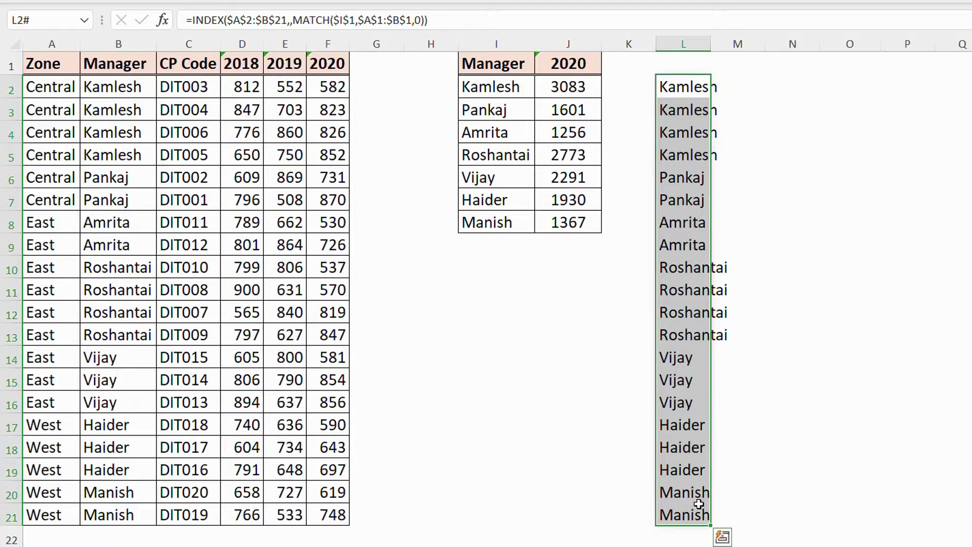
drag(452, 21, 193, 24)
right_click(241, 18)
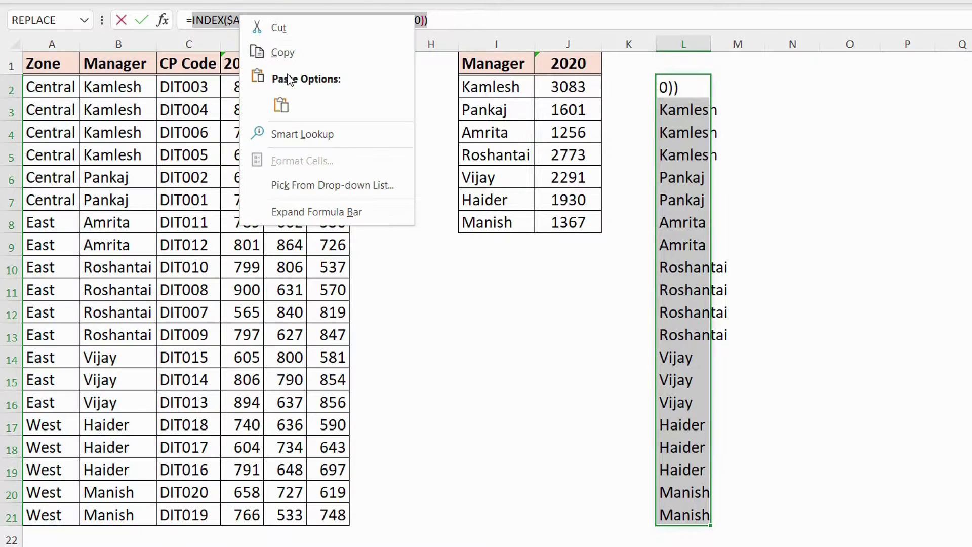
click(284, 49)
key(Escape)
Step: Replace Criteria_range1 in the J2 SUMIFS with the copied expression INDEX($A$2:$B$21,,MATCH($I$1,$A$1:$B$1,0))
click(559, 92)
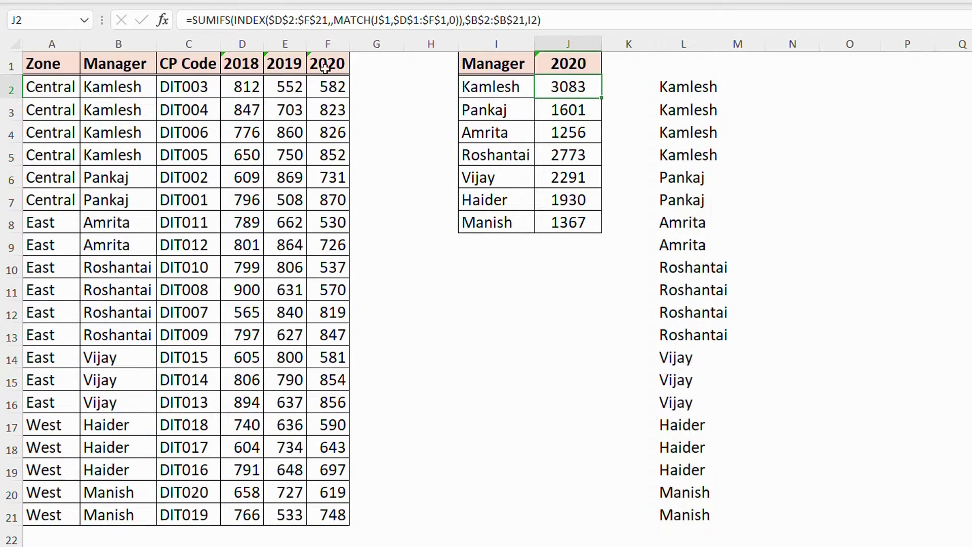
click(162, 20)
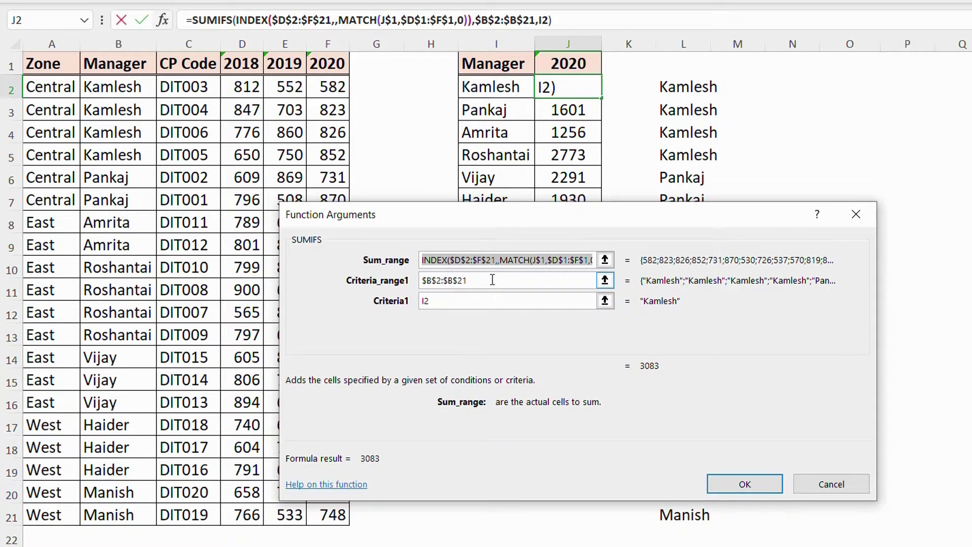
click(493, 280)
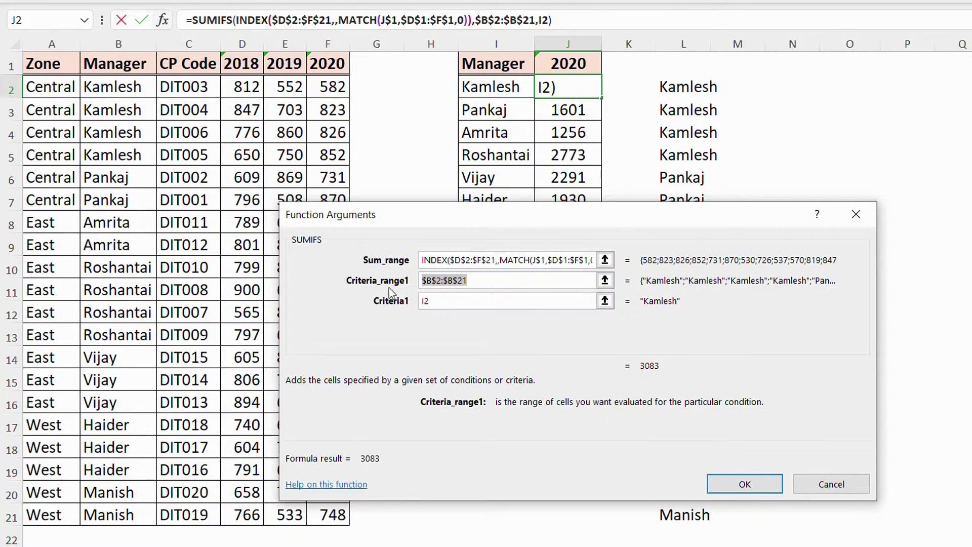
key(BackSpace)
right_click(467, 281)
click(503, 336)
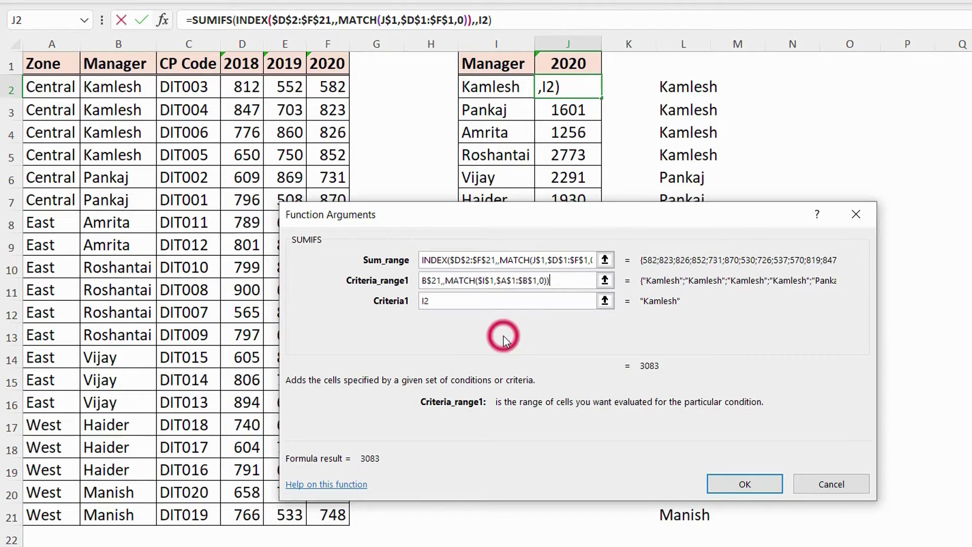
Step: Set Criteria1 of the J2 SUMIFS to the spill reference I2# and apply the formula
click(451, 301)
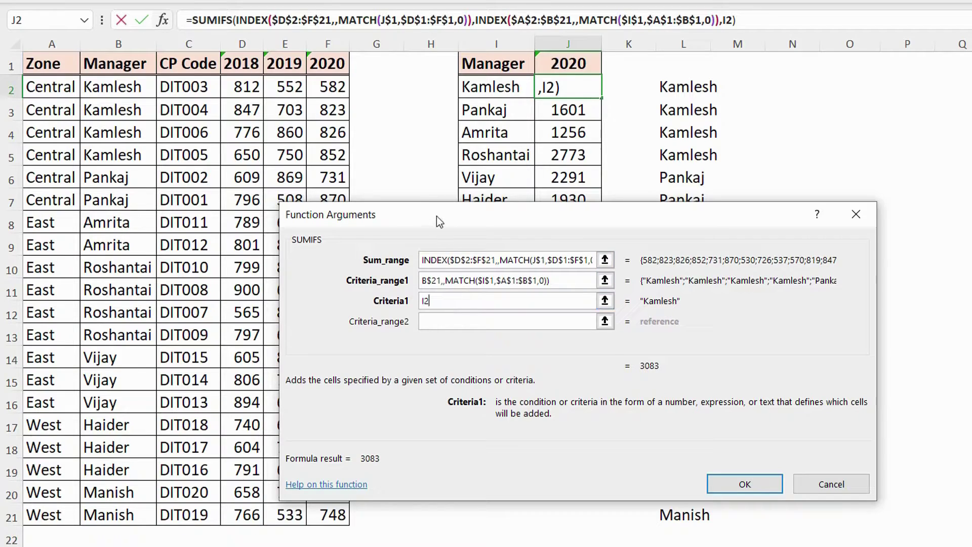
drag(436, 216, 612, 217)
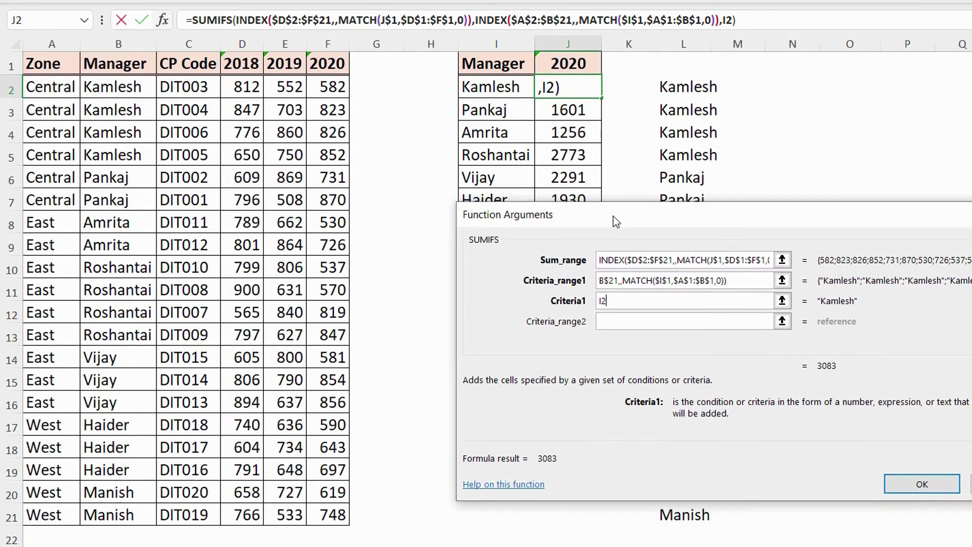
click(619, 301)
text(#)
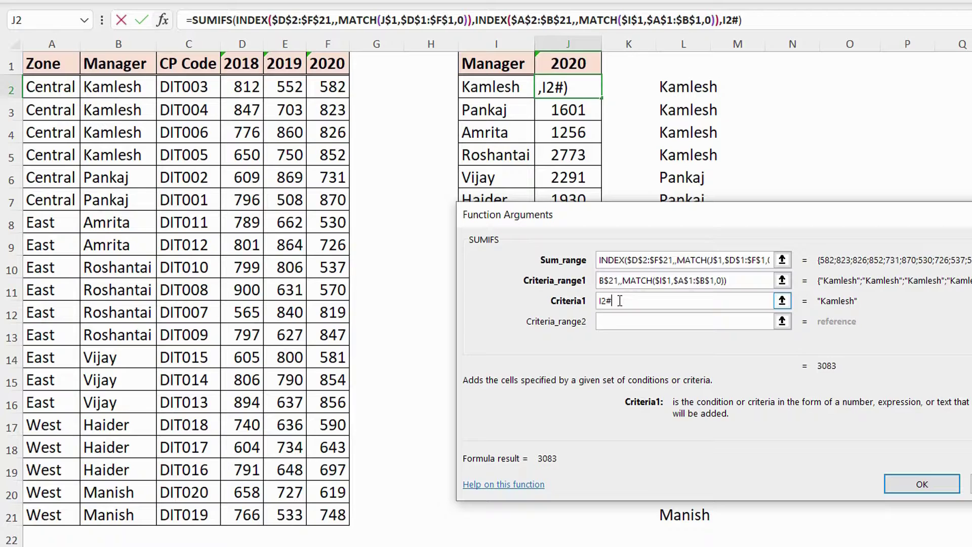
click(913, 484)
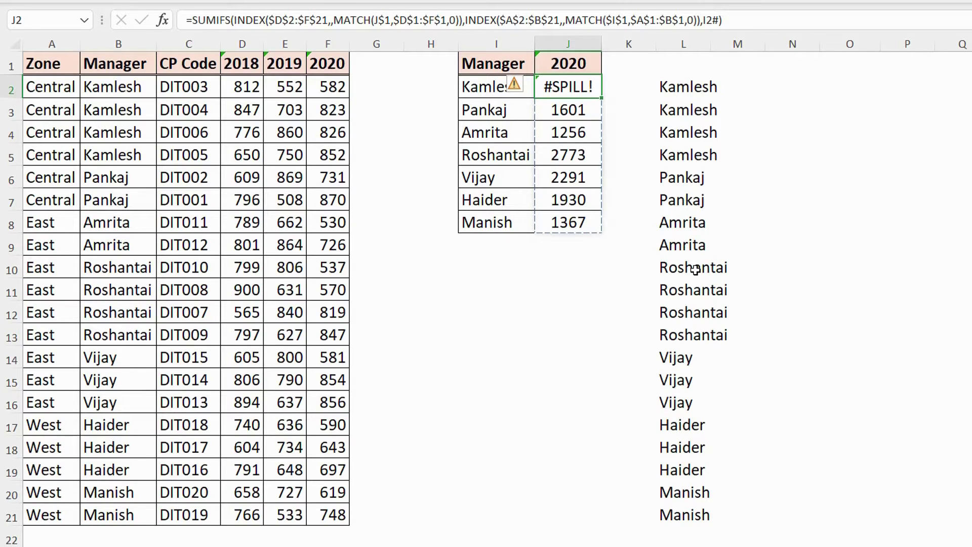
Step: Clear the old total formulas in J3:J8 so J2 can spill, and check the J2 formula
drag(583, 112, 584, 224)
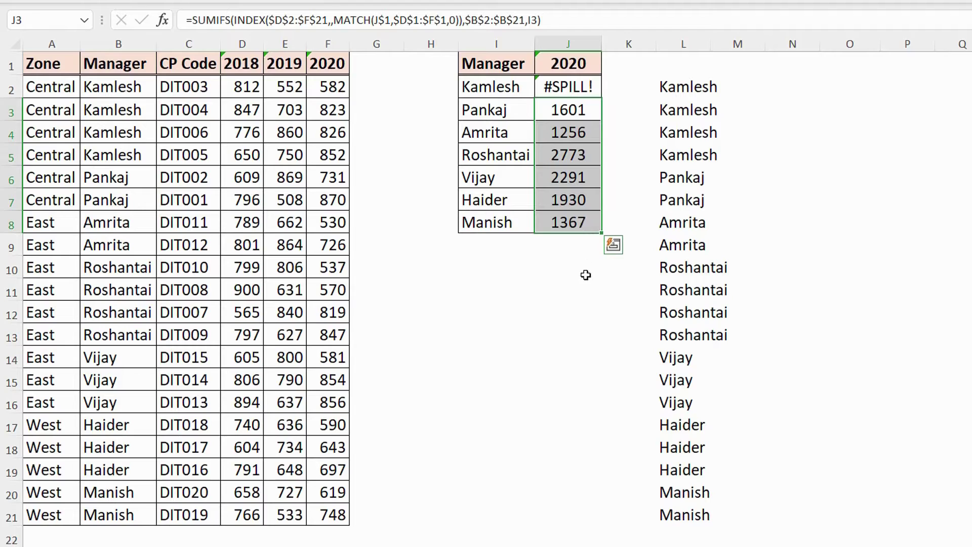
key(Delete)
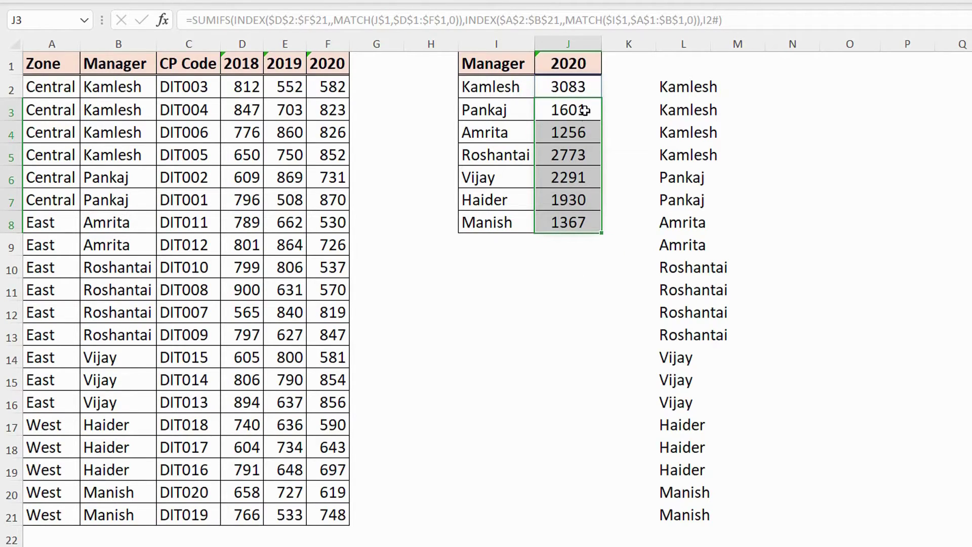
click(581, 91)
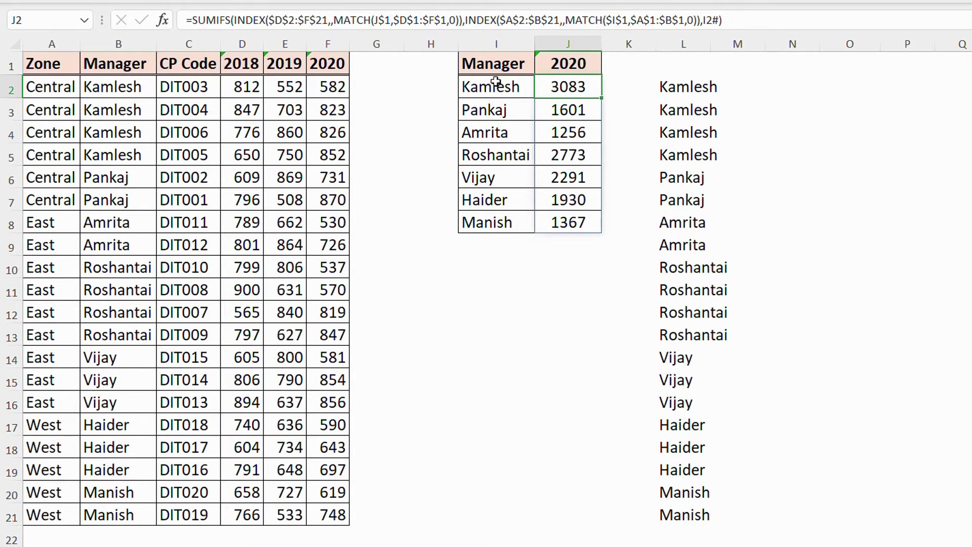
Step: Test the dynamic totals by setting the category header in I1 to Zone and check the spilled results in column J
click(495, 59)
click(541, 66)
click(516, 82)
drag(576, 97, 574, 143)
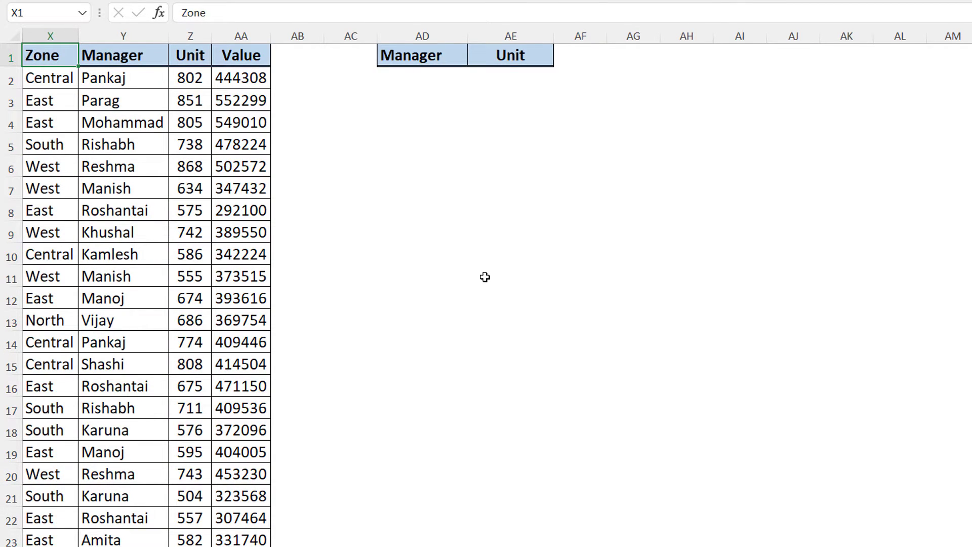
Step: Set the category header in AD1 of the second summary table to Zone
click(449, 51)
click(473, 58)
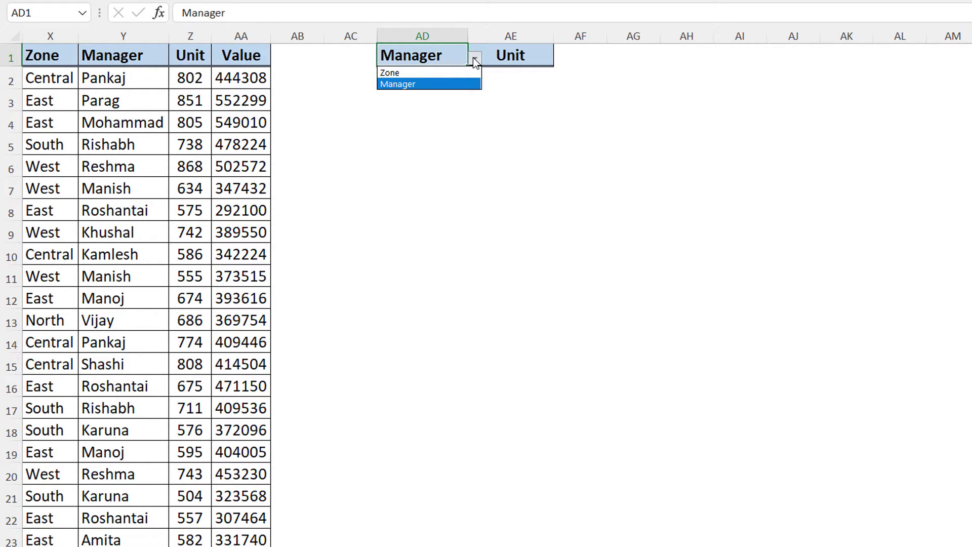
click(472, 72)
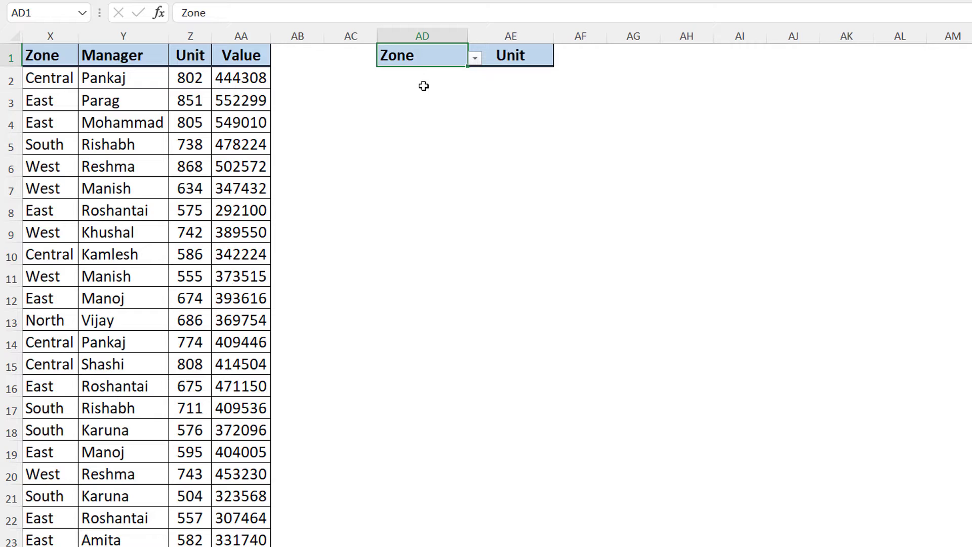
Step: Start a UNIQUE formula in AD2 with a nested FILTER whose array is the absolute range $X$2:$Y$69
click(424, 87)
text(=)
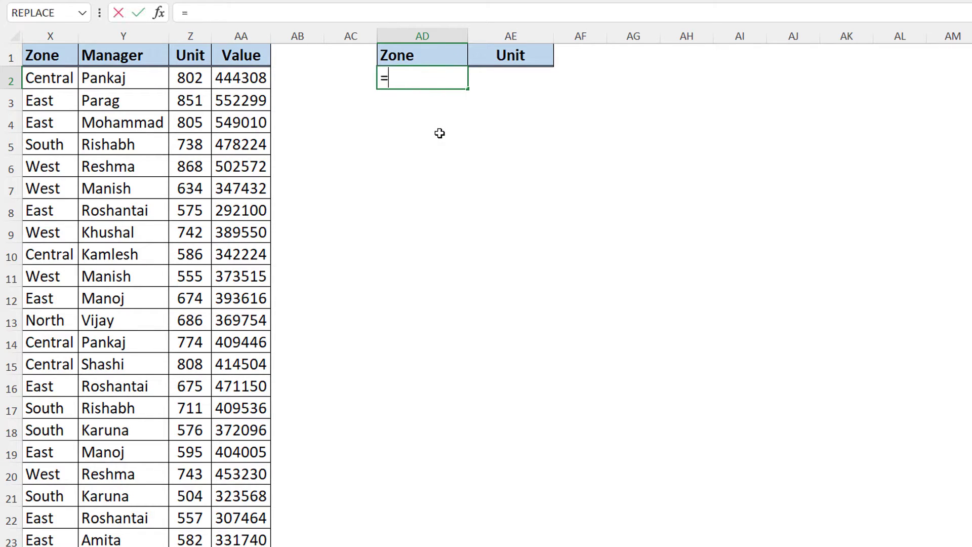
text(uniq)
key(Tab)
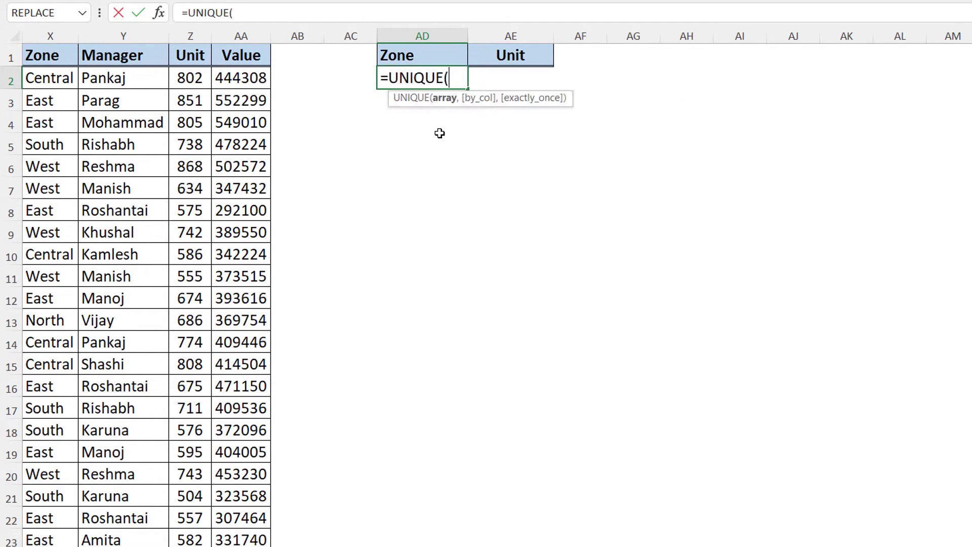
text(fil)
key(Tab)
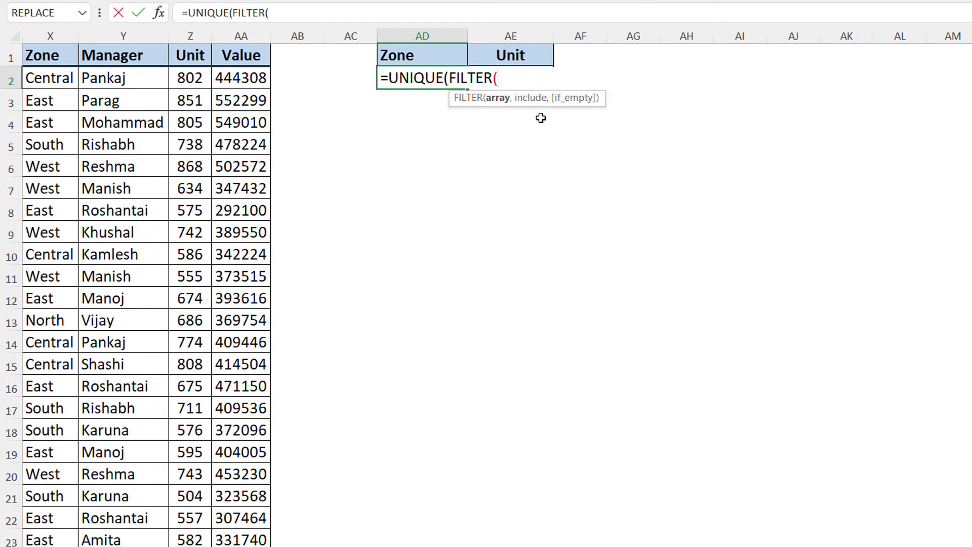
click(56, 78)
key(shift+Right)
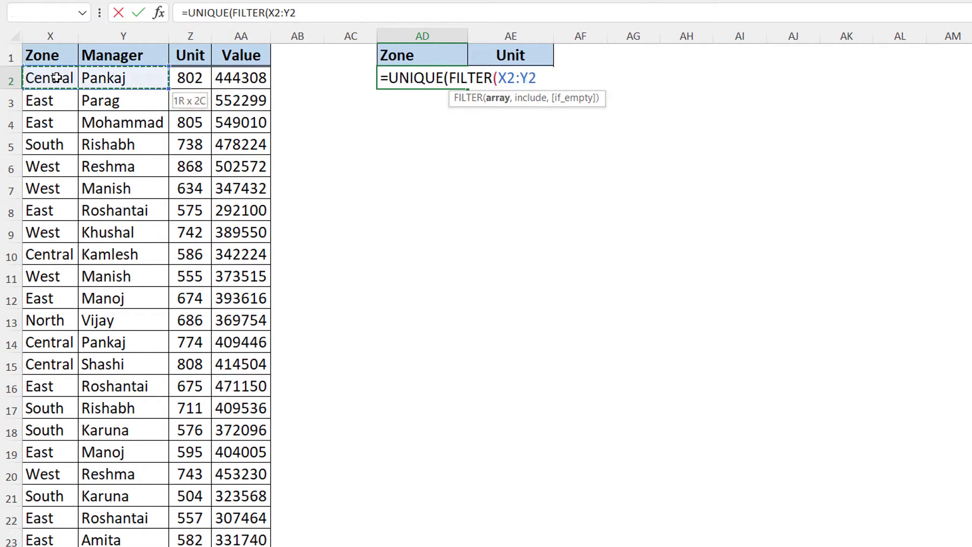
key(ctrl+shift+Down)
key(ctrl+BackSpace)
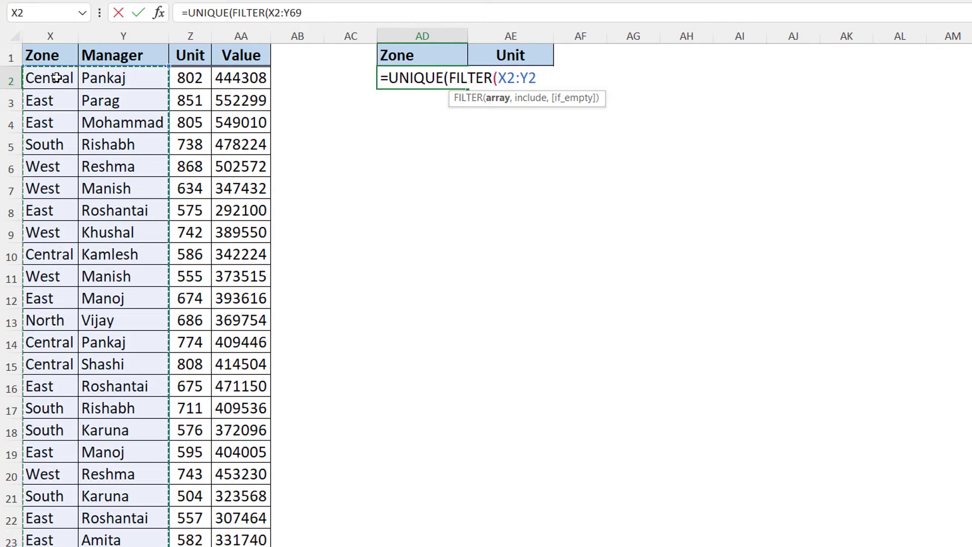
key(F4)
text(,)
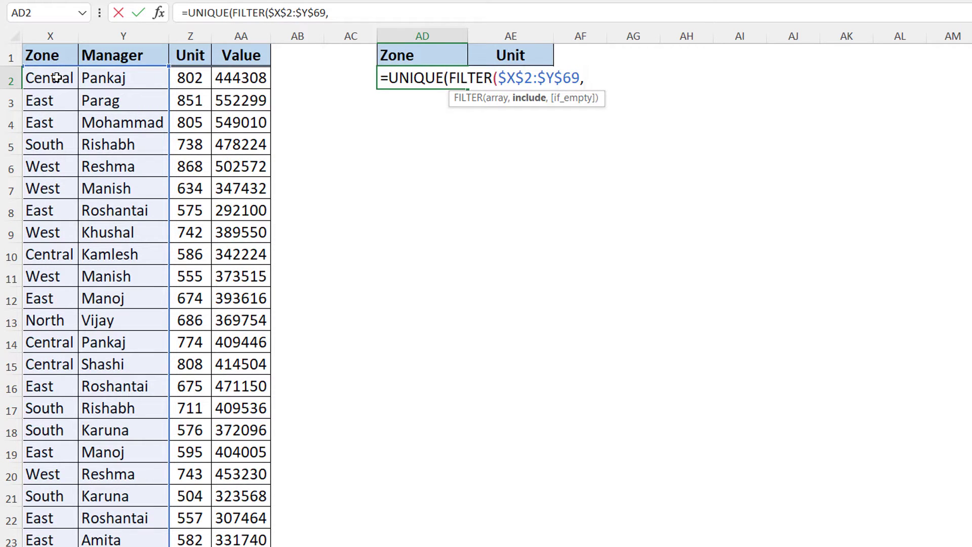
Step: Complete the AD2 FILTER with the include condition $X$1:$Y$1=$AD$1 and apply the formula
drag(58, 56, 130, 61)
key(F4)
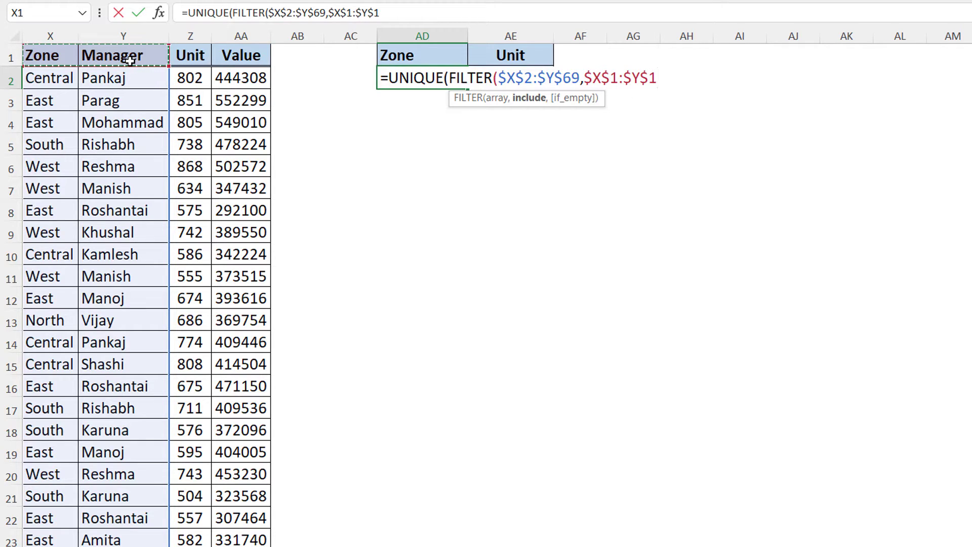
text(=)
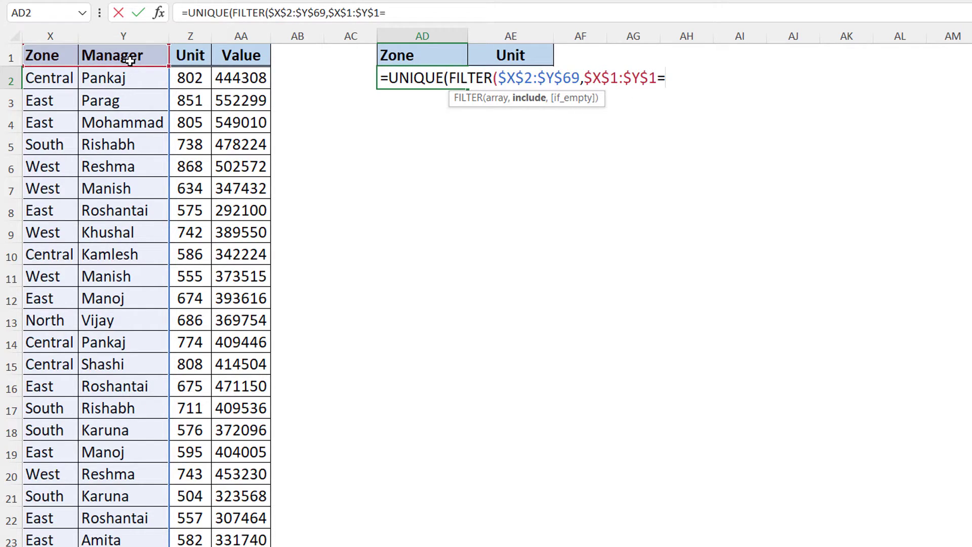
click(418, 50)
key(F4)
text()))
key(Return)
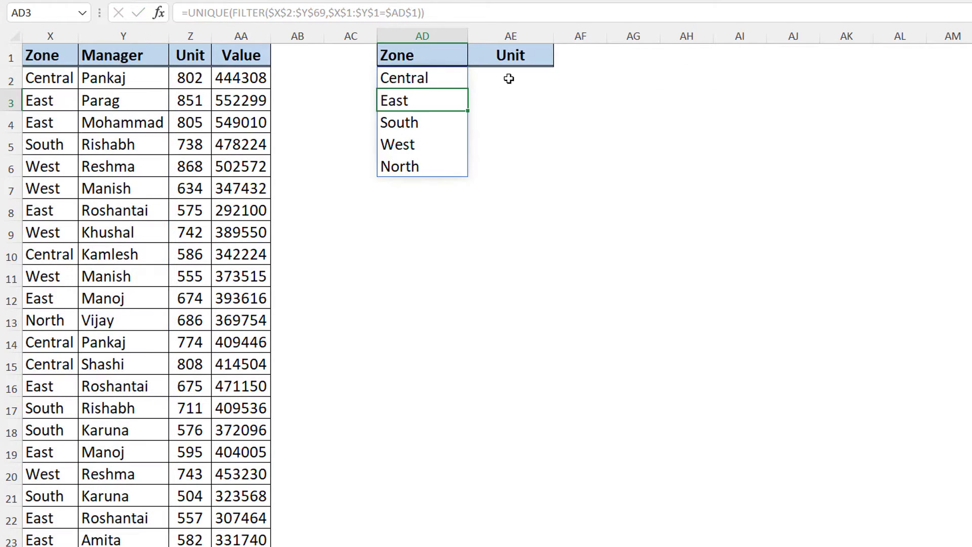
Step: Choose Unit as the value header in AE1 of the second summary table
click(509, 79)
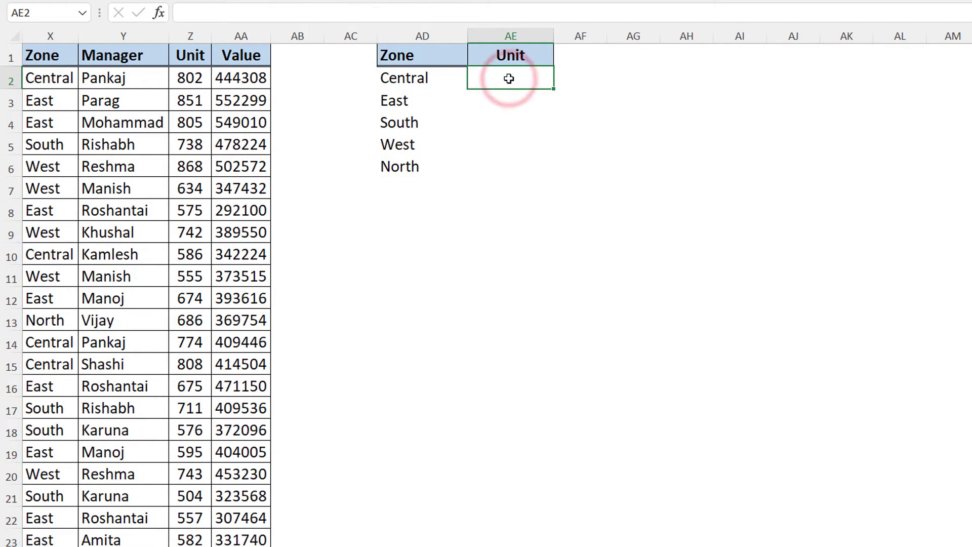
click(545, 59)
click(561, 57)
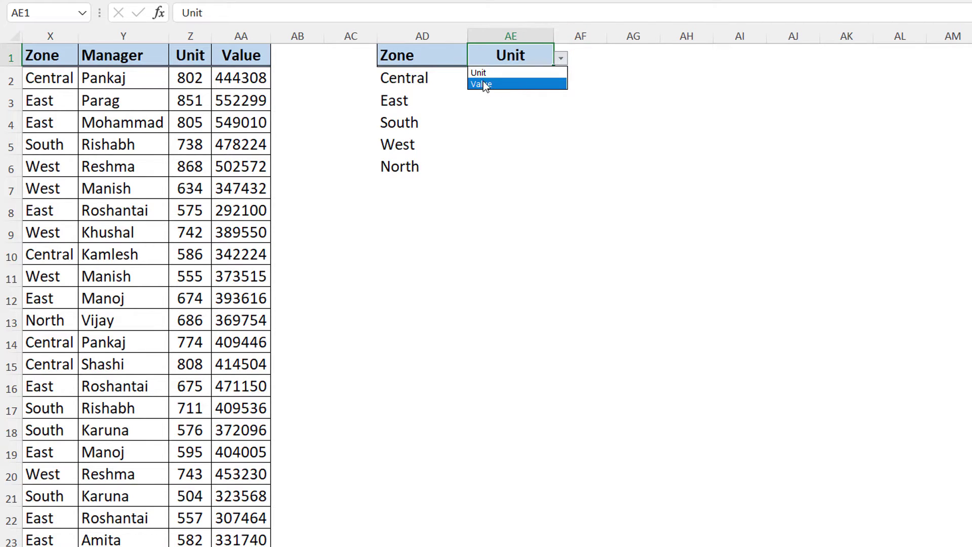
click(499, 73)
Step: Start a SUMIFS formula in AE2 whose sum range is an INDEX over the absolute range $Z$2:$AA$69
click(499, 77)
text(=sumifs)
key(Tab)
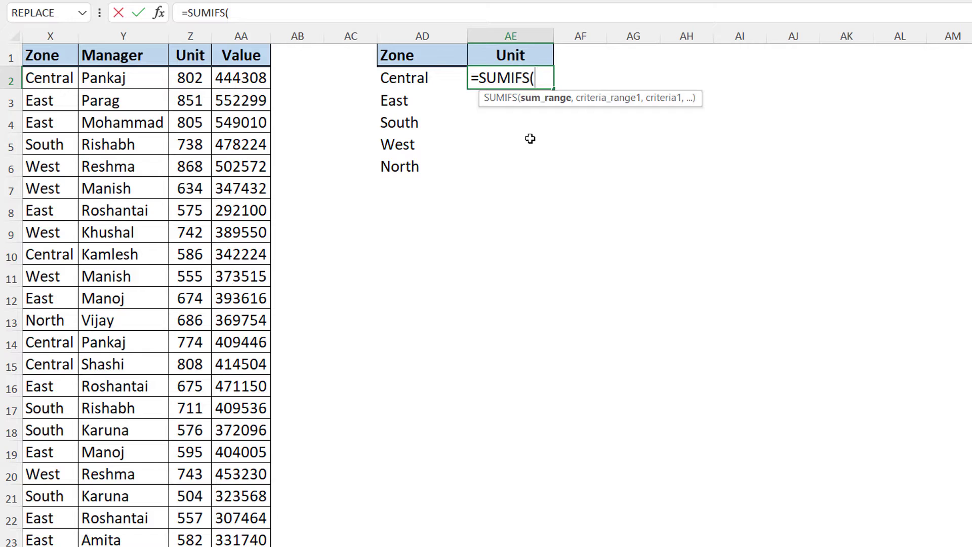
text(index)
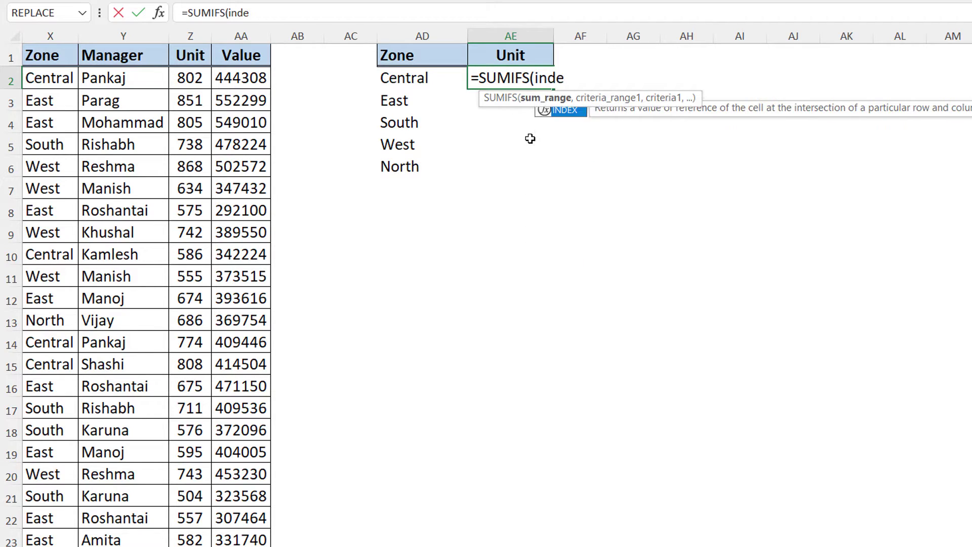
key(Tab)
click(189, 77)
key(ctrl+shift+Down)
key(F4)
text(,)
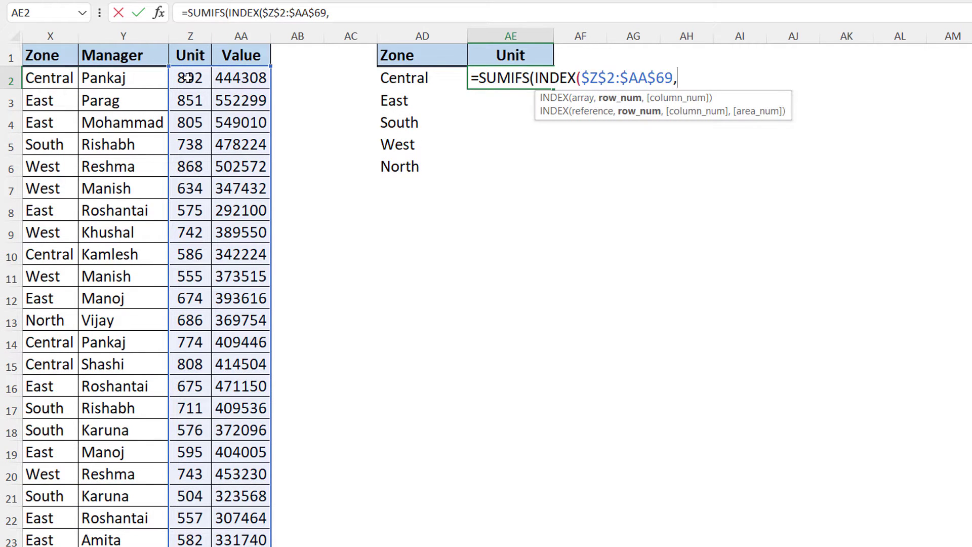
Step: Leave the INDEX row number blank and set its column number to an exact MATCH of $AE$1 in $Z$1:$AA$1
text(,match()
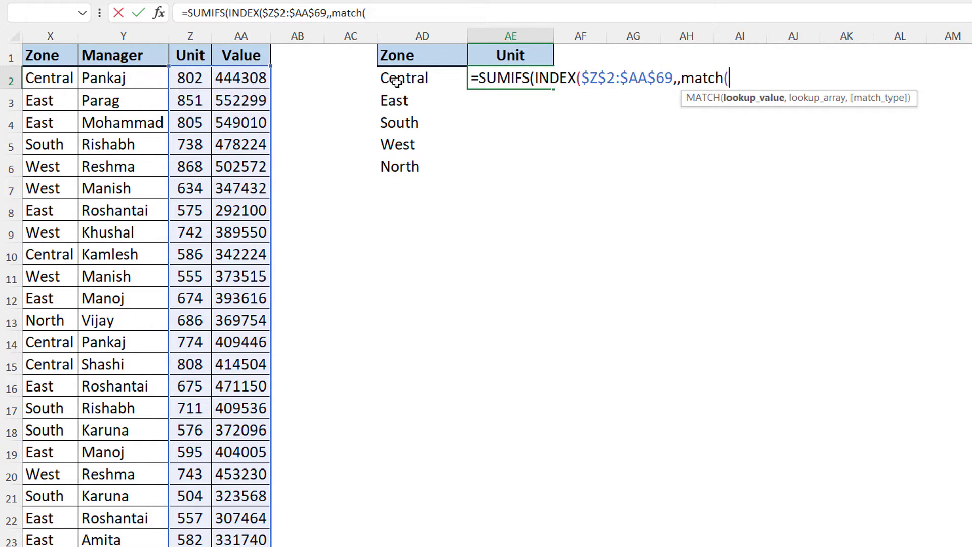
click(502, 50)
key(F4)
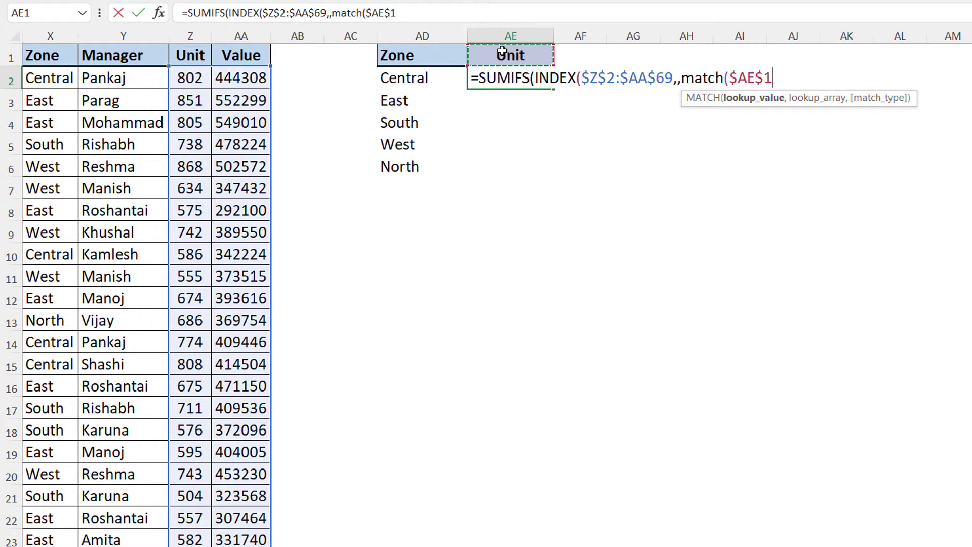
text(,)
drag(186, 53, 240, 54)
key(F4)
text(,0)
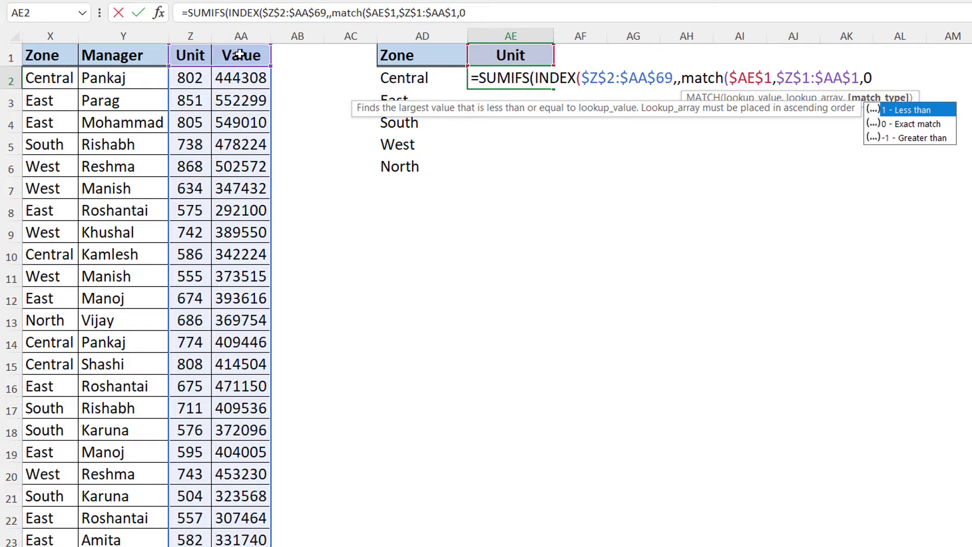
text()))
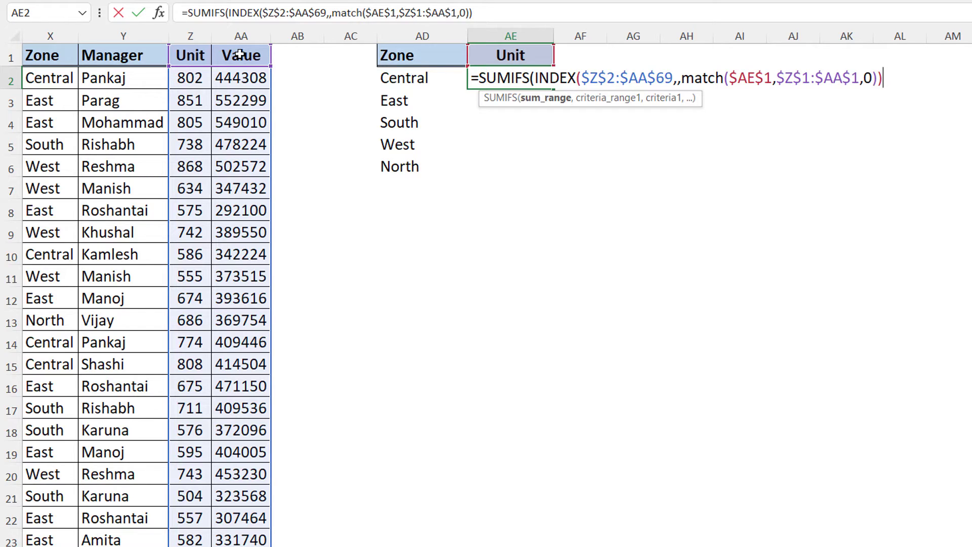
Step: Add a second INDEX over $X$2:$Y$69 as the SUMIFS criteria range, with its row number left blank
text(,)
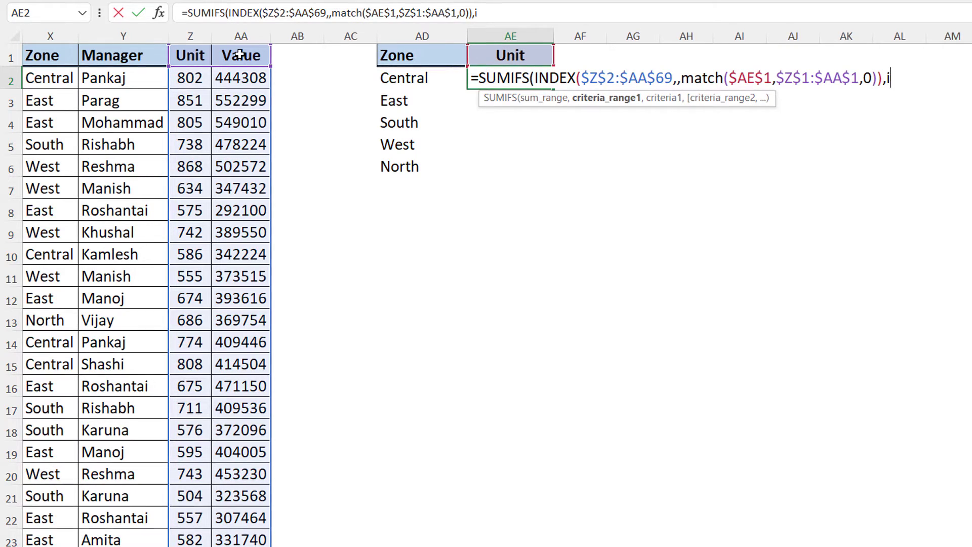
text(INDEX()
click(58, 78)
key(shift+Right)
key(ctrl+shift+Down)
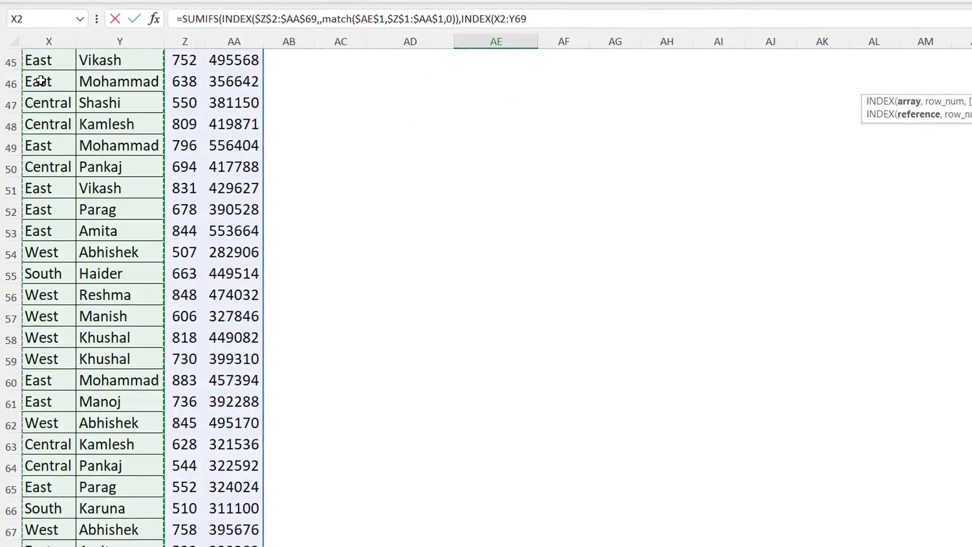
scroll(41, 81, up, 15)
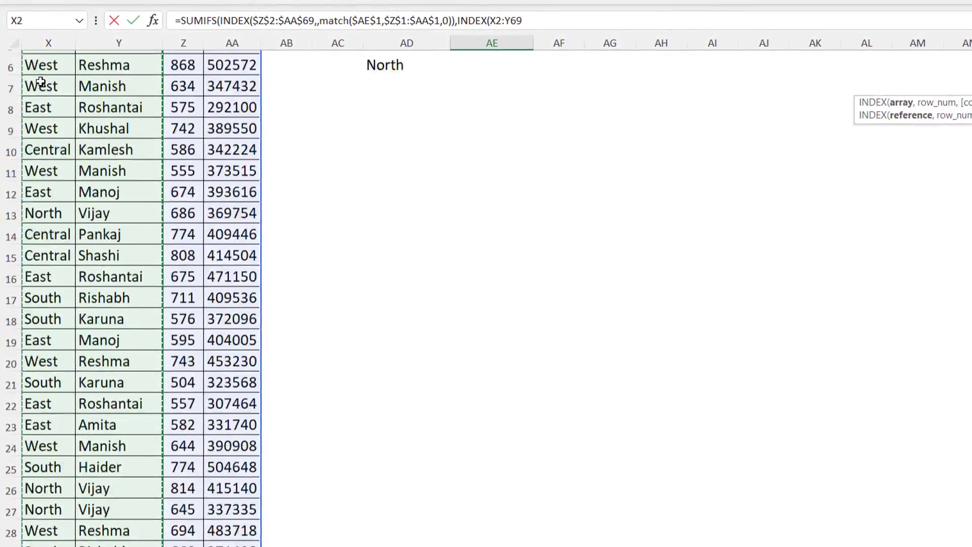
key(F4)
text(,)
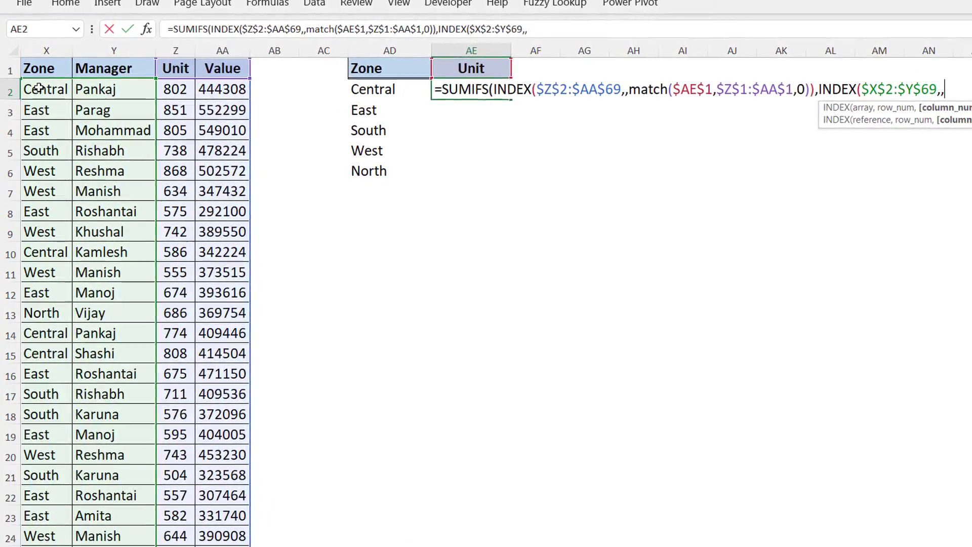
text(,)
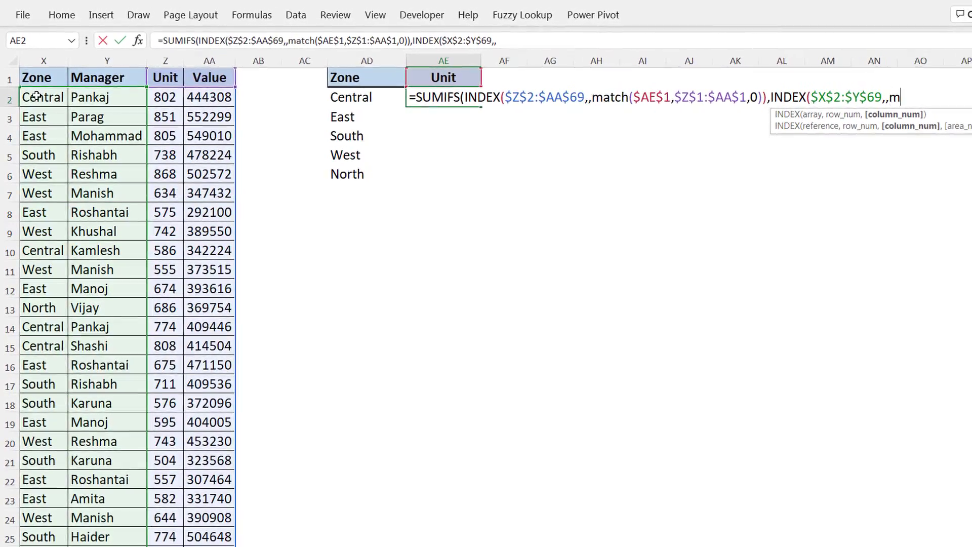
Step: Set the criteria range INDEX's column number to an exact MATCH of $AD$1 in $X$1:$Y$1
text(match)
key(Tab)
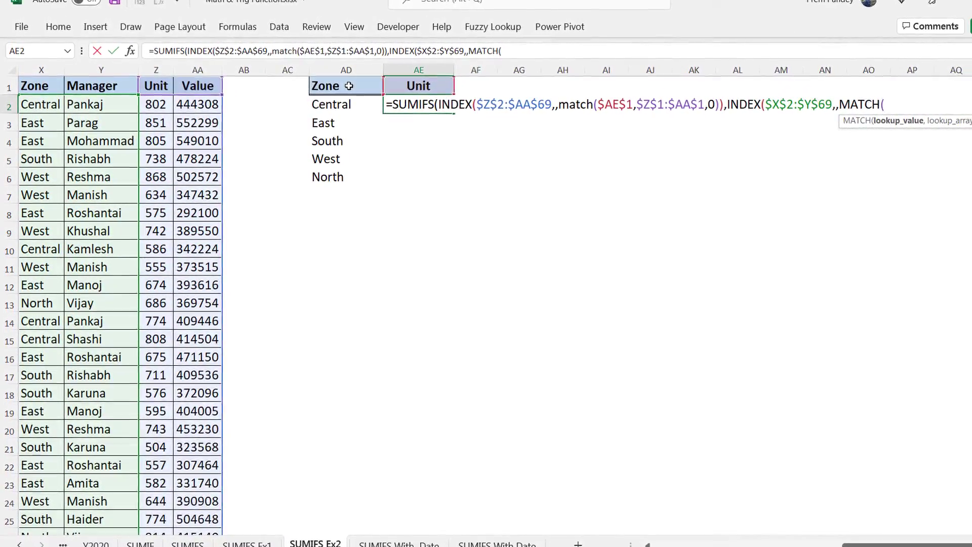
click(353, 84)
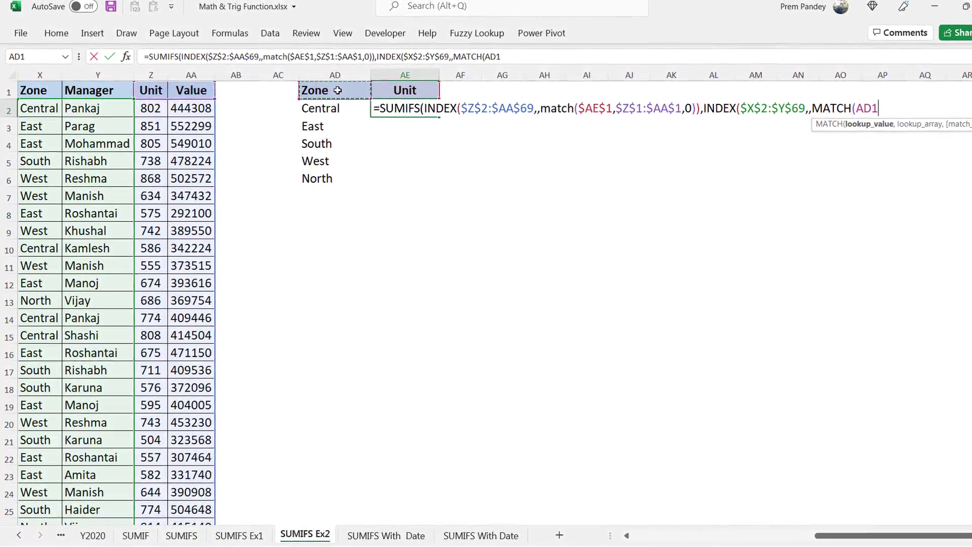
key(F4)
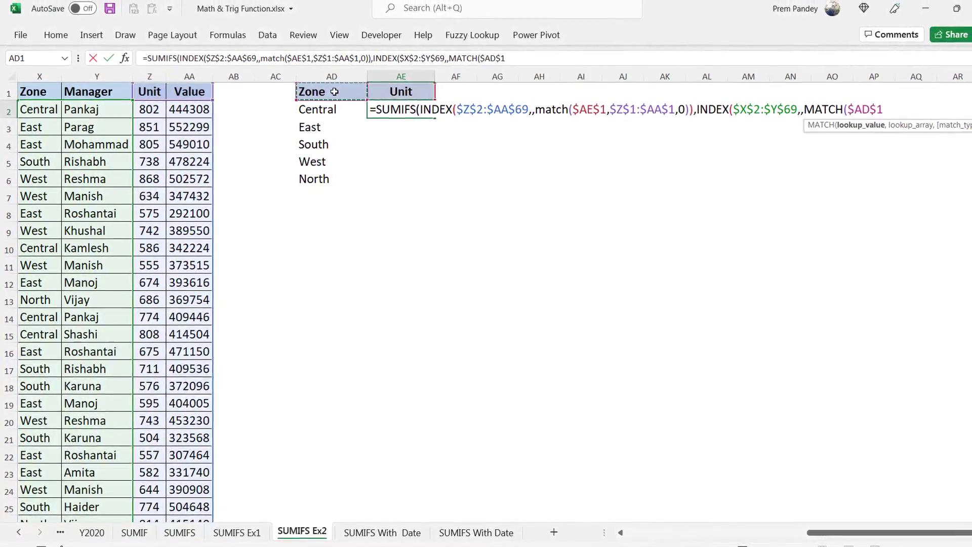
text(,)
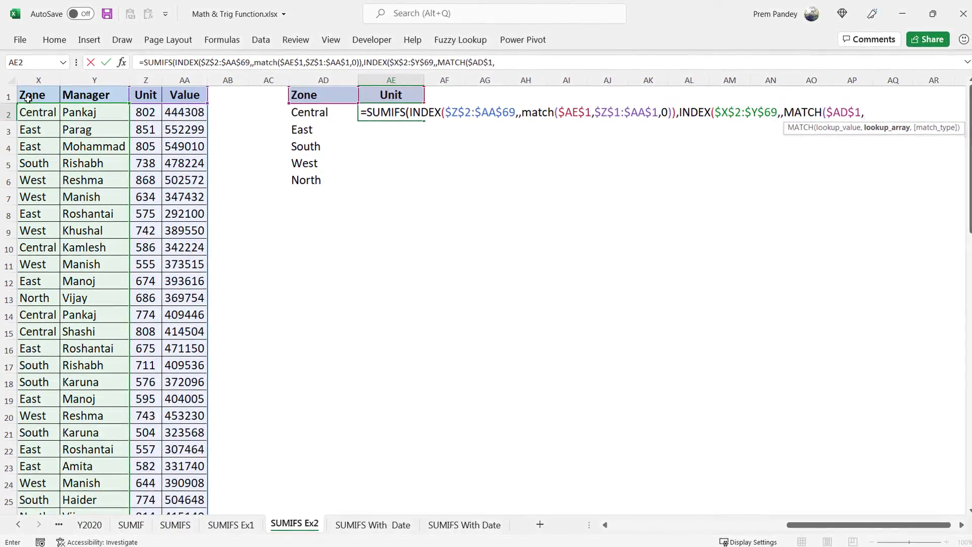
drag(31, 94, 81, 94)
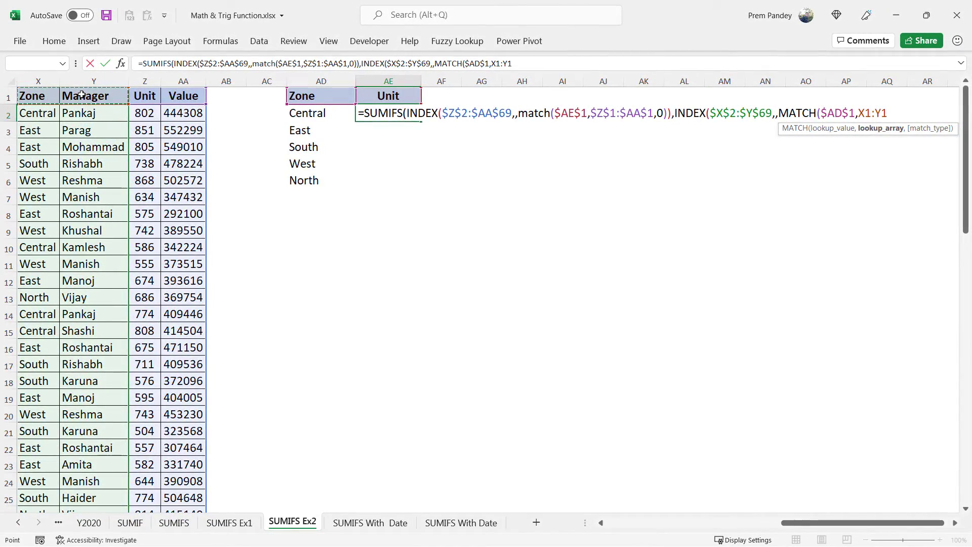
key(F4)
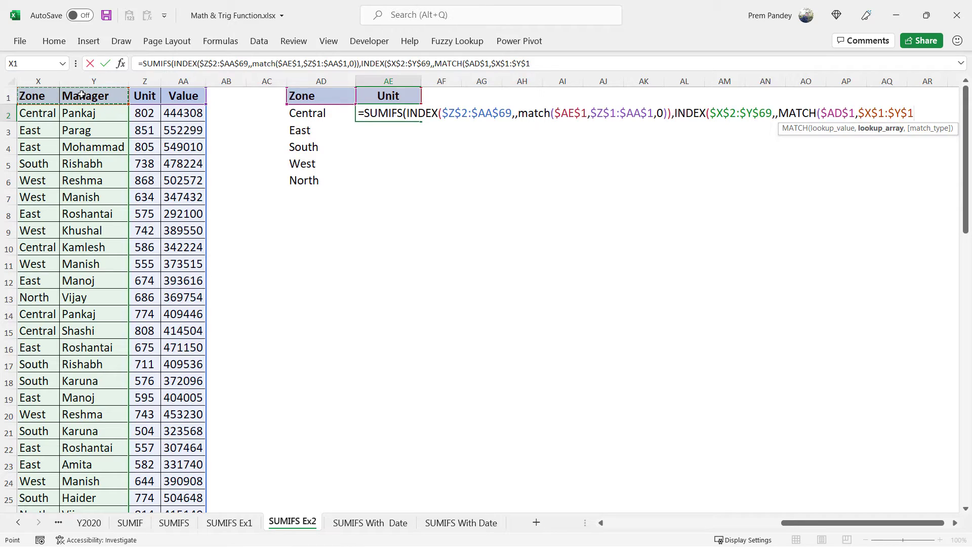
text(,0)
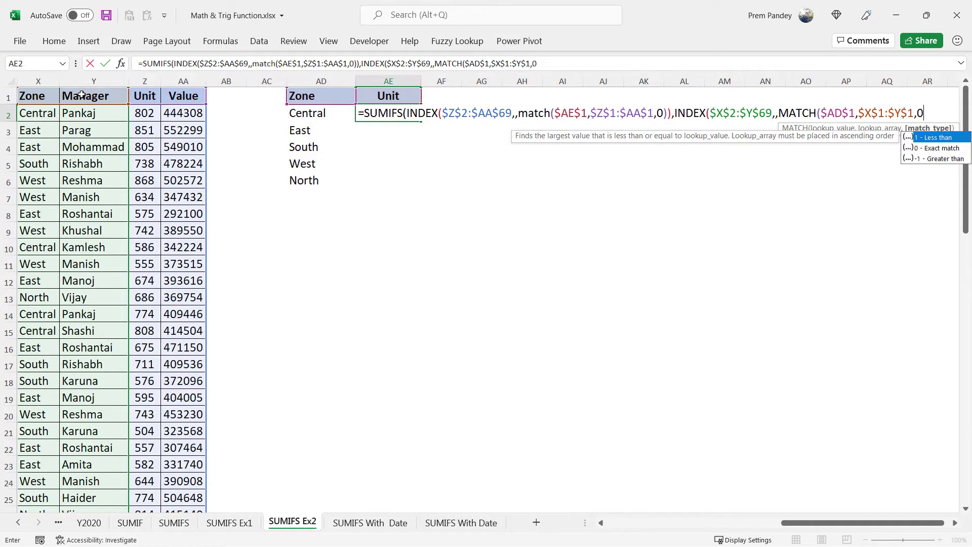
text()))
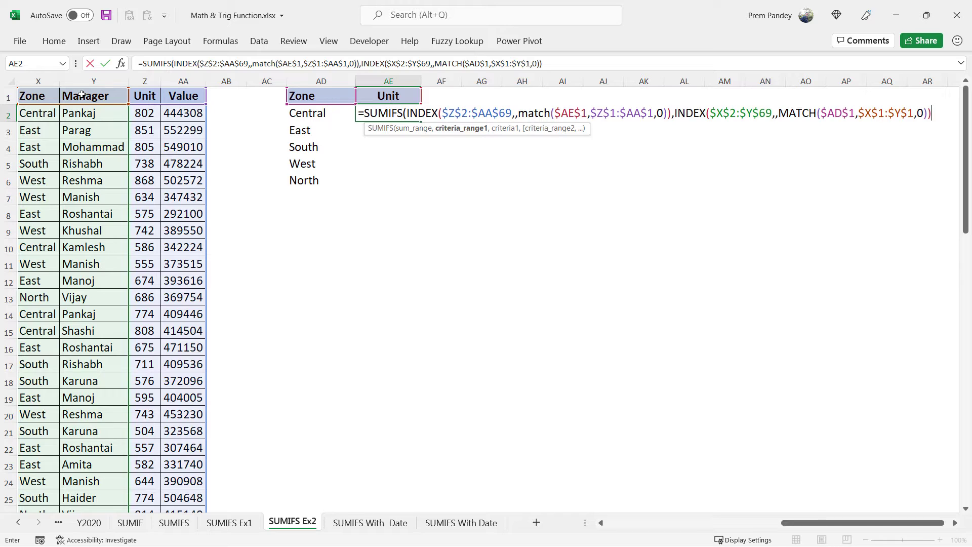
Step: Set the SUMIFS criteria to AD2, apply the formula, and fill it down from AE2 to AE6
text(,)
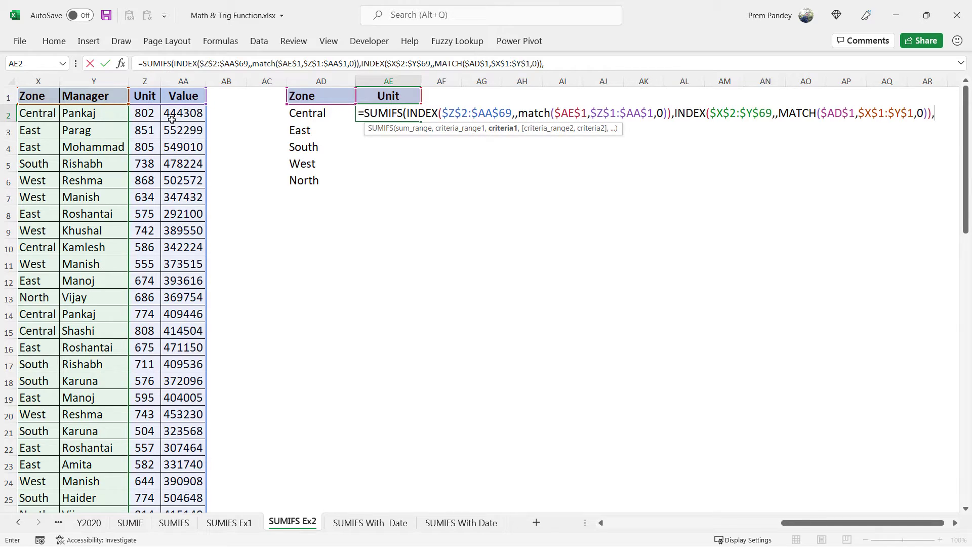
click(307, 115)
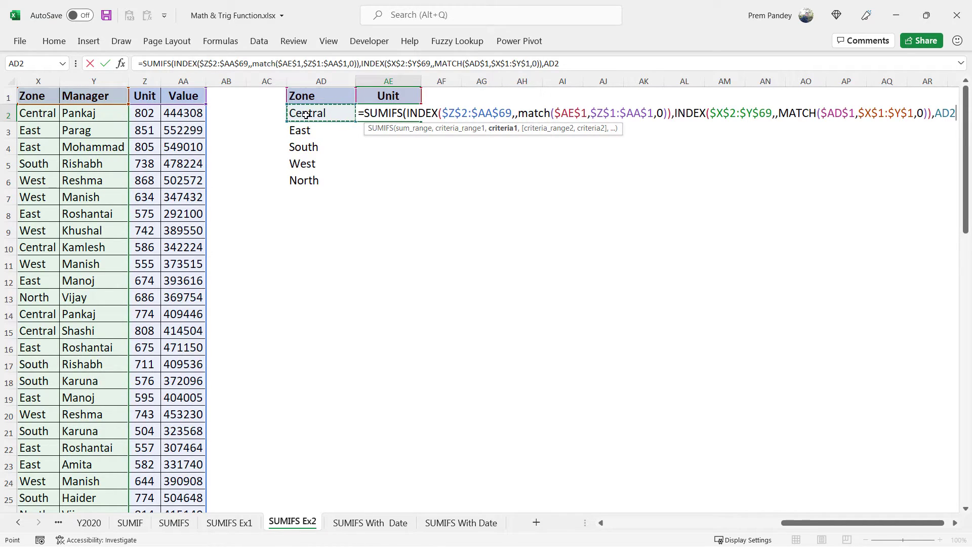
text())
key(Return)
click(403, 113)
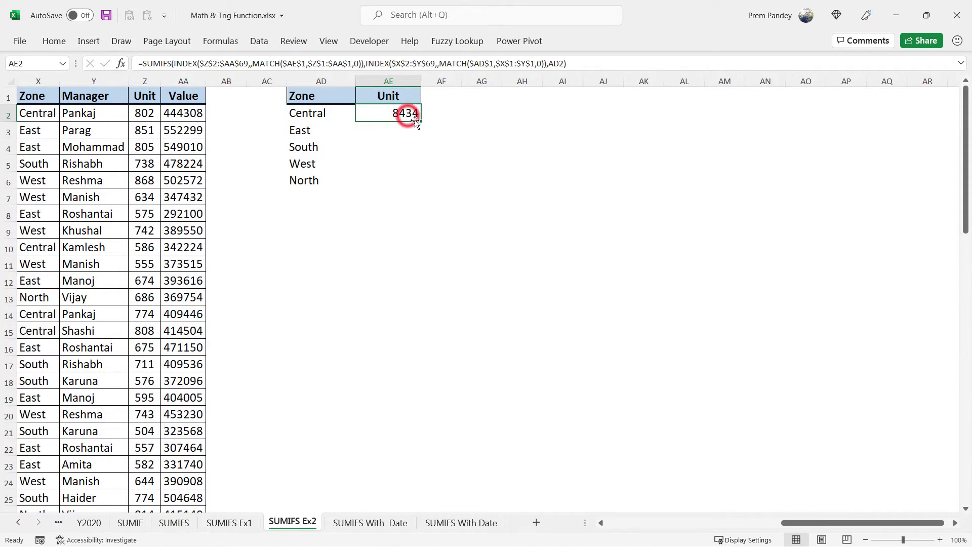
double_click(420, 121)
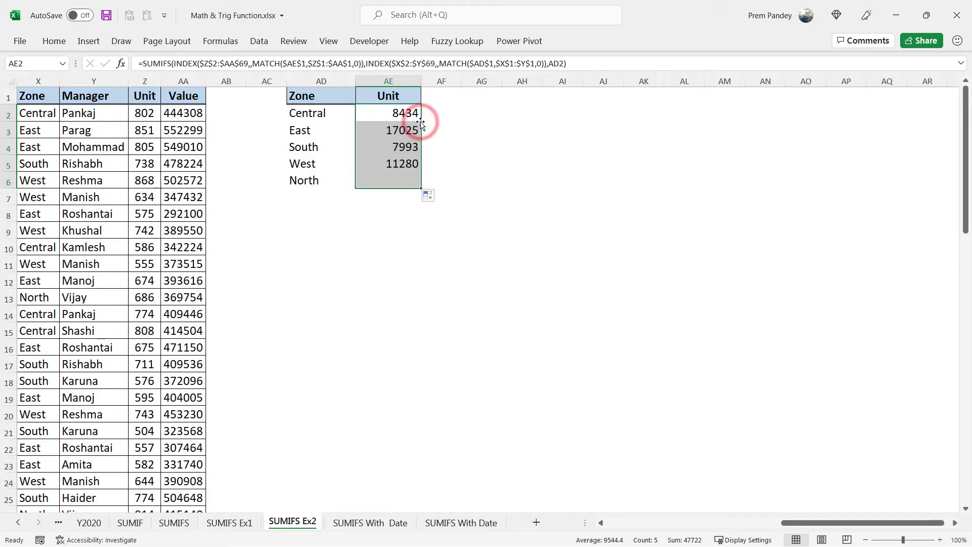
Step: Set the summary table's headers to Value in AE1 and Manager in AD1
click(397, 96)
click(426, 98)
click(399, 116)
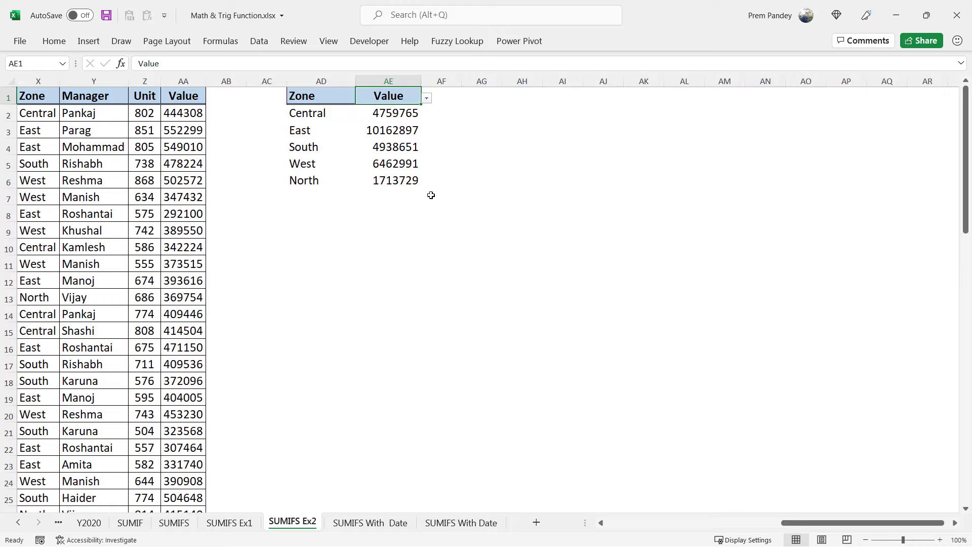
click(324, 96)
click(361, 97)
click(326, 118)
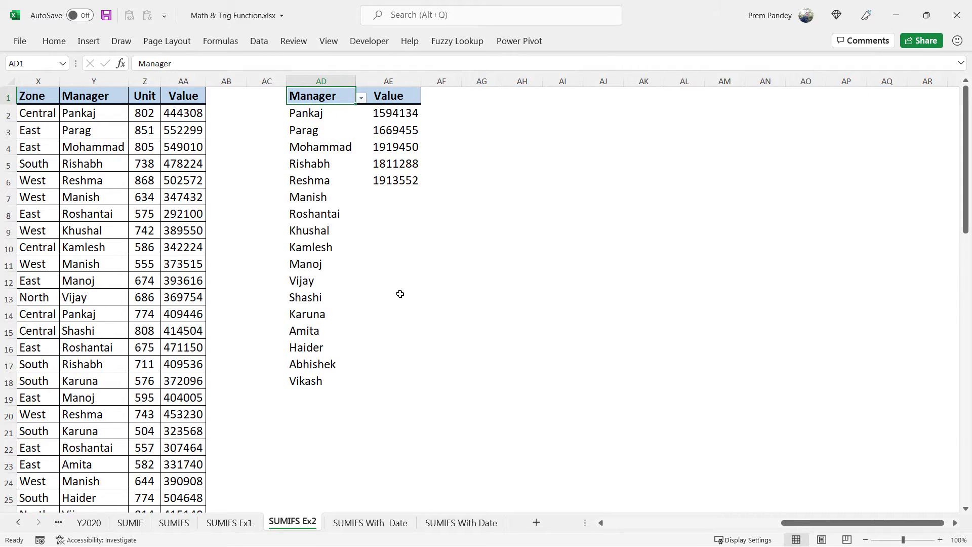
Step: Extend the SUMIFS formula down to AE18 for all managers and switch the AE1 header to Unit
click(405, 181)
double_click(413, 195)
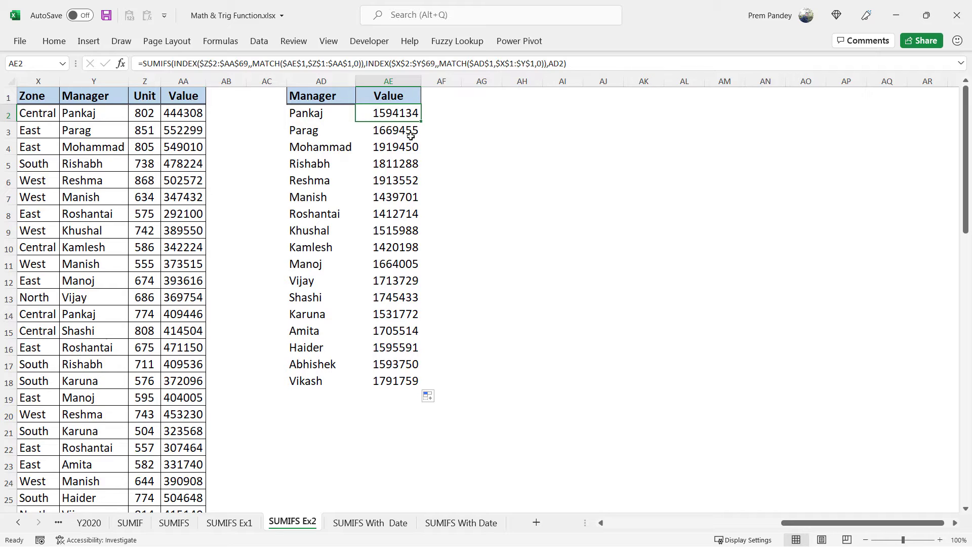
click(405, 96)
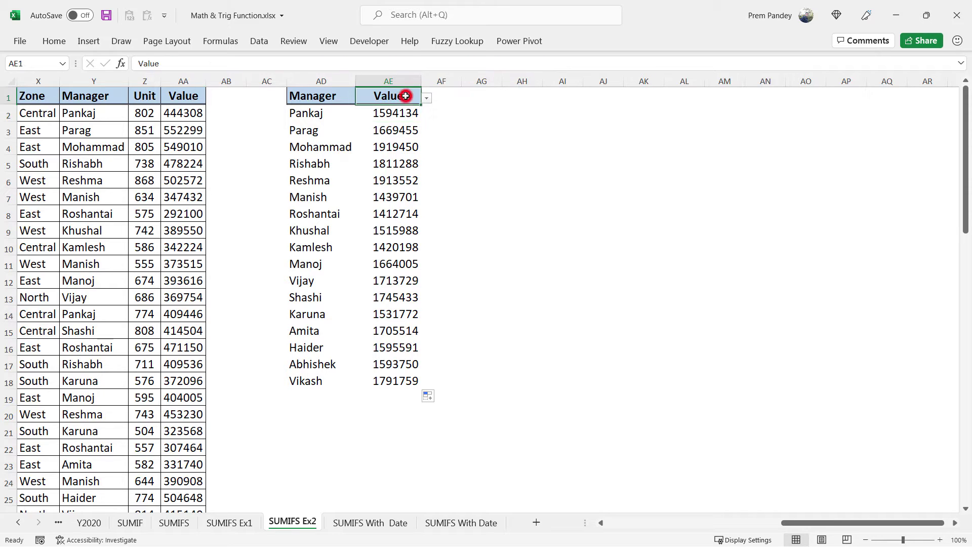
click(427, 98)
click(409, 110)
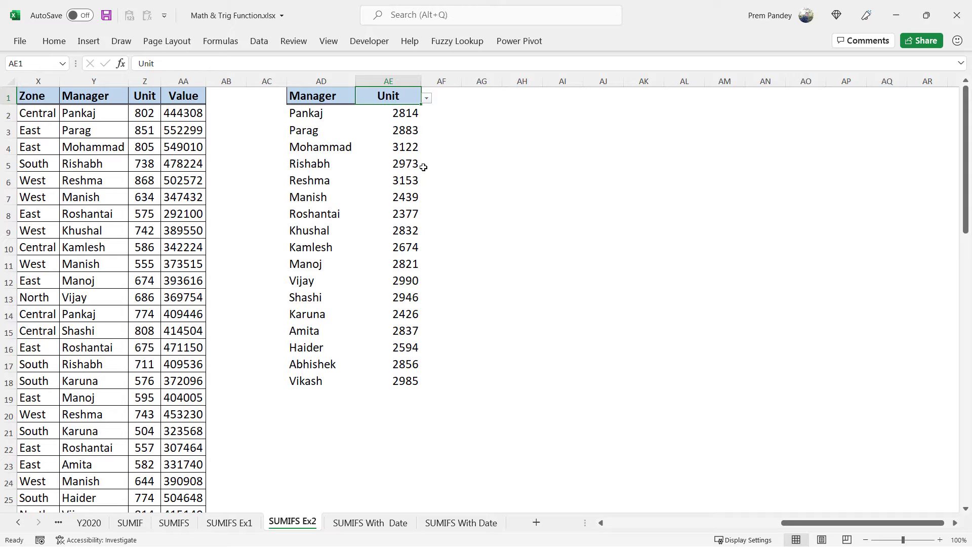
Step: Enter =IF($AE$1="Unit",1,100000) in AG2 as the divisor for the totals
click(481, 113)
text(=i)
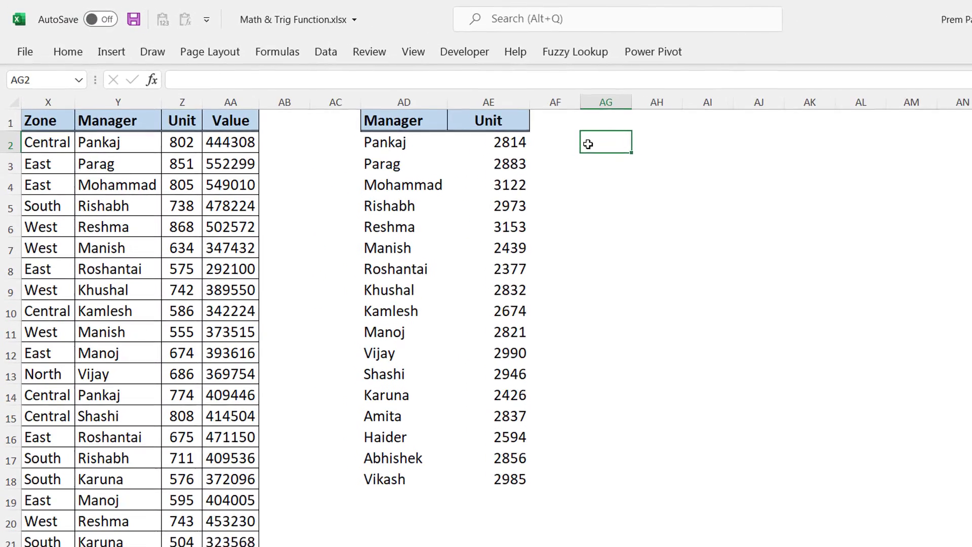
key(Tab)
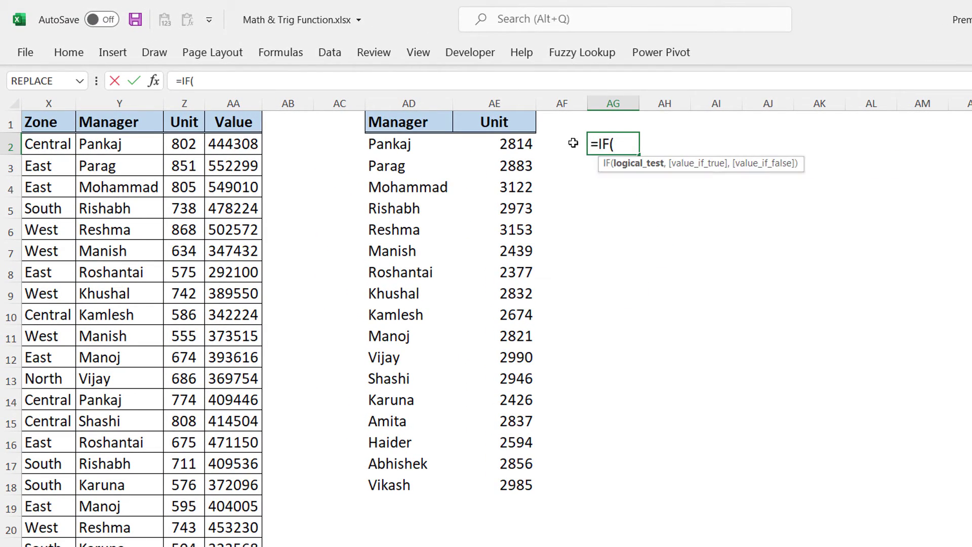
click(495, 121)
key(F4)
text(="Uni)
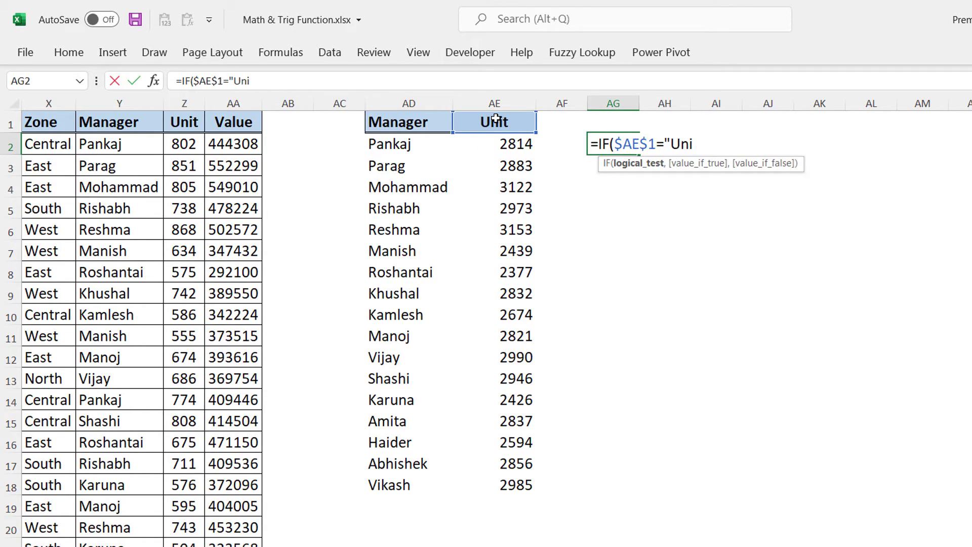
text(t",1,100000))
key(Return)
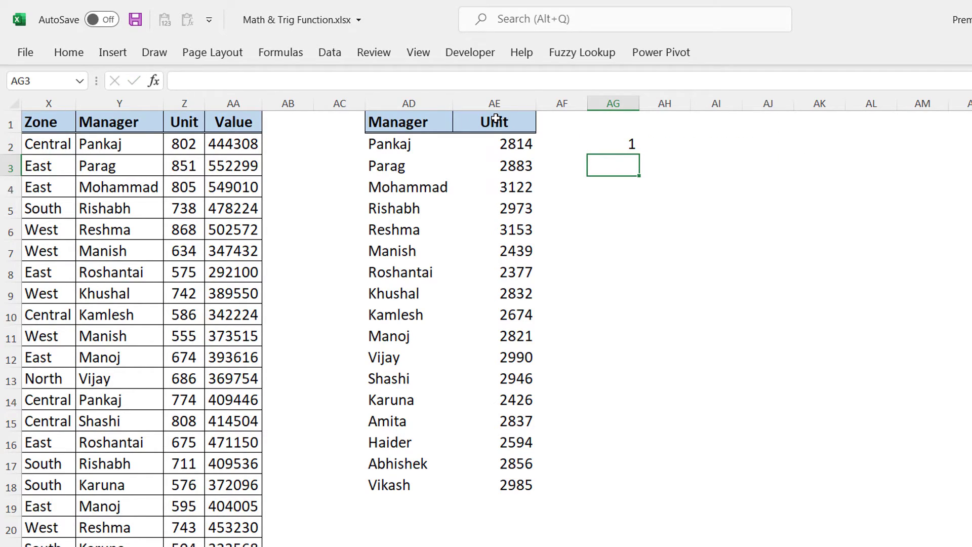
Step: Switch the AE1 header to Value and autofit column AG to its contents
click(495, 119)
click(544, 126)
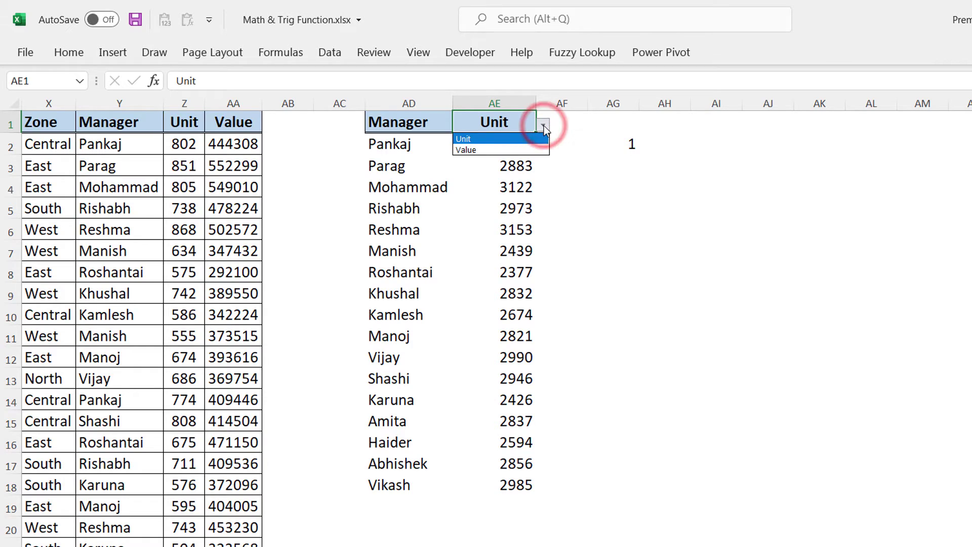
click(468, 150)
double_click(633, 107)
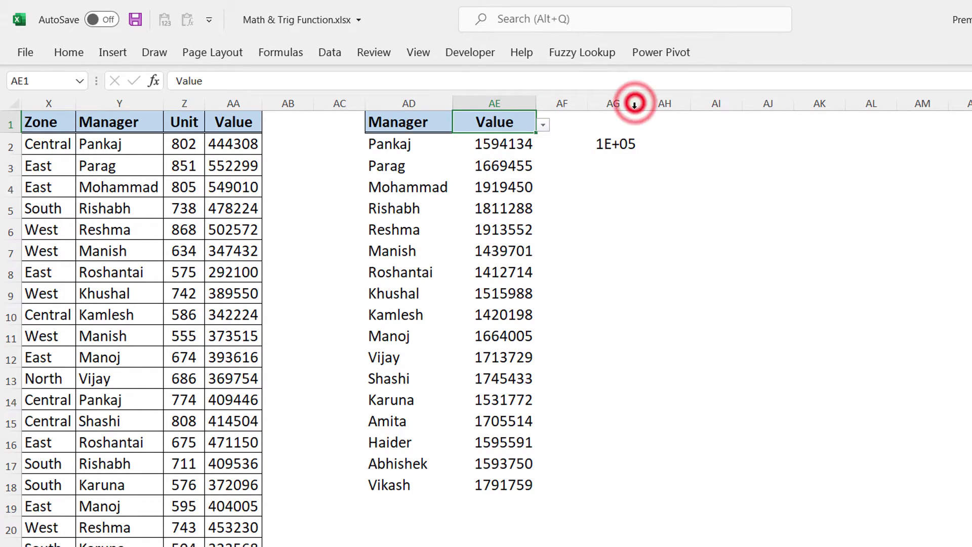
Step: Copy the IF expression from AG2 without its equals sign, leaving the cell's formula unchanged
double_click(623, 144)
drag(588, 146, 790, 146)
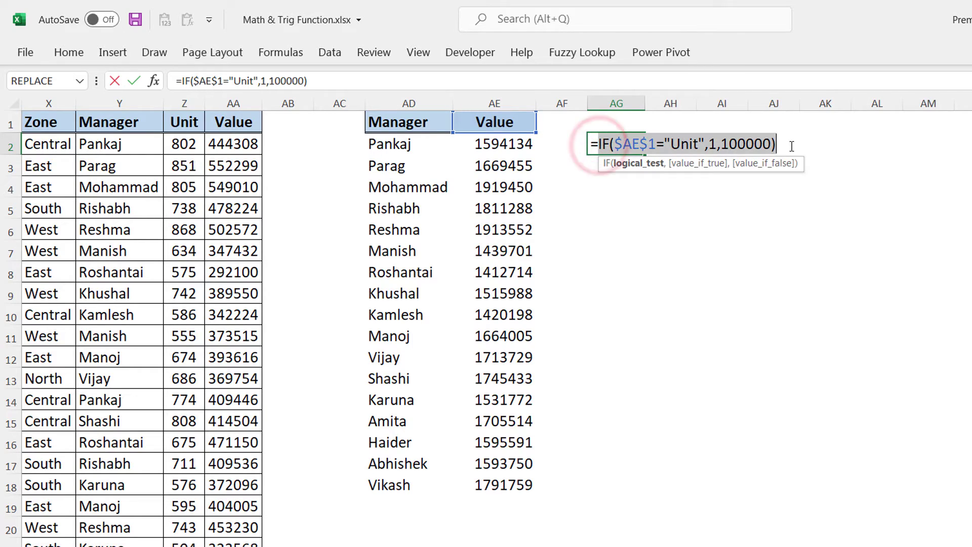
right_click(623, 146)
click(645, 180)
key(Escape)
Step: Divide the SUMIFS in AE2 by the copied IF($AE$1="Unit",1,100000) expression and fill the formula down to AE18
click(517, 144)
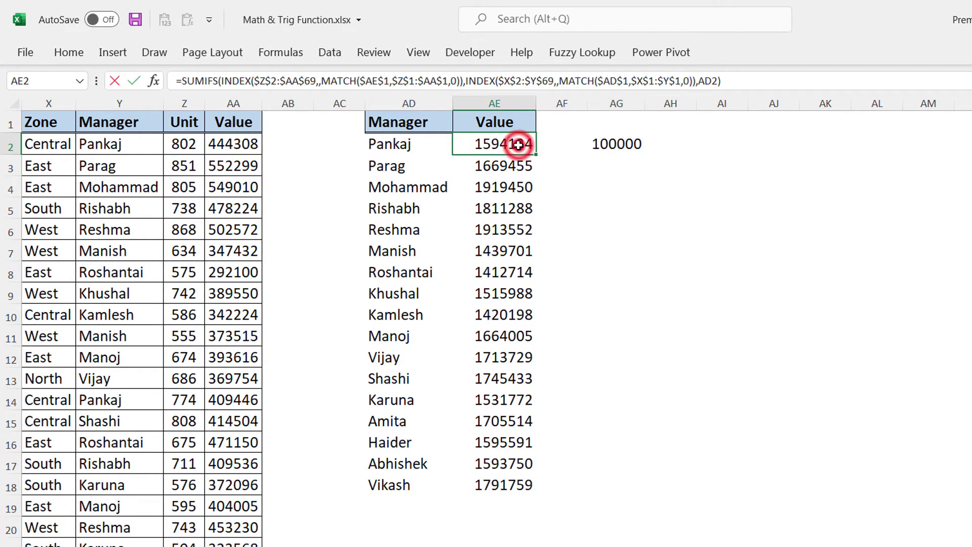
double_click(516, 143)
click(517, 166)
text(/)
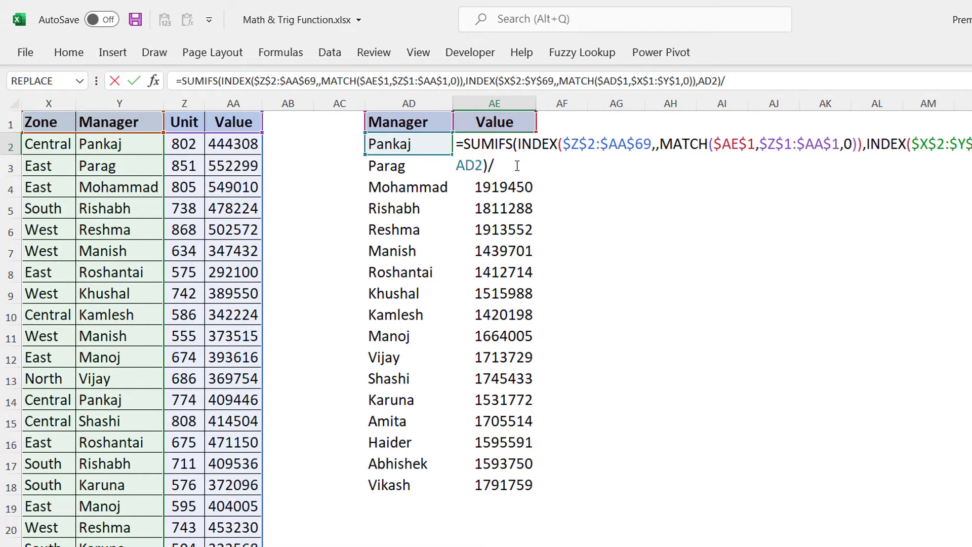
key(ctrl+v)
key(Return)
key(Up)
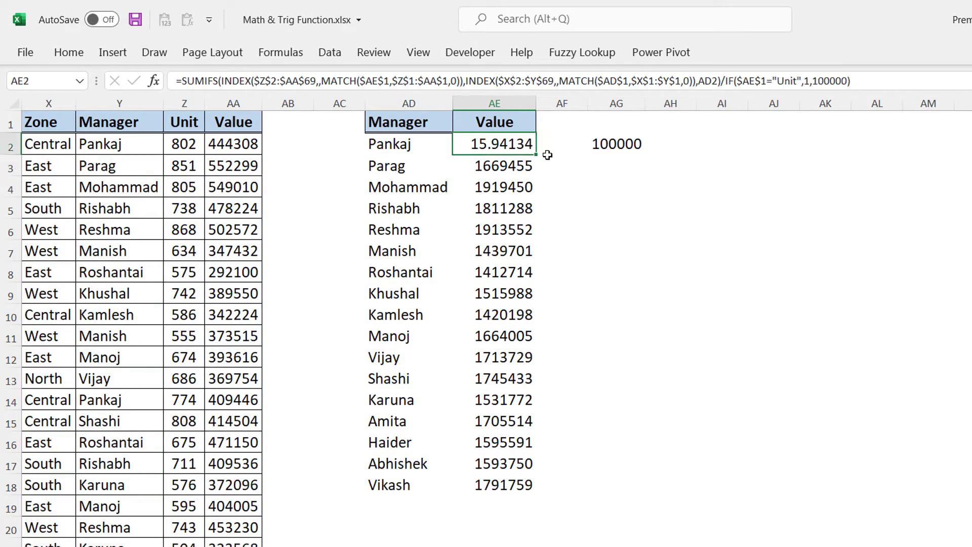
double_click(536, 154)
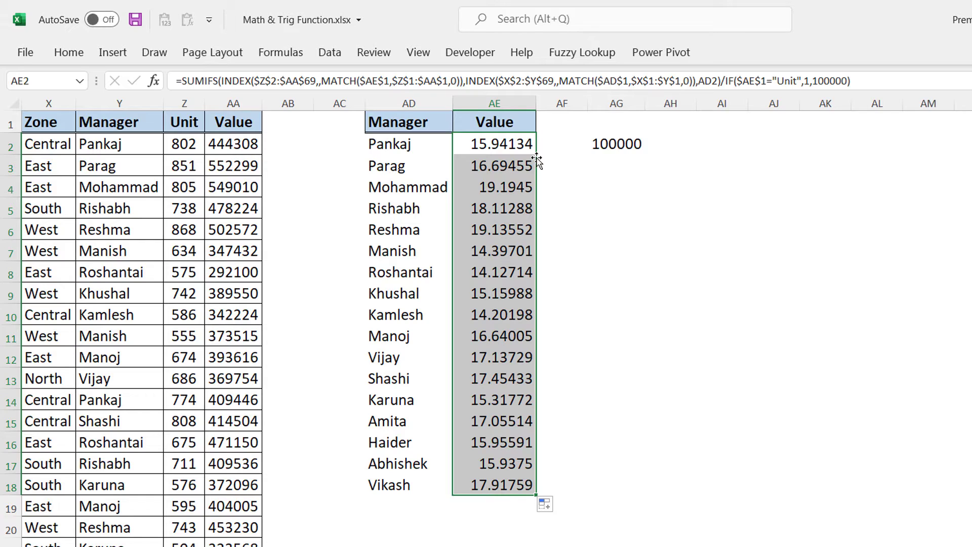
Step: Create a formula-based conditional formatting rule for AE2:AE18 with the condition =$AE$1="Value"
click(67, 54)
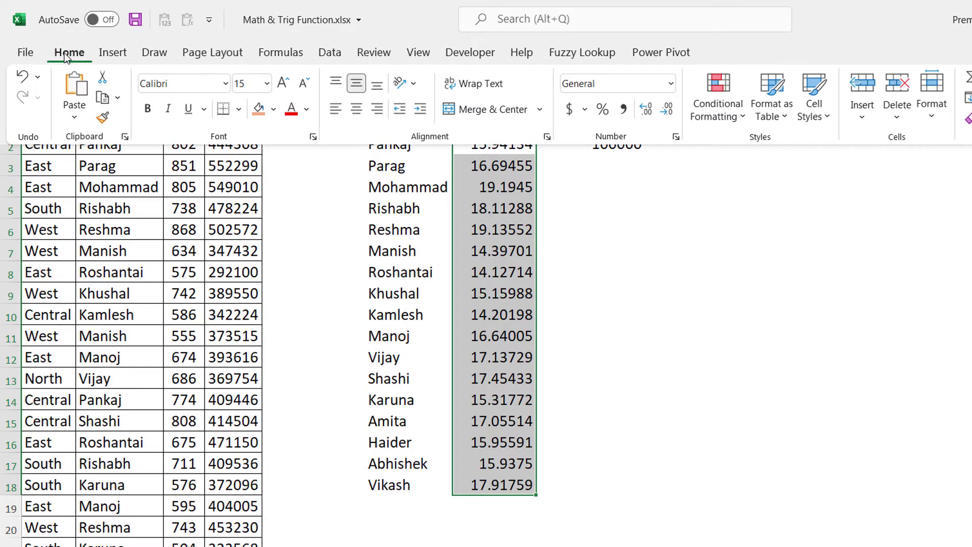
click(710, 117)
click(739, 383)
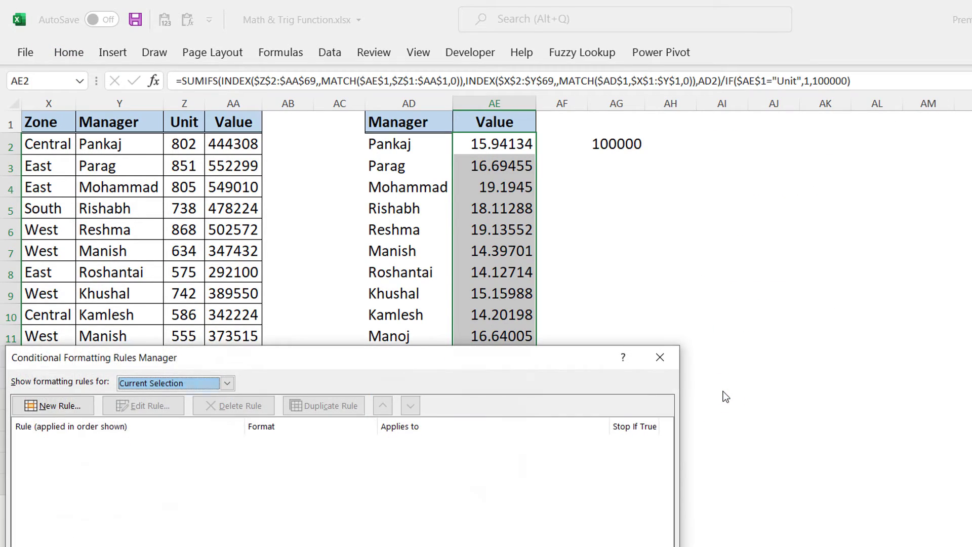
click(81, 403)
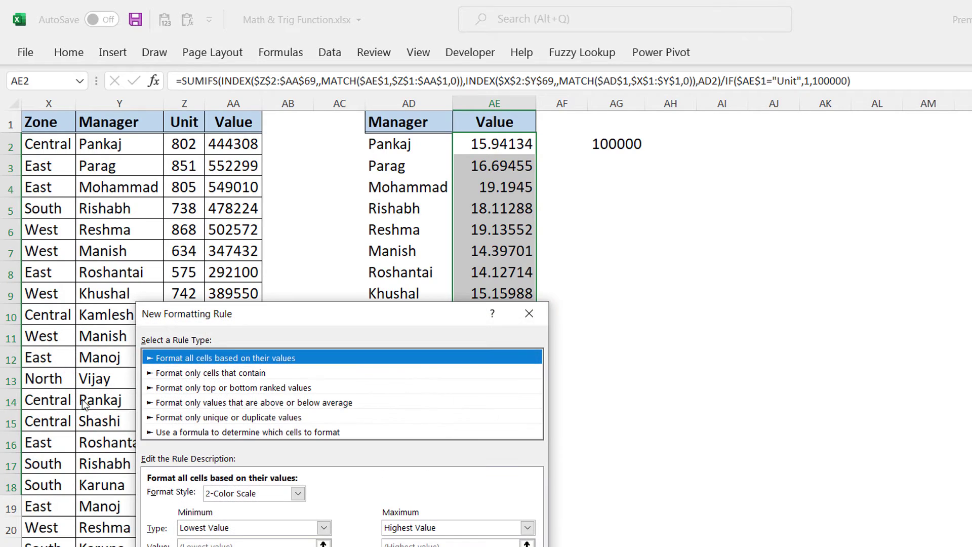
click(241, 436)
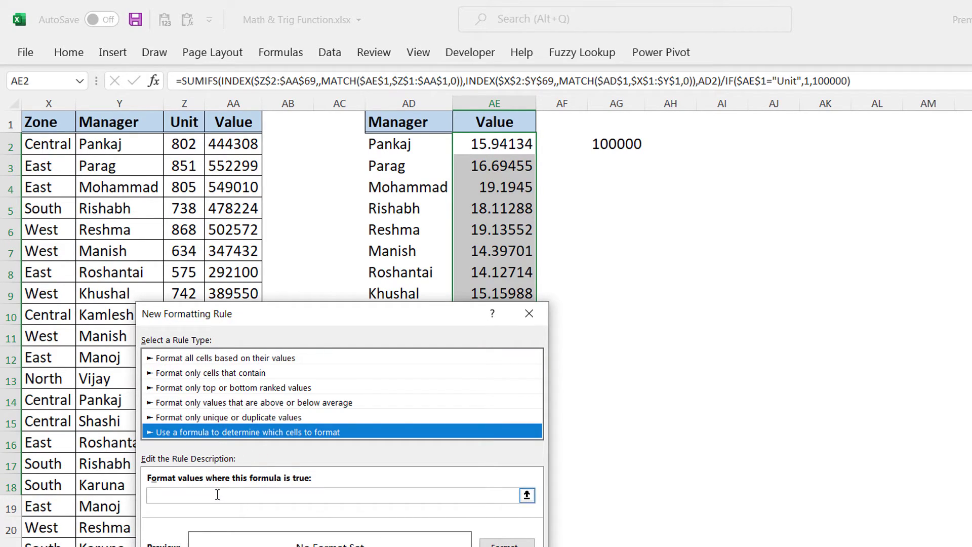
click(239, 491)
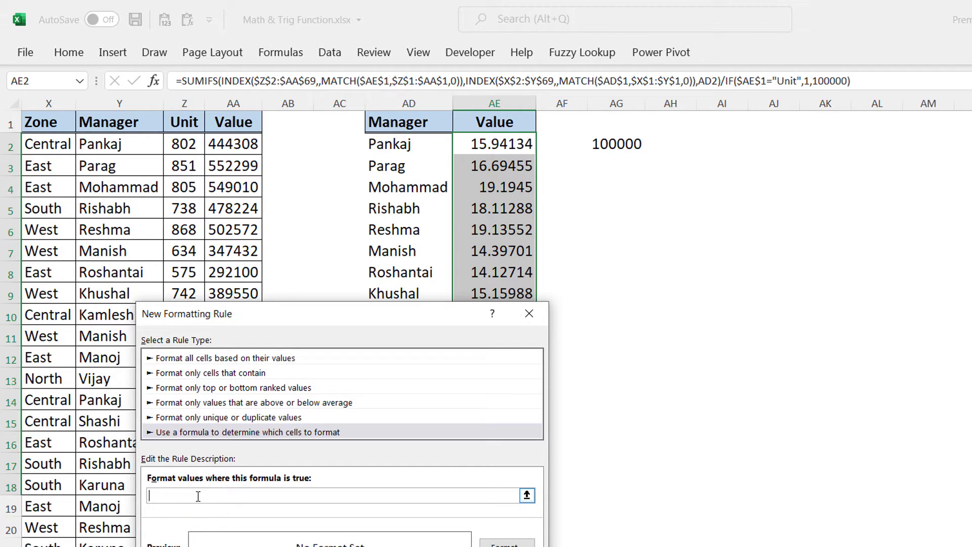
text(=)
click(509, 122)
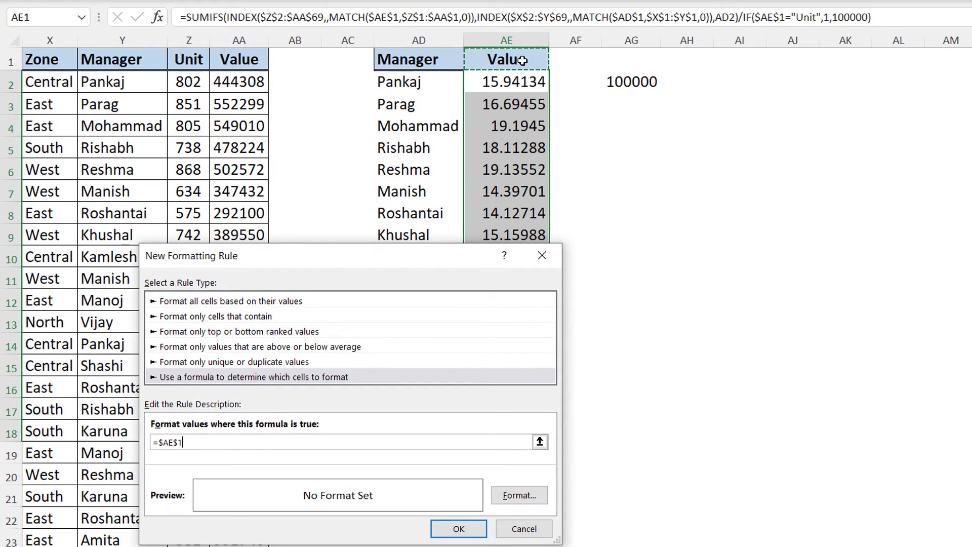
text(="Value")
key(Tab)
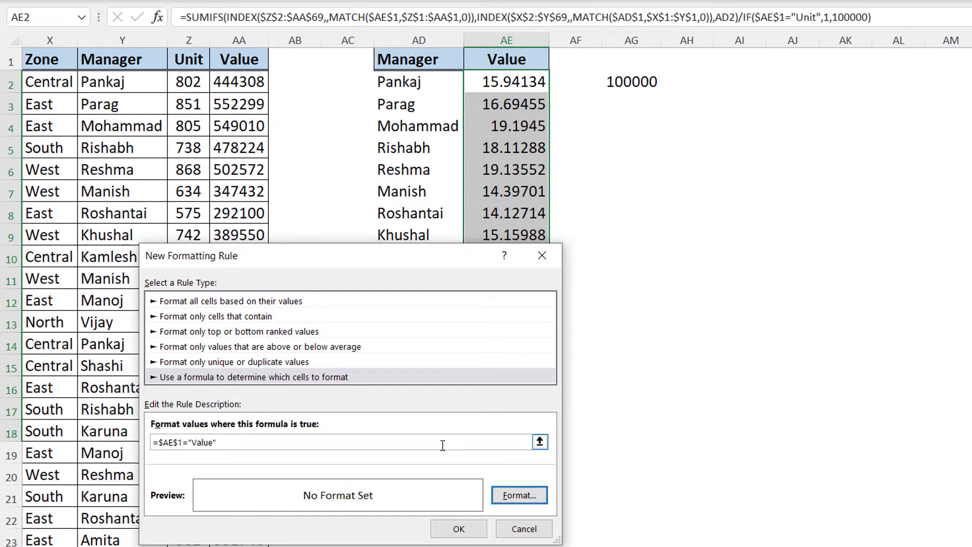
Step: Give the rule a Number format with 2 decimal places and apply it to AE2:AE18
click(521, 497)
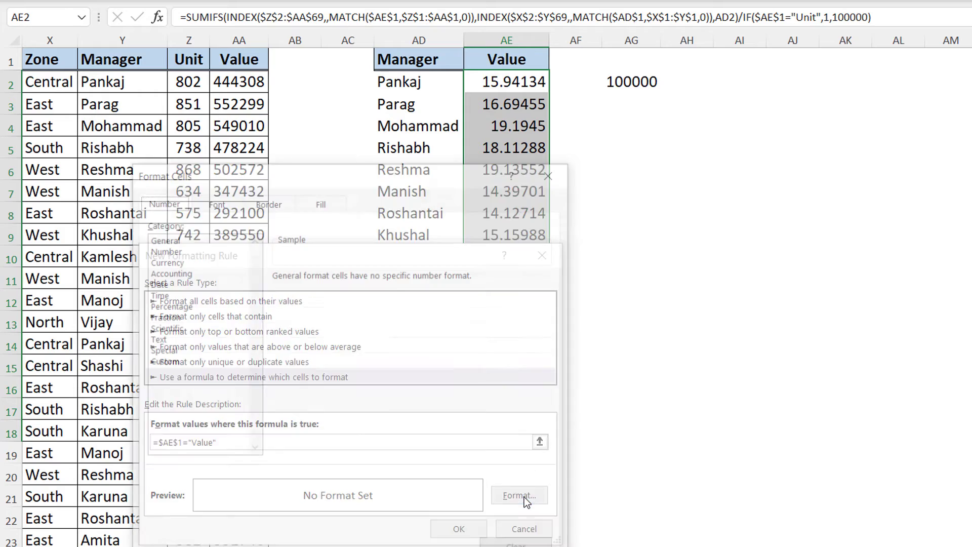
click(168, 249)
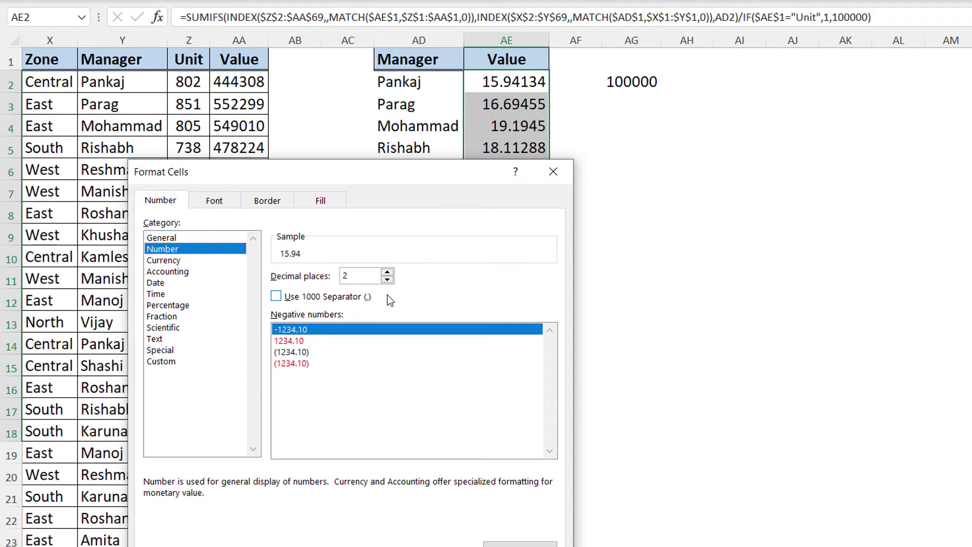
click(456, 546)
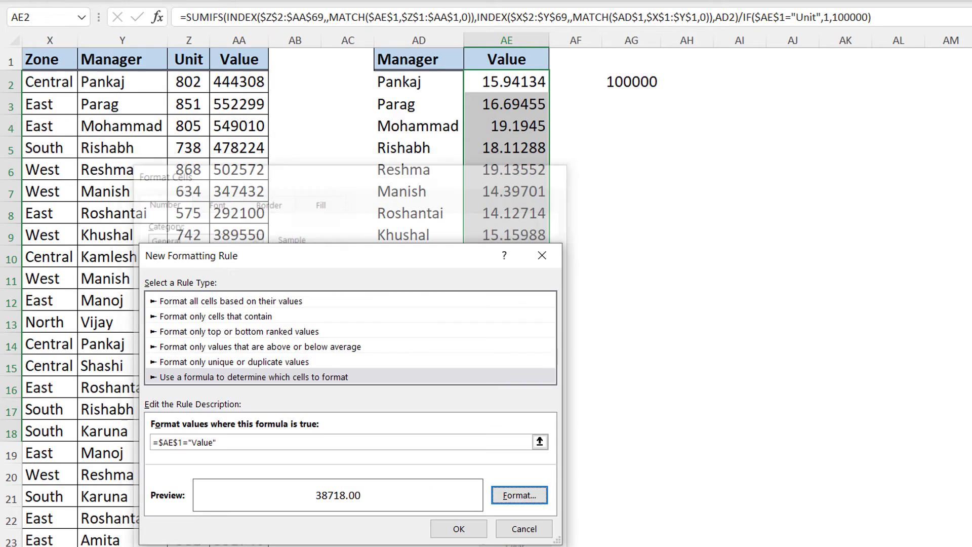
click(457, 529)
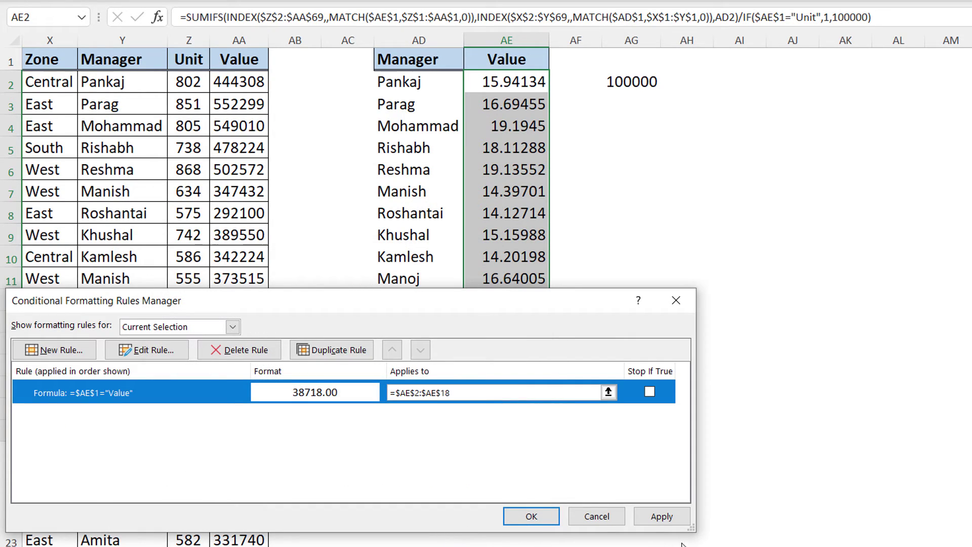
click(669, 516)
click(522, 516)
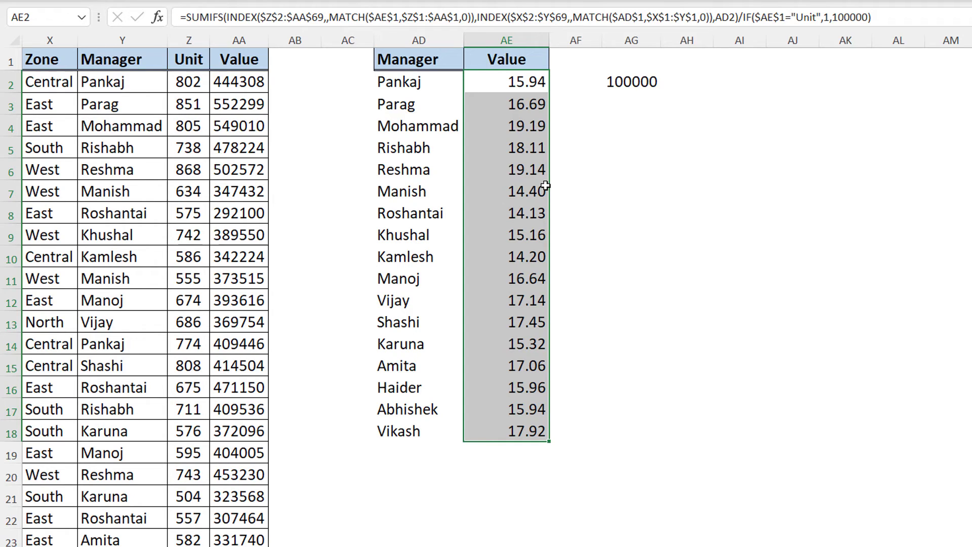
Step: Switch the AE1 header to Unit and back to Value to check the conditional number format
click(533, 57)
click(555, 62)
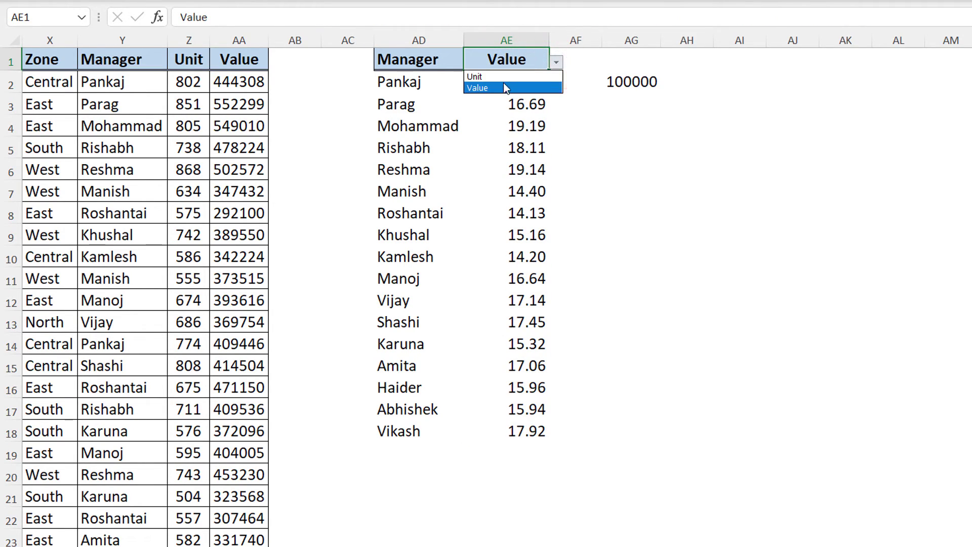
click(506, 76)
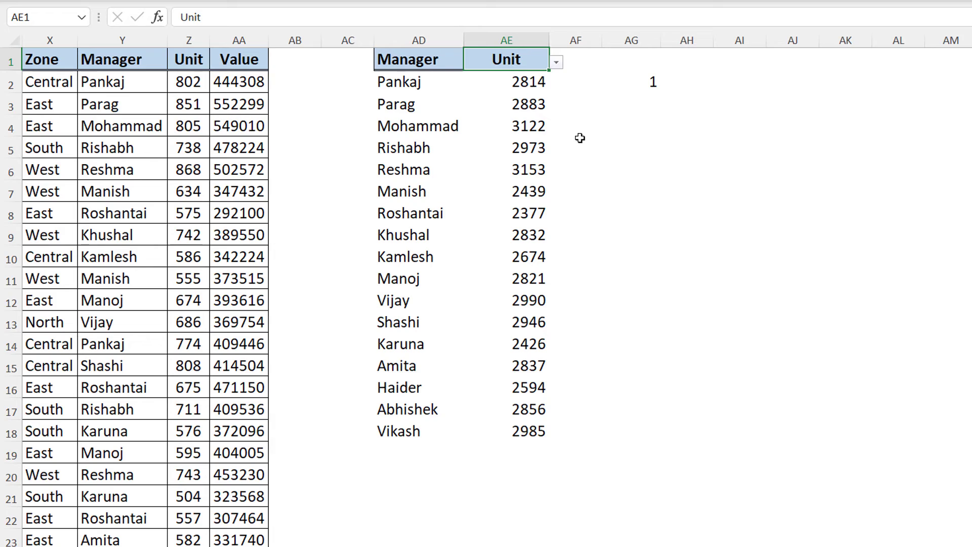
click(556, 62)
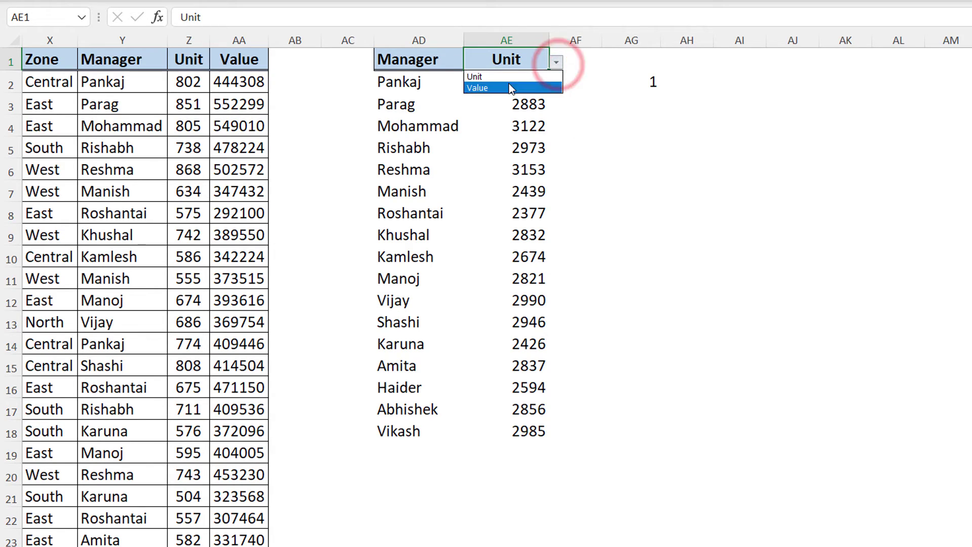
click(509, 86)
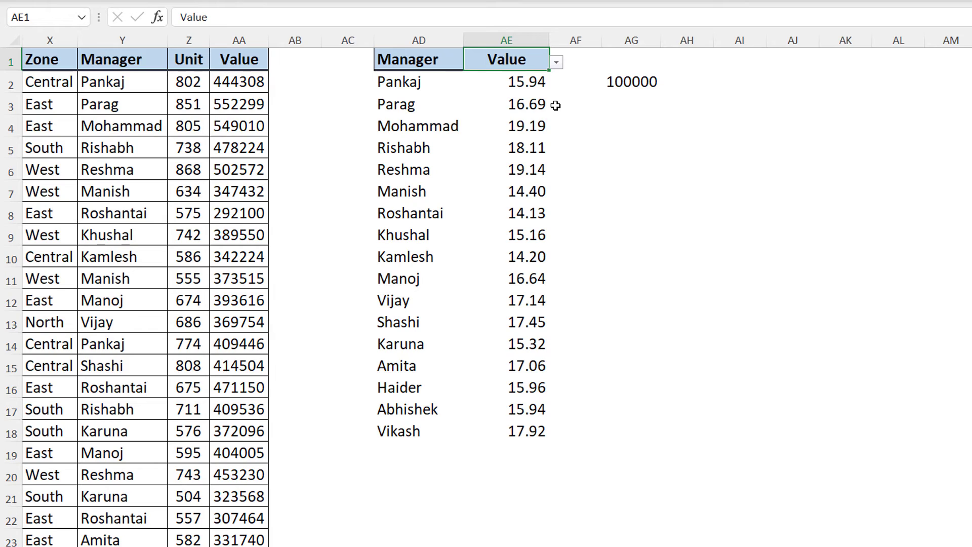
Step: Set the AD1 header to Zone so the summary groups by zone
click(425, 59)
click(471, 63)
click(424, 77)
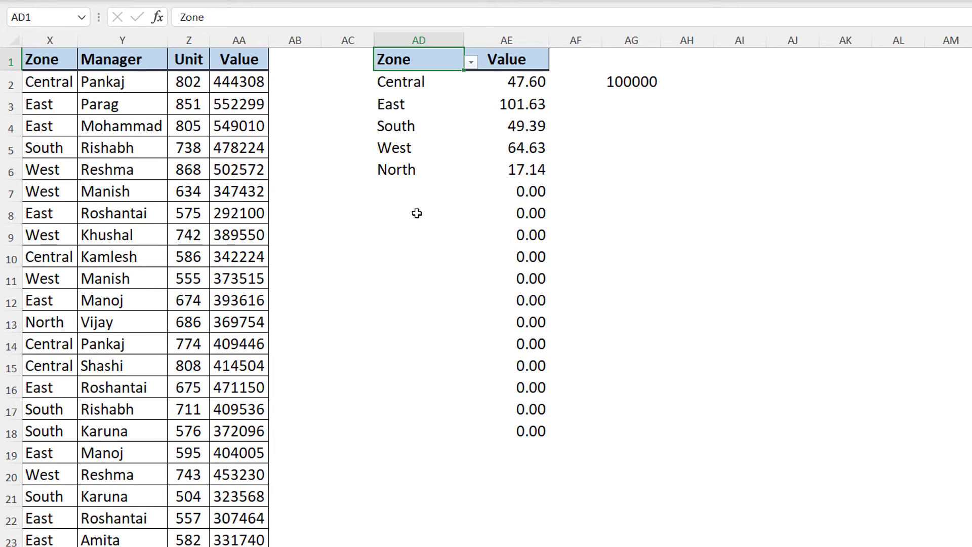
Step: Wrap the AE2 SUMIFS formula in IF(AD2="","",…) so blank labels return blanks, and fill it down to AE18
click(527, 86)
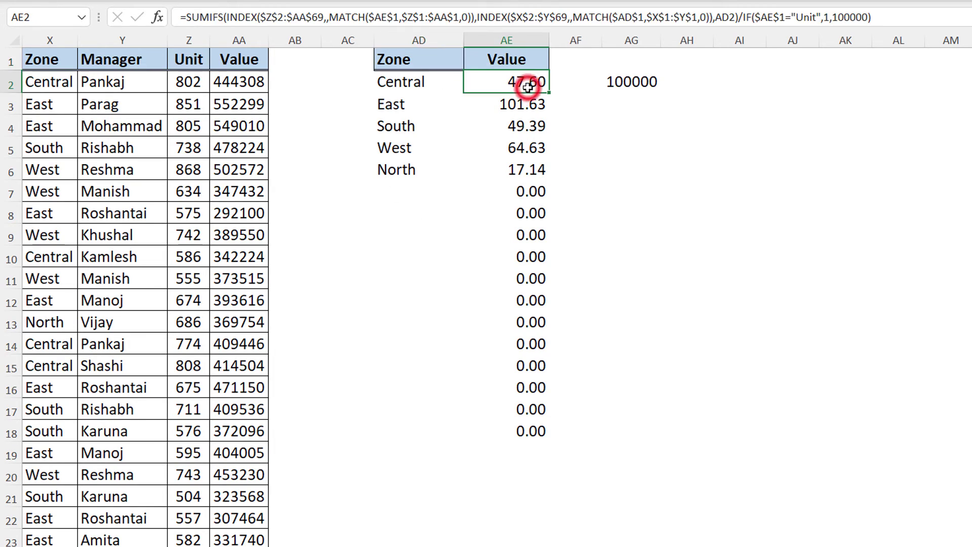
click(186, 17)
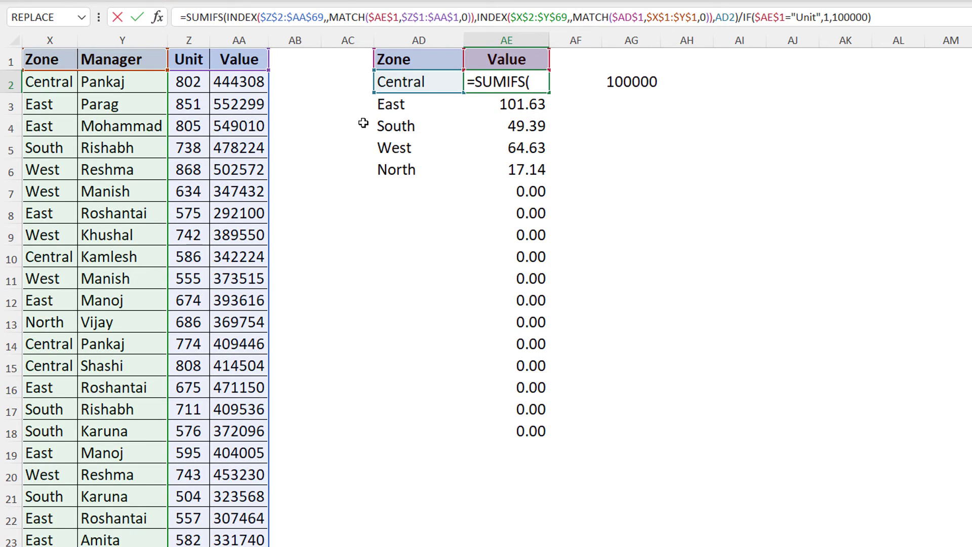
text(IF(ad)
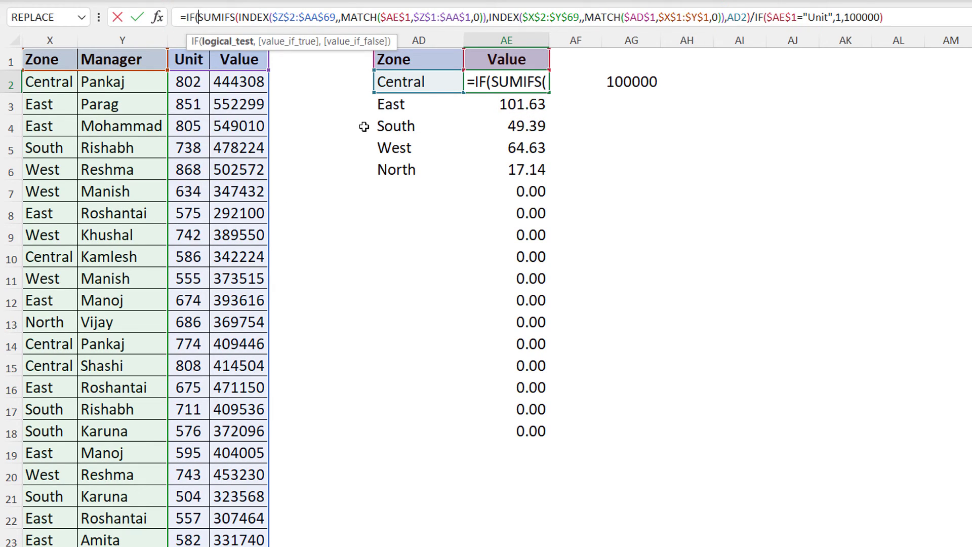
text(2)
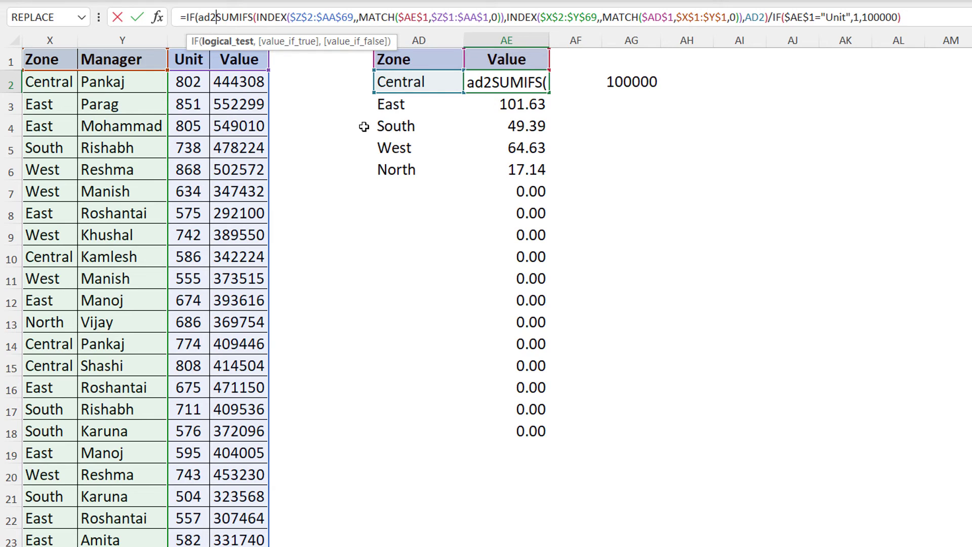
text(="","",)
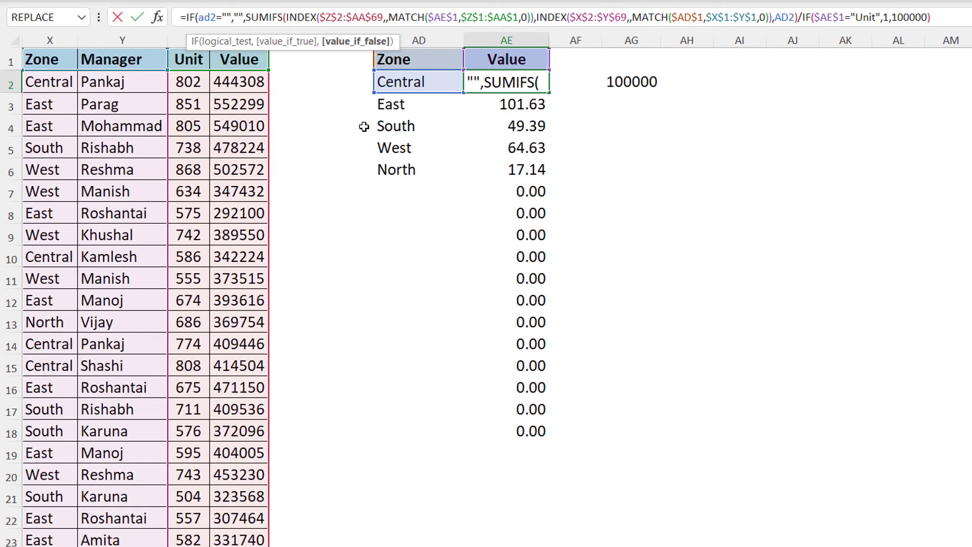
key(End)
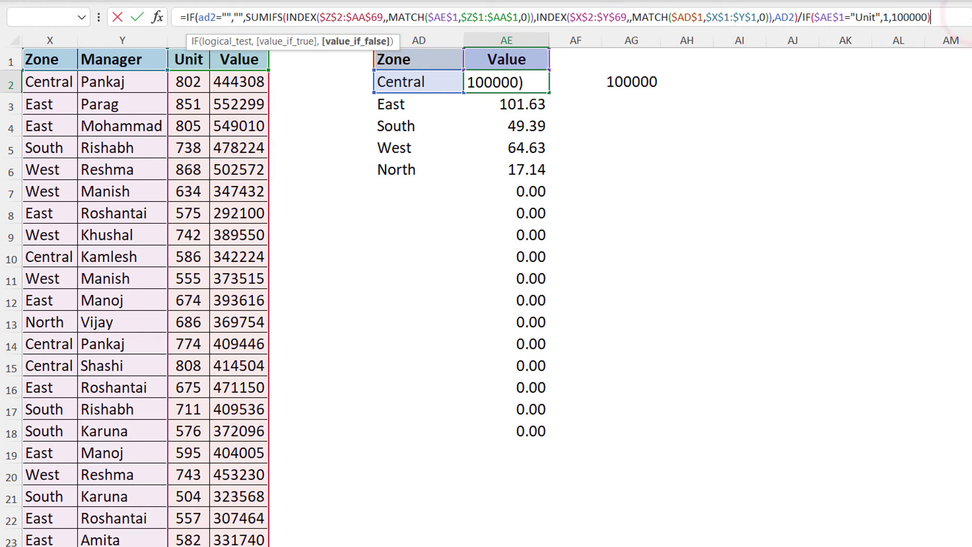
text())
key(Return)
key(Up)
double_click(551, 94)
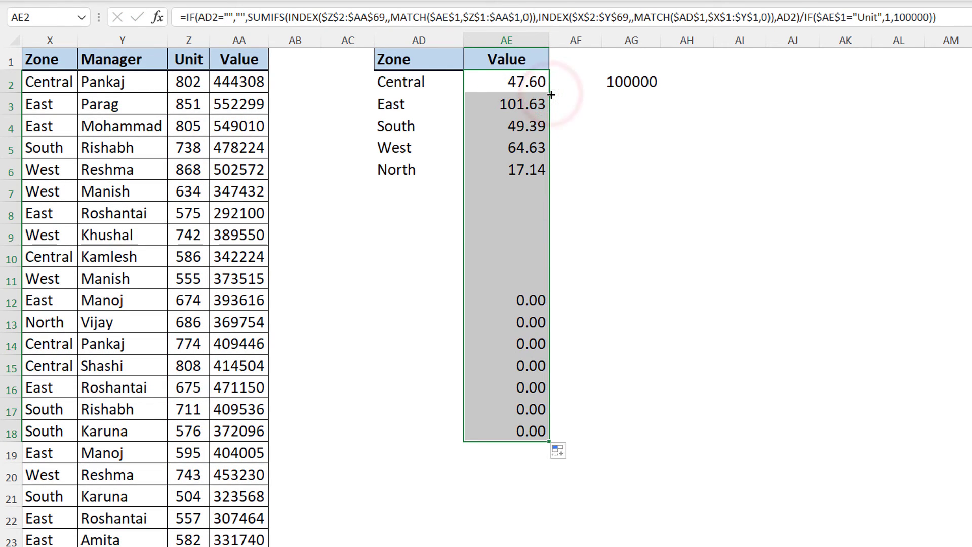
Step: Set the AD1 header to Manager and the AE1 header to Unit to check the revised summary
key(Left)
click(426, 61)
click(471, 63)
click(407, 86)
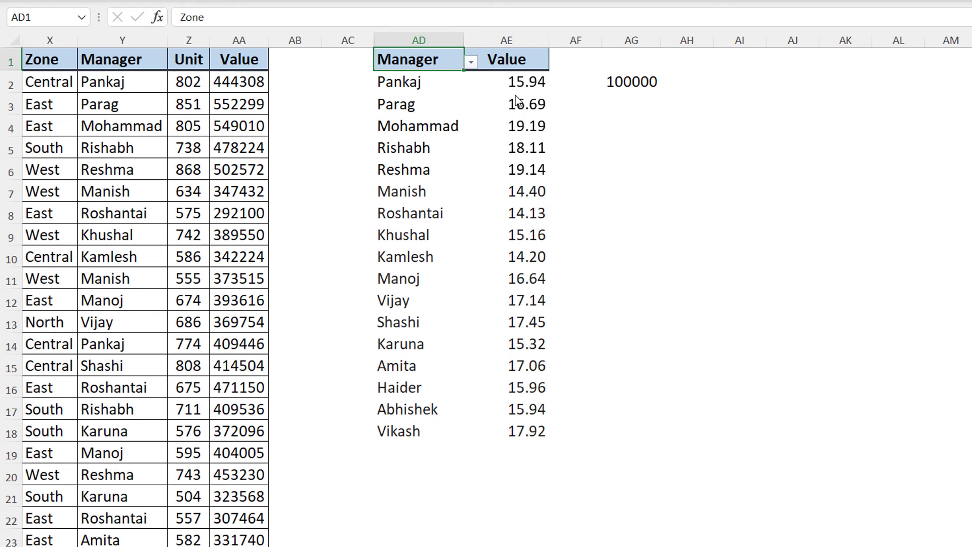
click(531, 51)
click(556, 62)
click(520, 77)
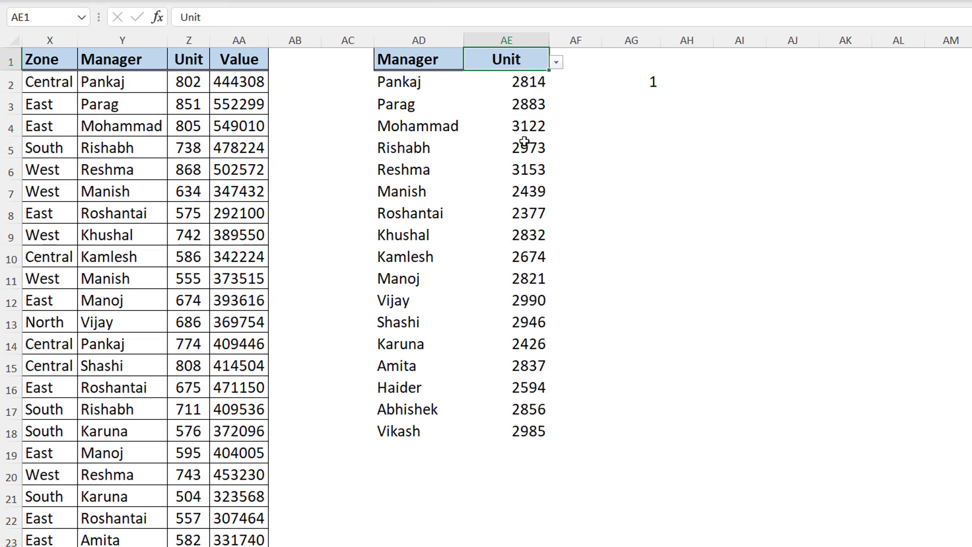